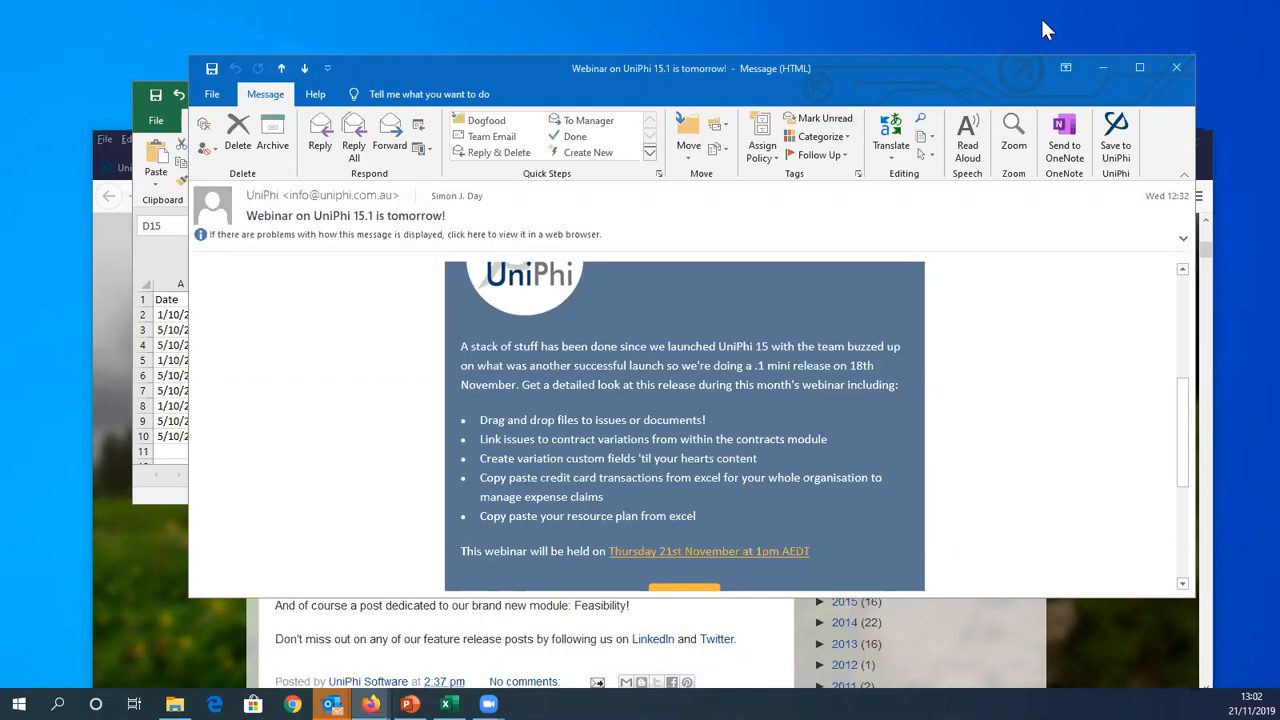
Switch to the UniPhi site in the browser and show the issues for All Projects
key("alt+Tab")
left_click(1045, 22)
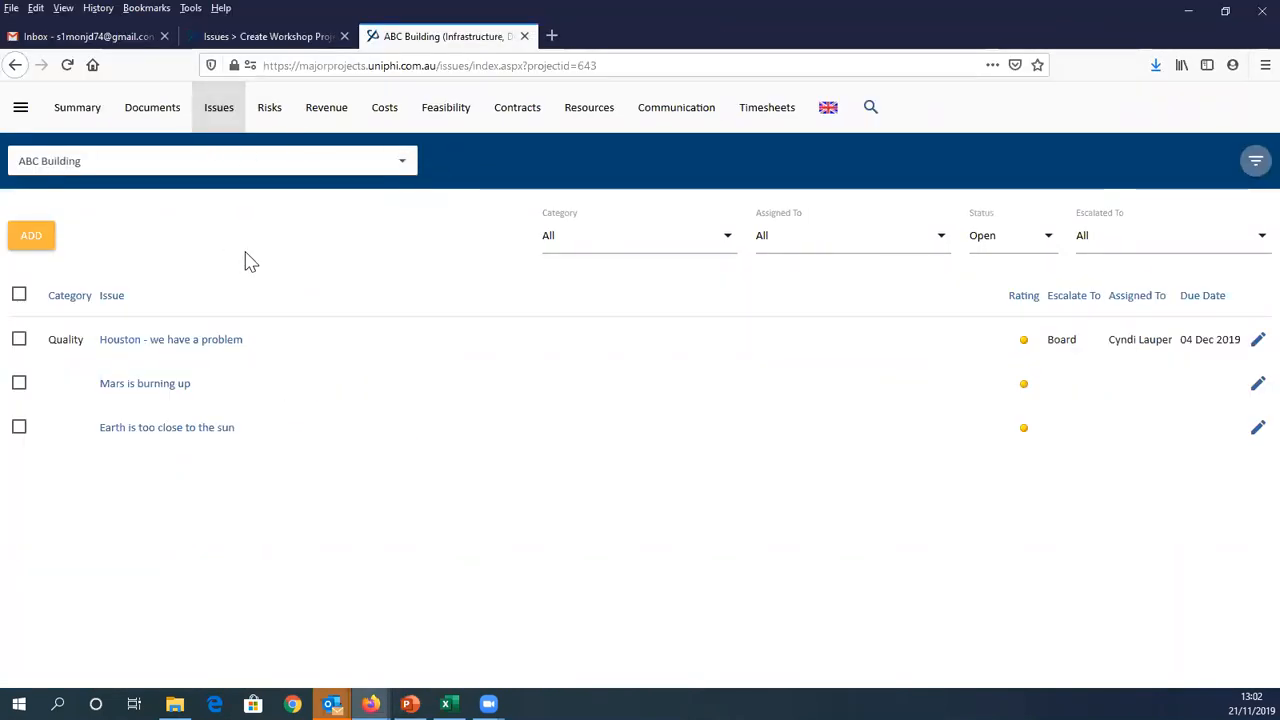
left_click(294, 166)
scroll(250, 190, "up", 2)
left_click(203, 191)
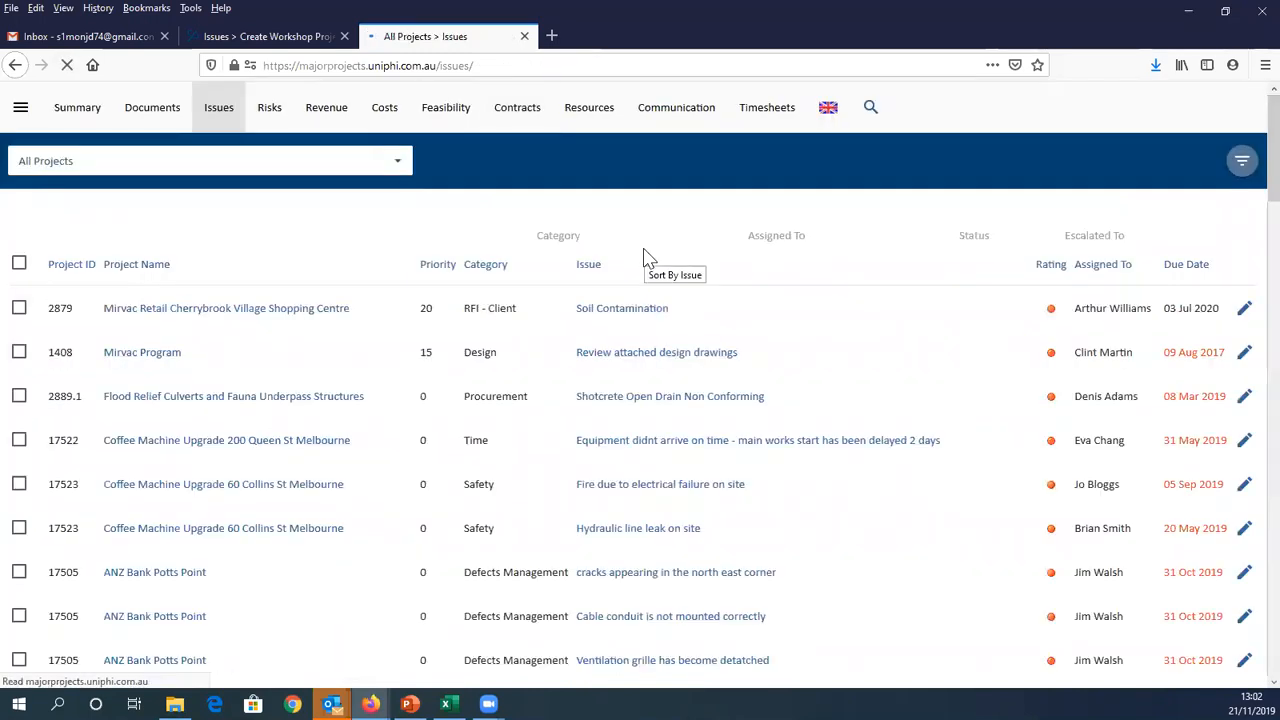
Review the contract status filter options across all projects and open the costs of 300 Melville Road Apartments
left_click(545, 122)
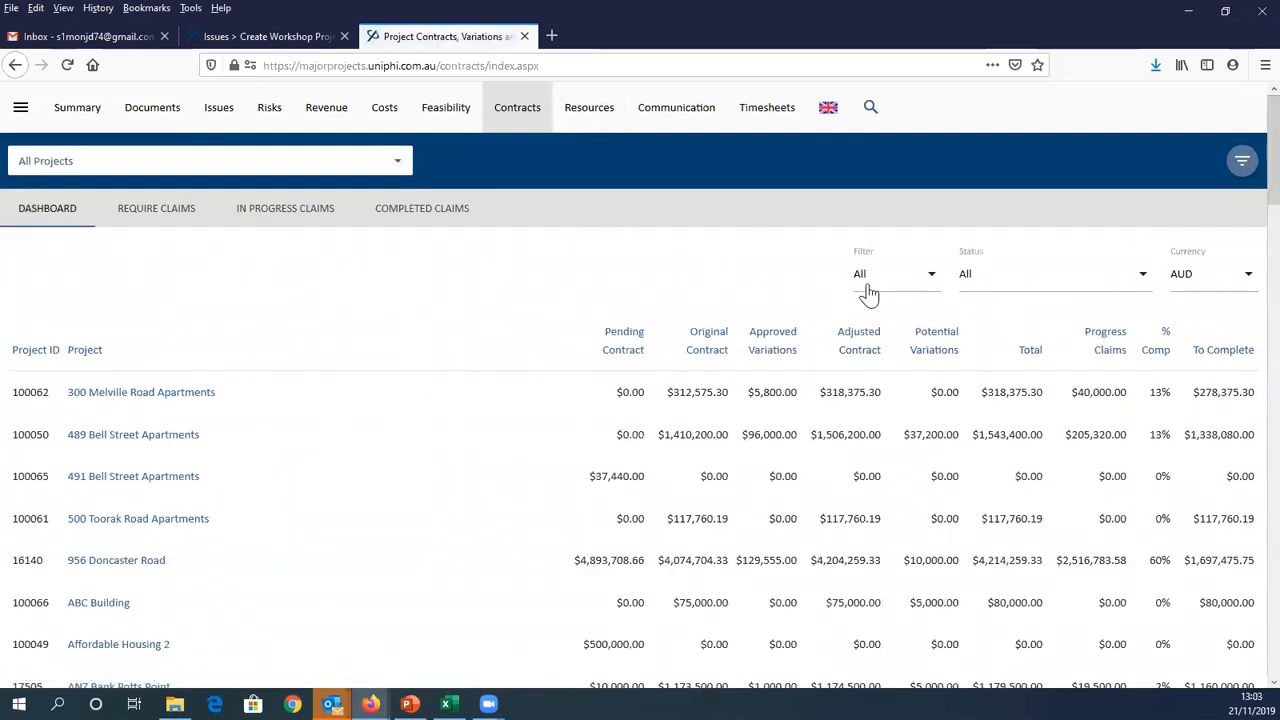
left_click(1050, 289)
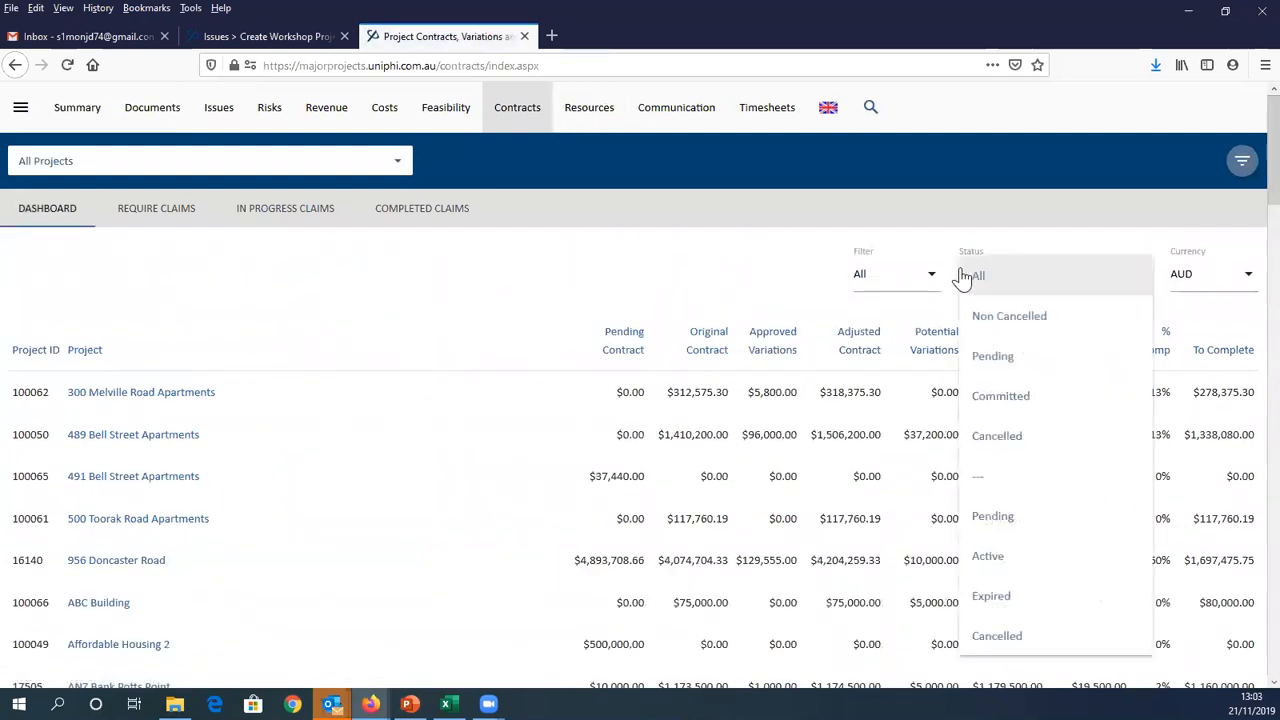
left_click(148, 396)
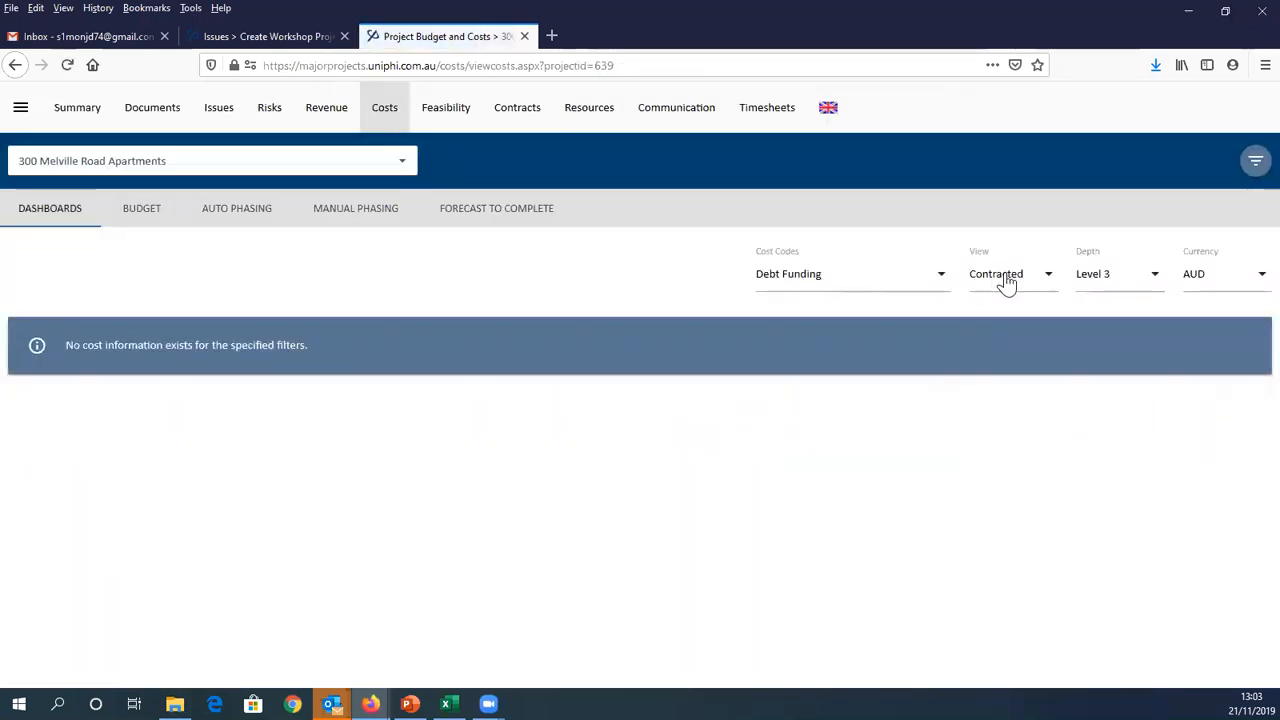
Set the cost codes filter to Post Contract and show the costs for All Projects
left_click(822, 276)
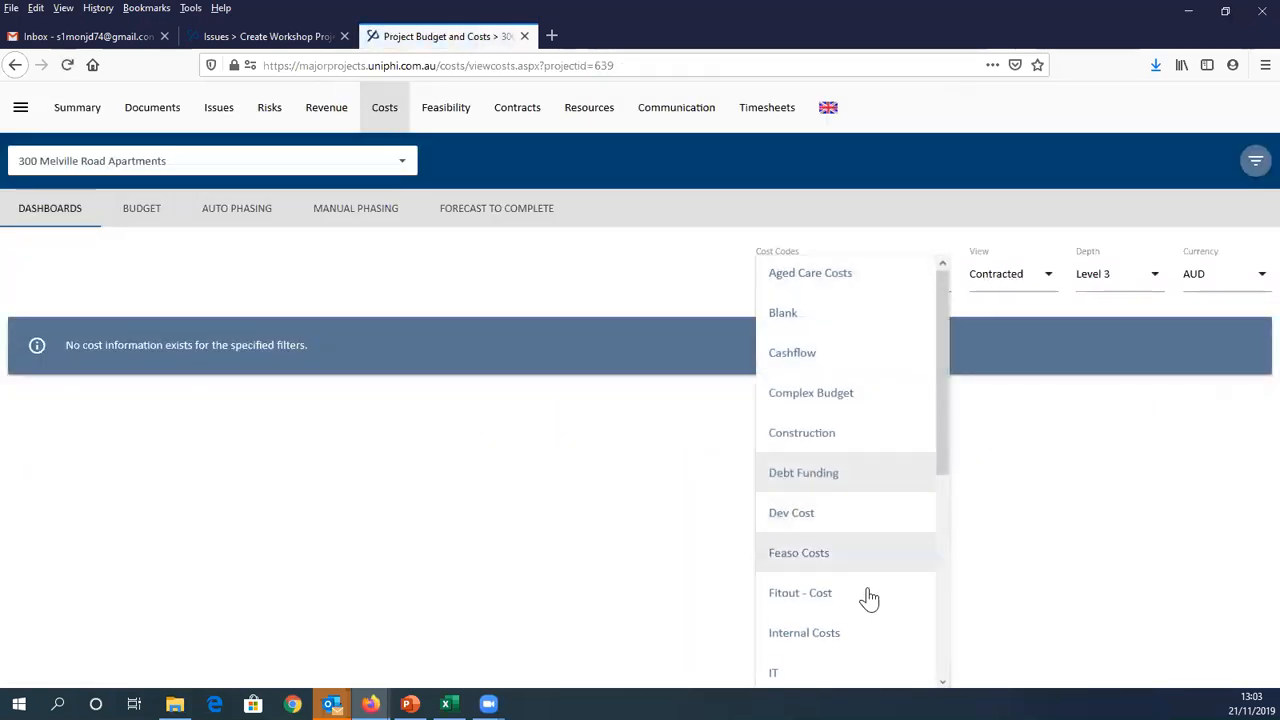
scroll(860, 540, "down", 4)
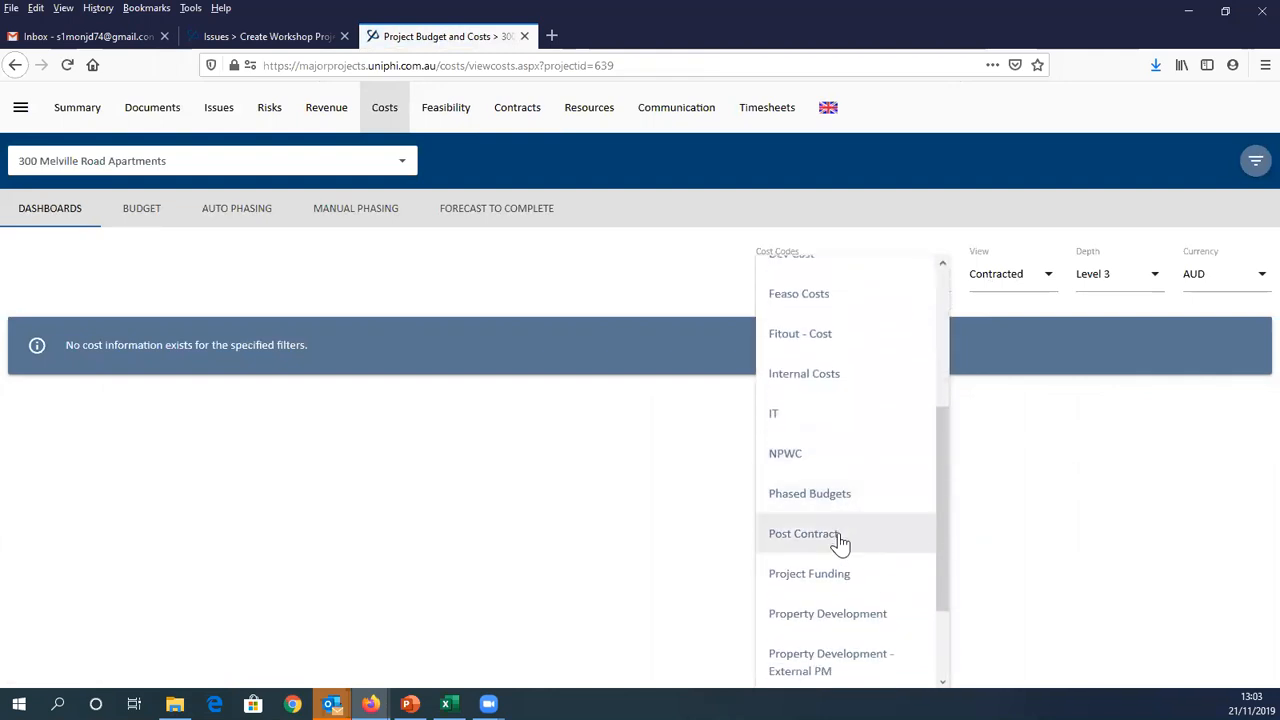
left_click(843, 532)
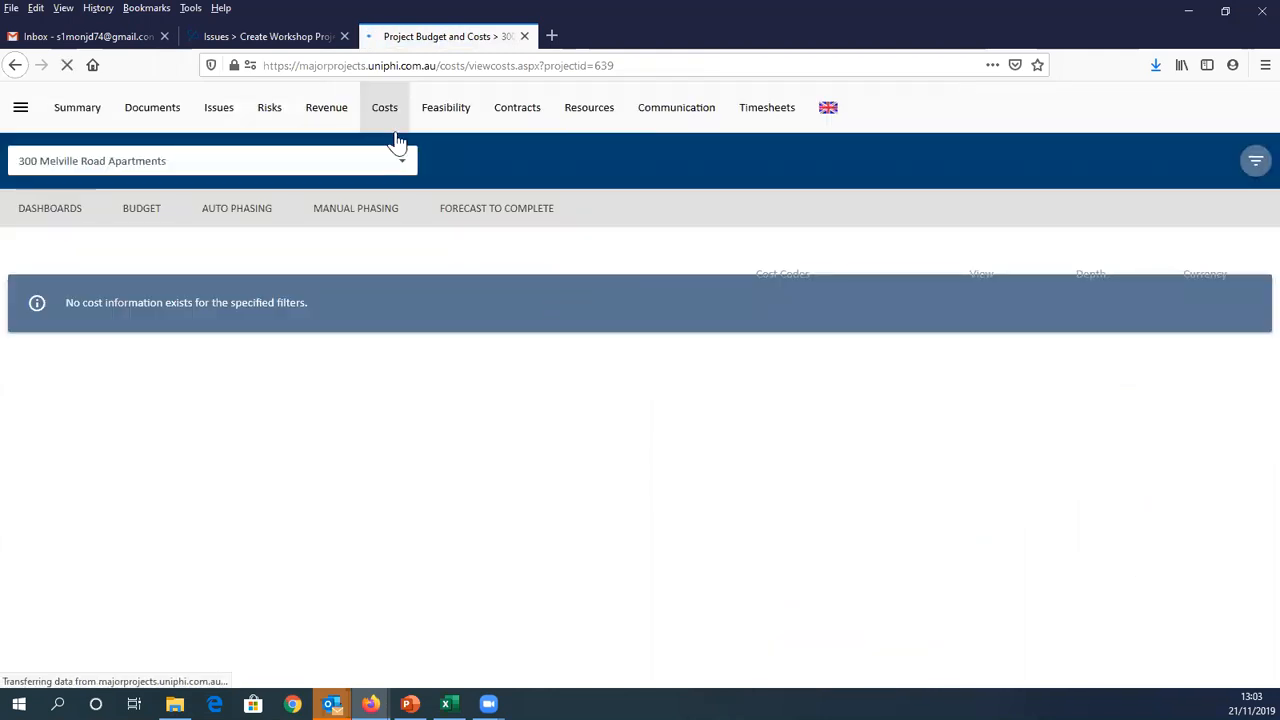
left_click(402, 161)
scroll(290, 238, "up", 5)
left_click(236, 192)
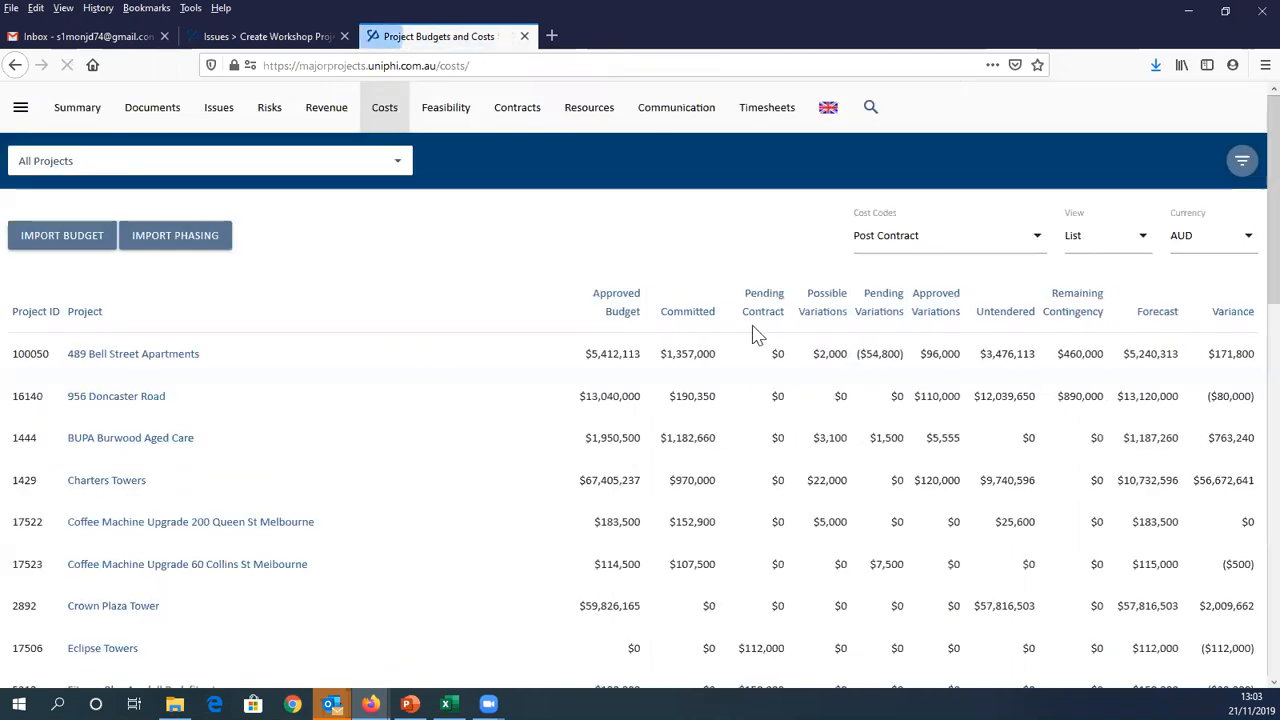
View the all-projects costs in the Financial, Contracted and Mixed views in turn
left_click(1086, 237)
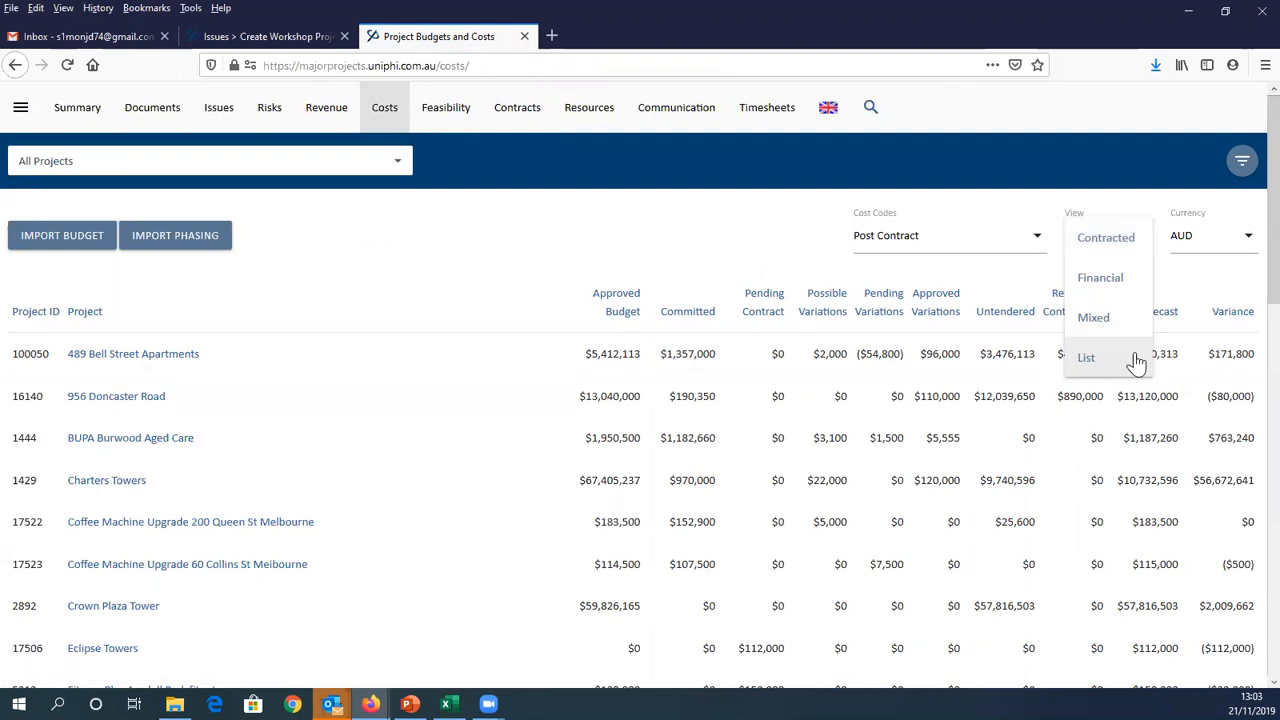
left_click(1100, 285)
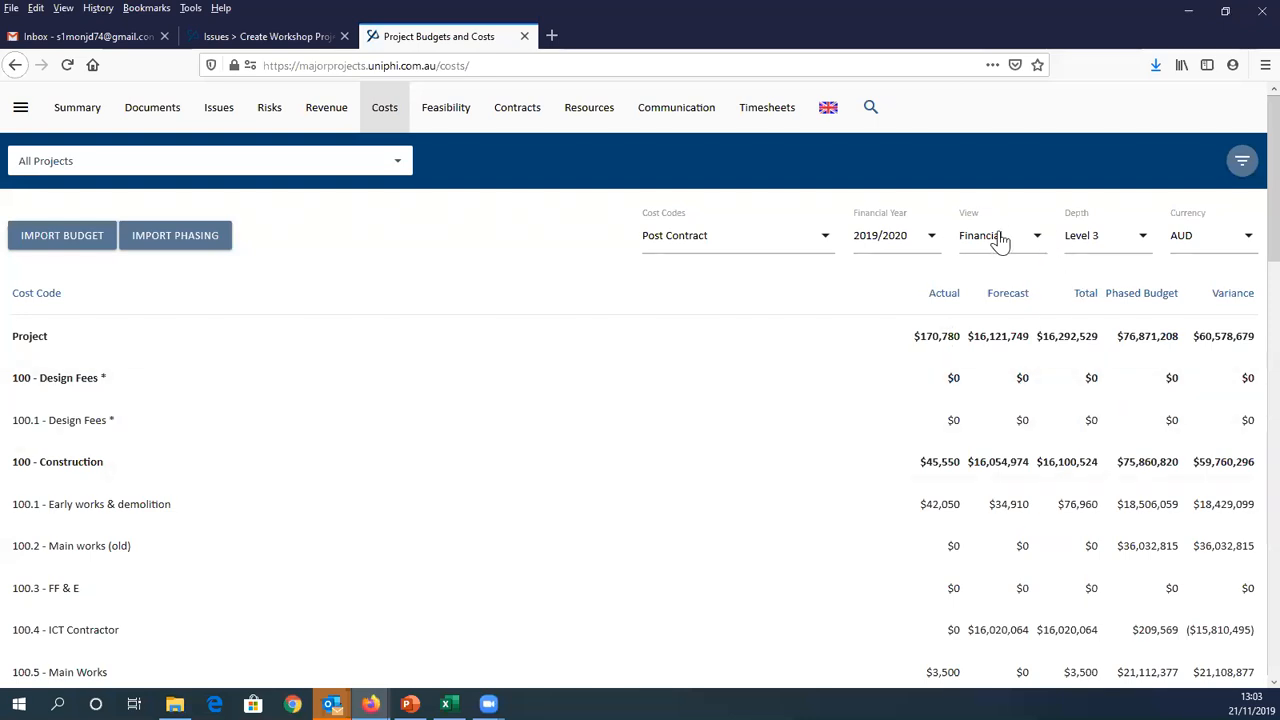
left_click(1000, 240)
left_click(1014, 249)
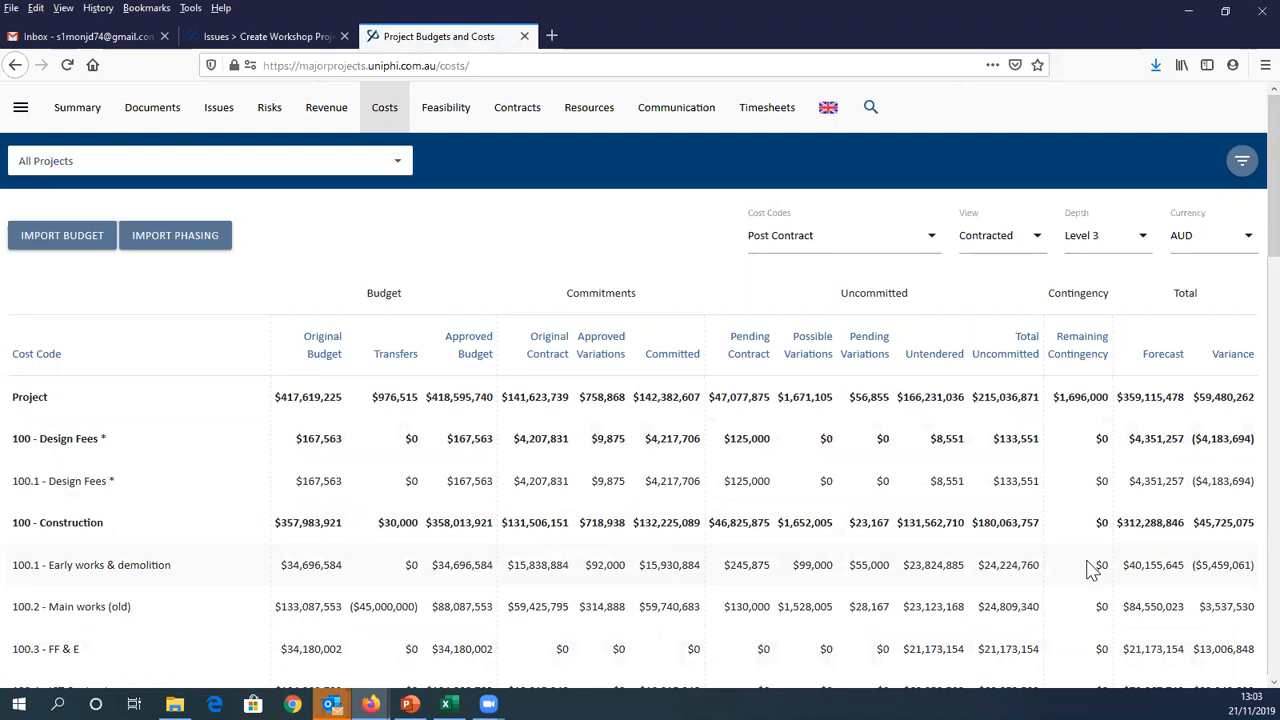
left_click(990, 240)
left_click(997, 322)
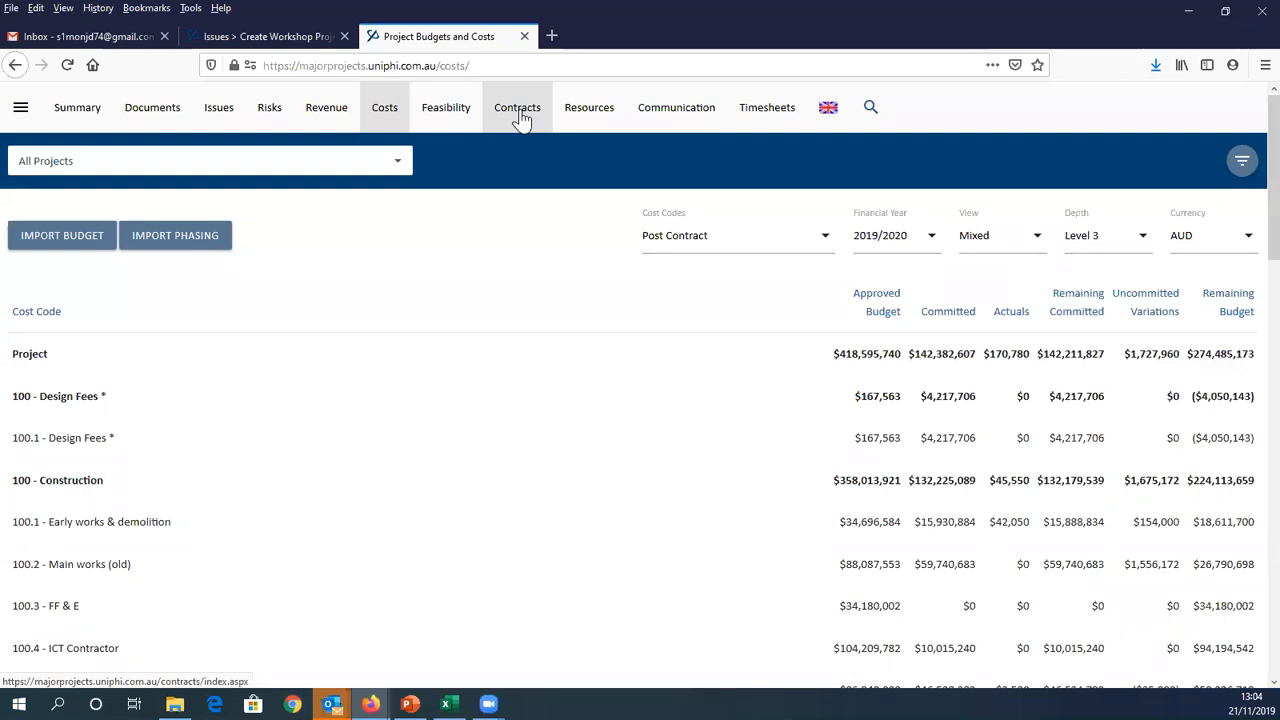
left_click(219, 115)
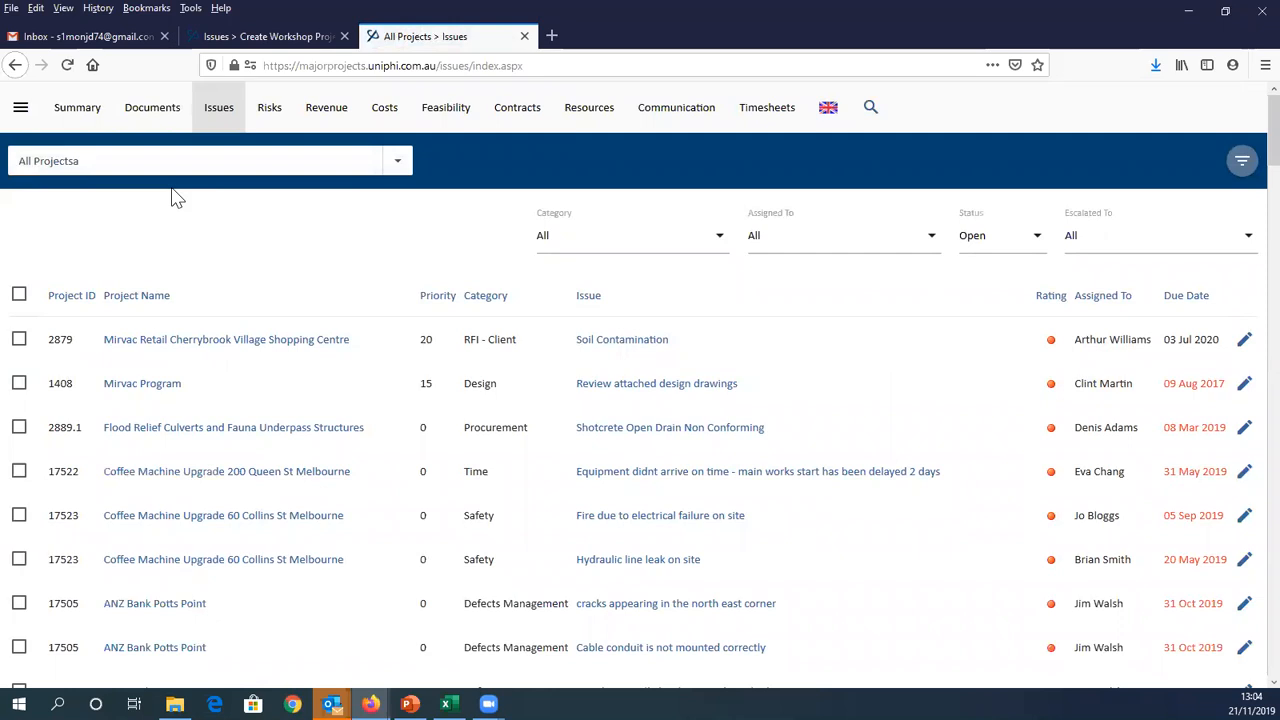
key("ctrl+a")
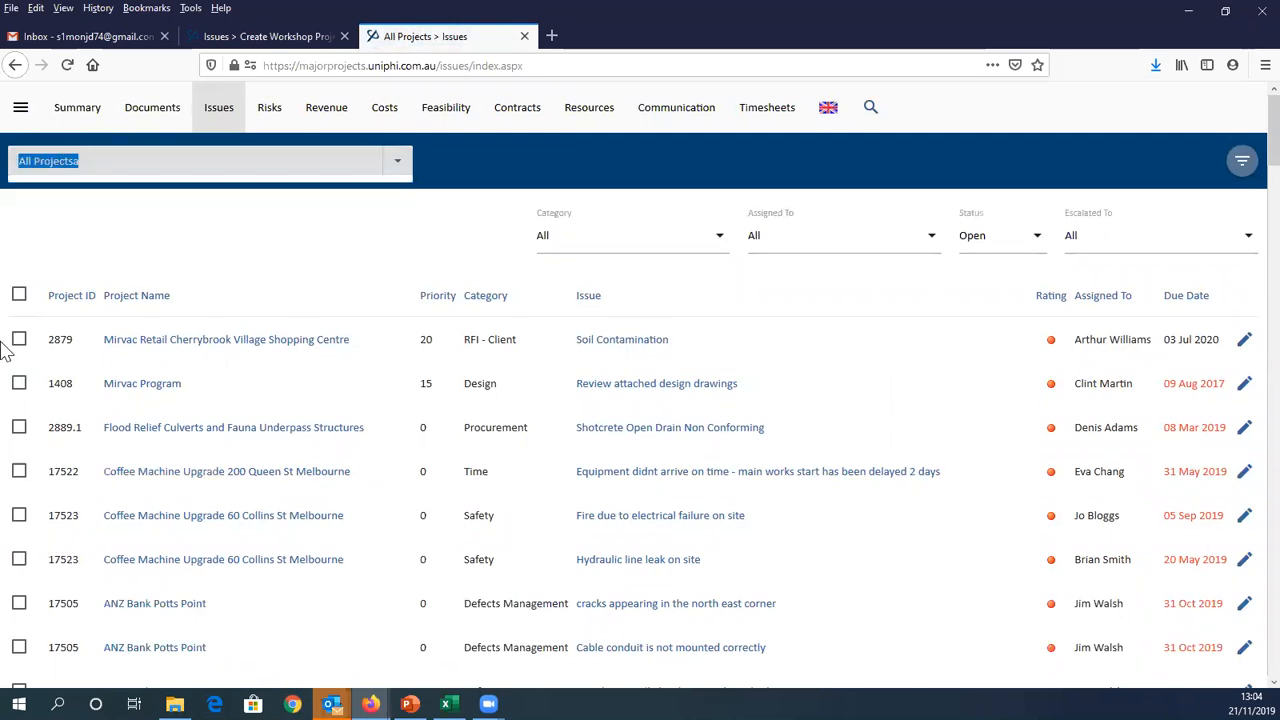
type("a")
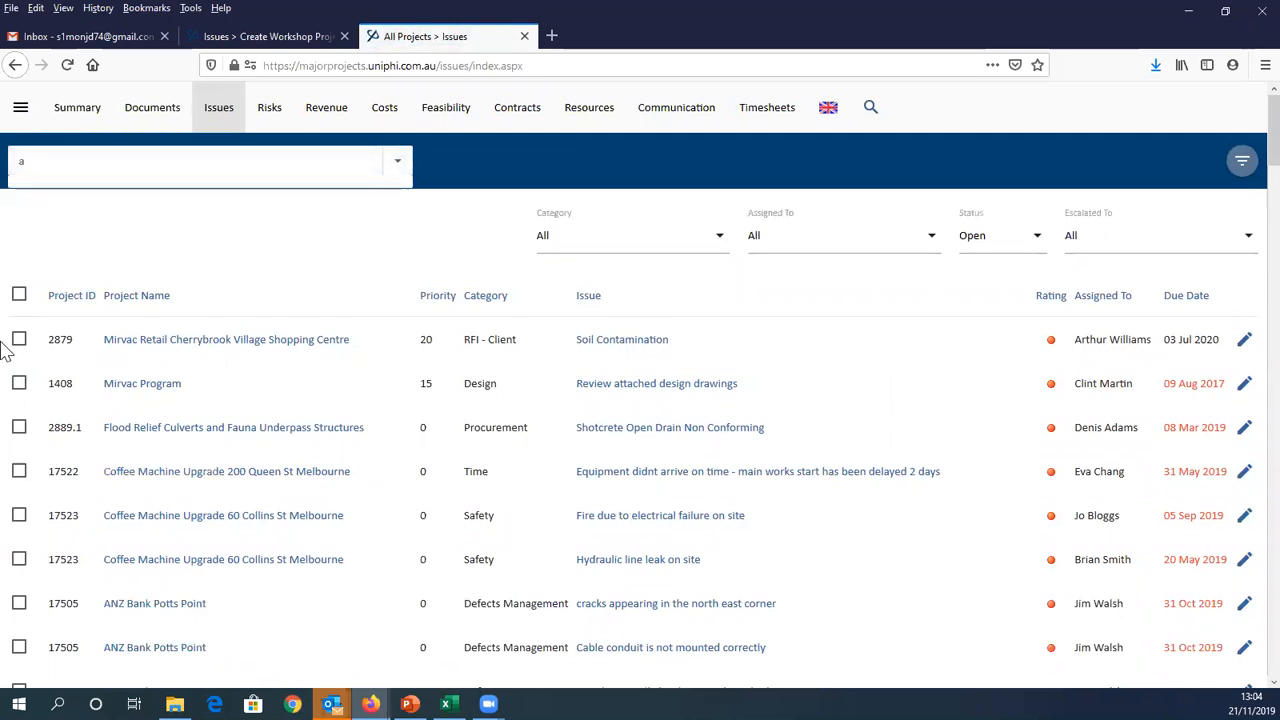
type("ll")
Open the issues list and select the ABC Building project
left_click(224, 112)
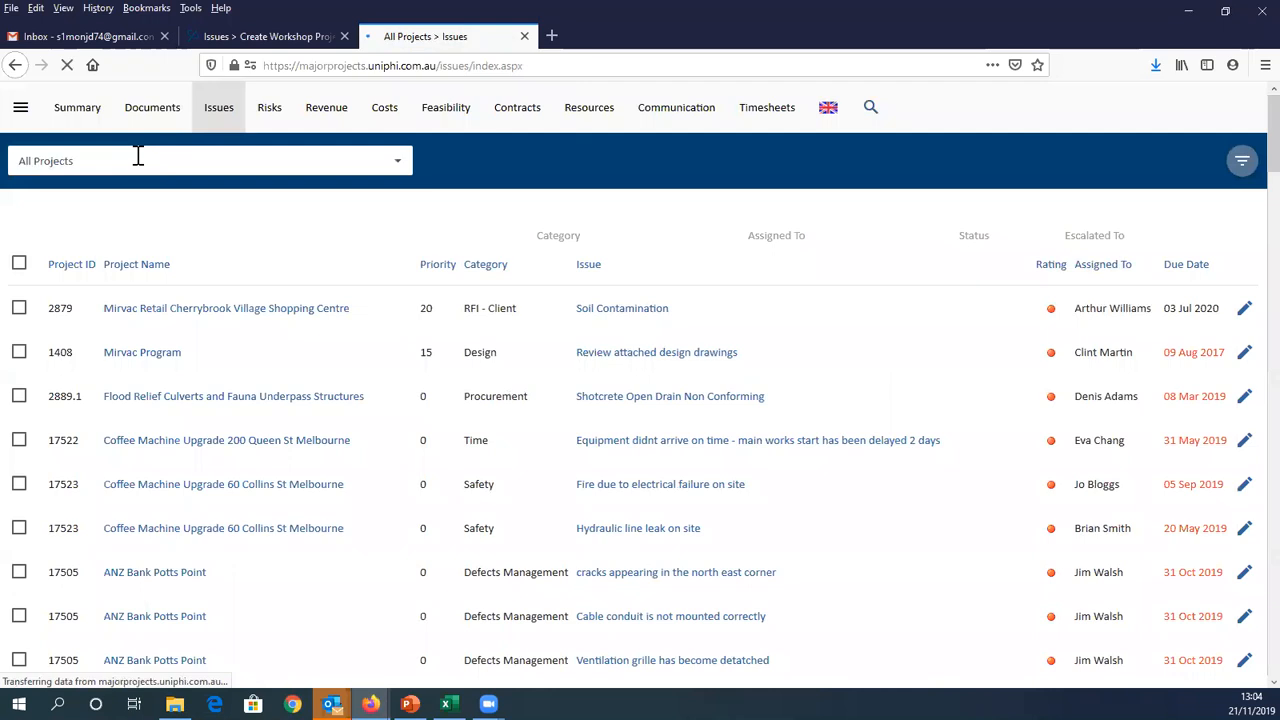
left_click(42, 158)
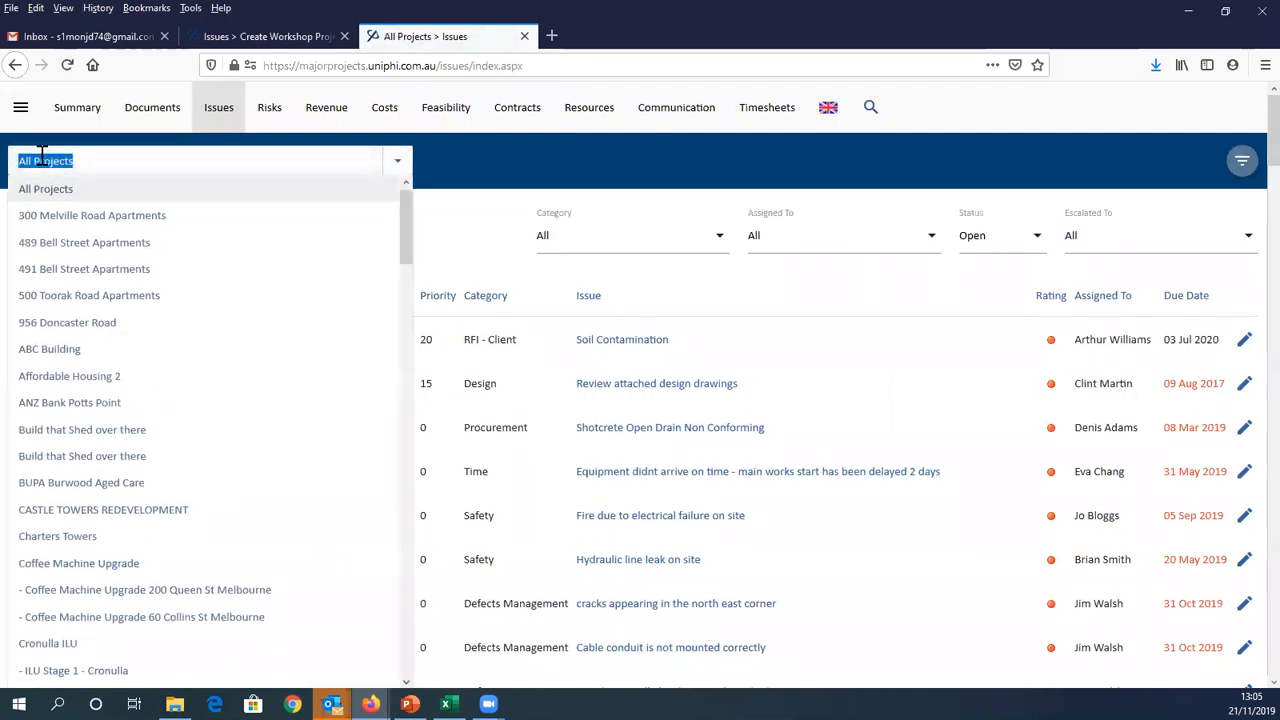
left_click(86, 350)
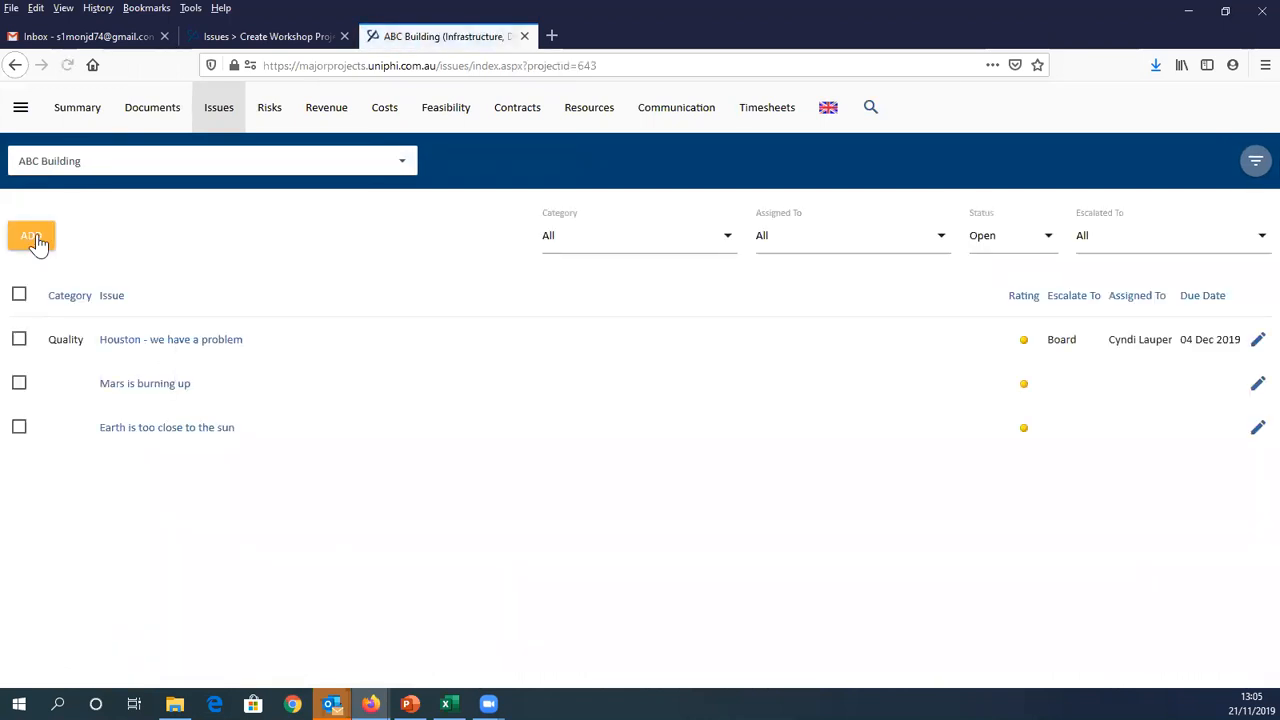
Start a new issue for ABC Building with the description "Very big asteroid hurtling toward the Earth"
left_click(33, 238)
left_click(164, 282)
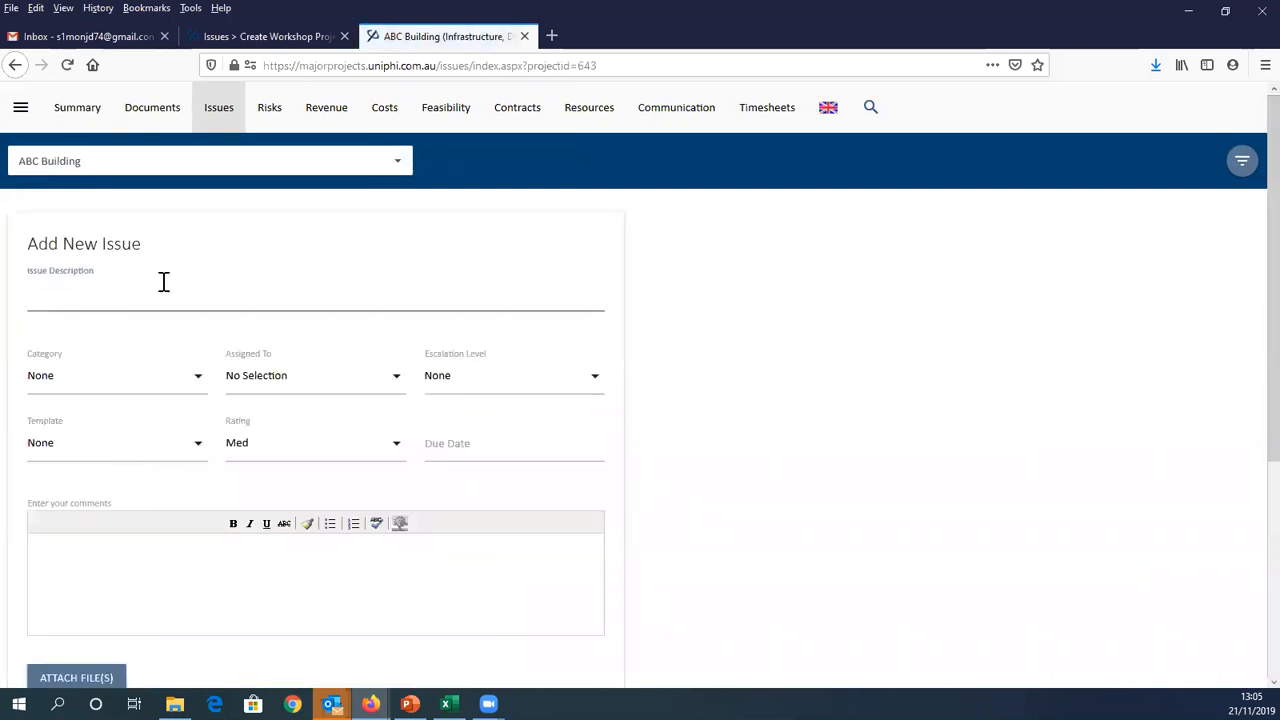
type("Very big asteroid hurtling toward the Earth")
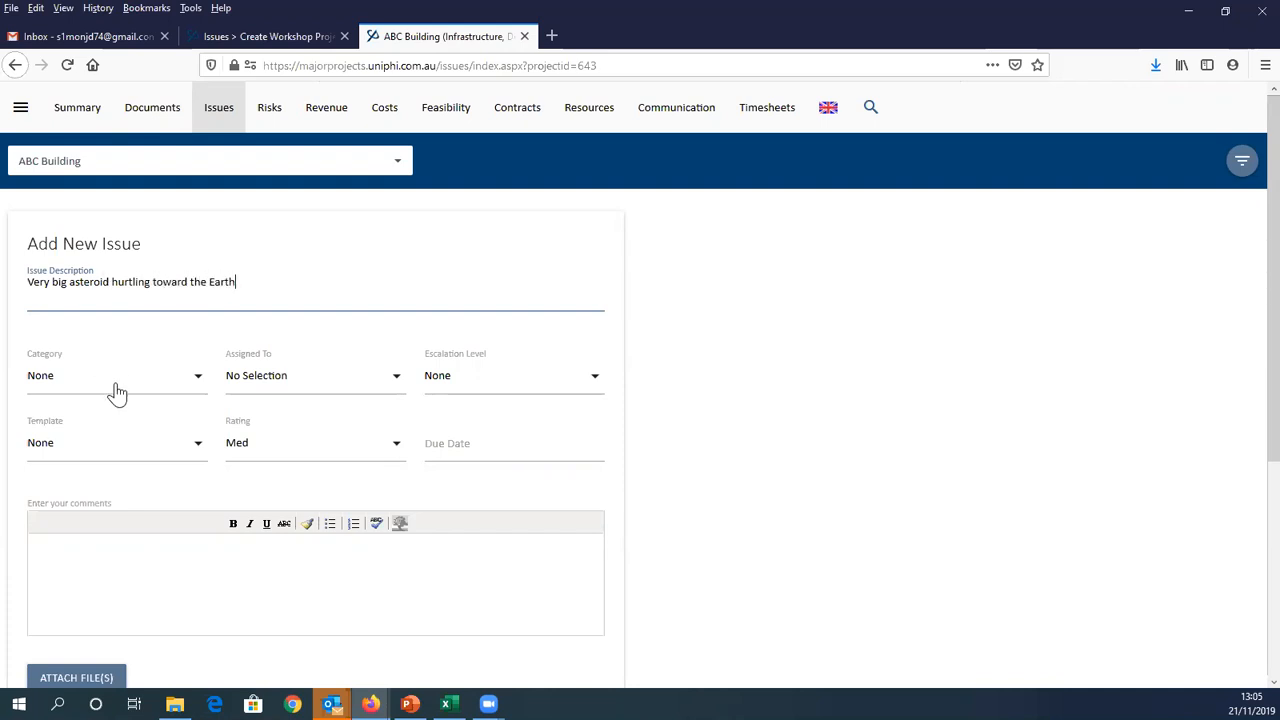
Set the new issue's category to Design, assign it to the first listed person and save it
left_click(108, 391)
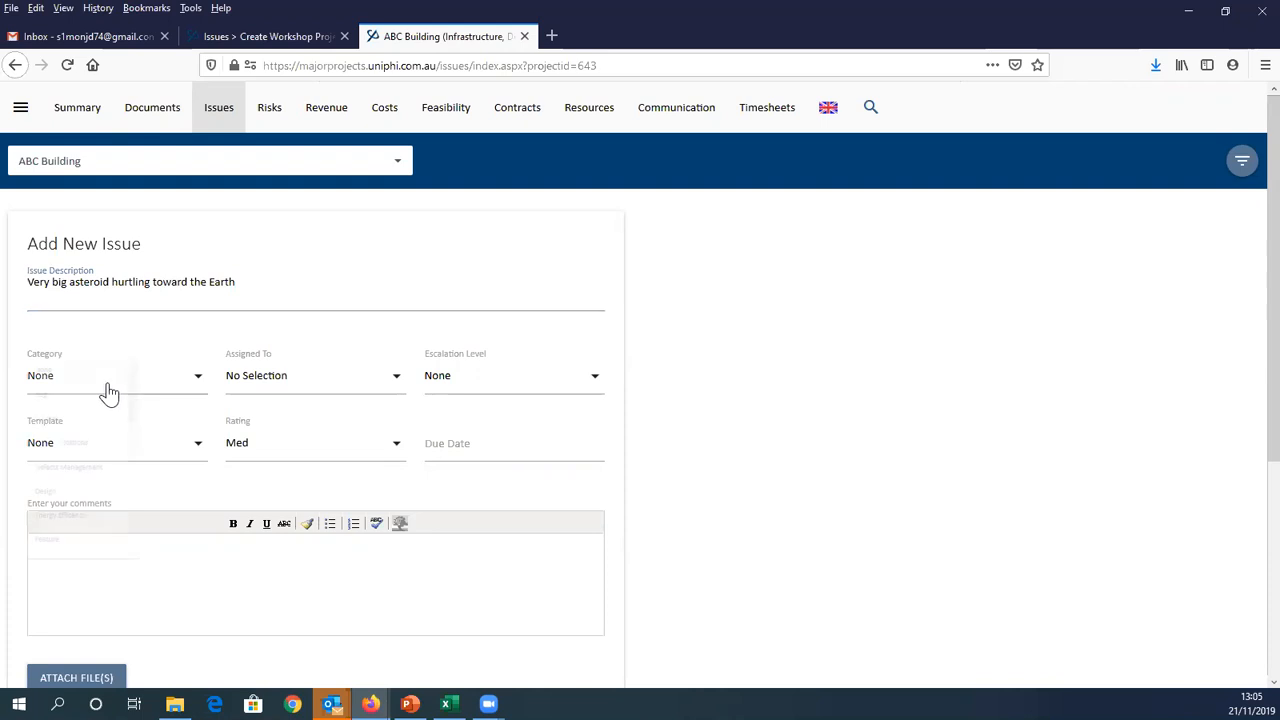
left_click_drag(197, 434, 208, 466)
left_click(160, 550)
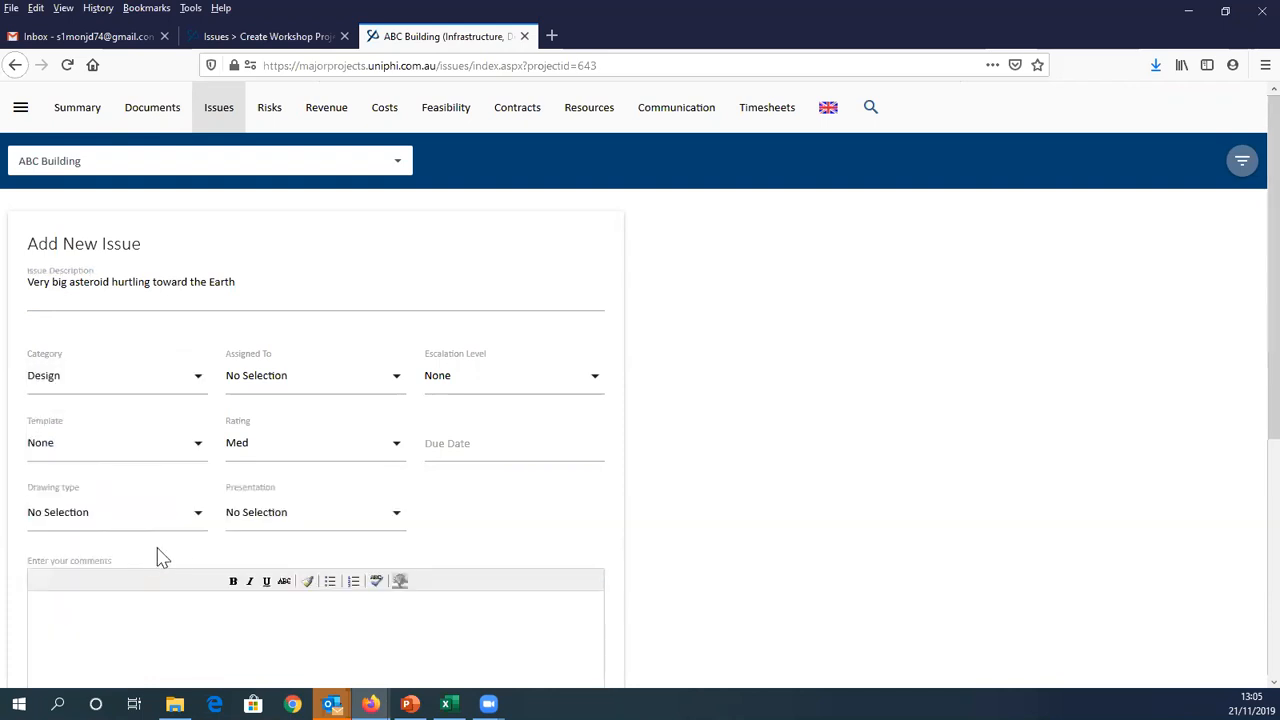
left_click(318, 385)
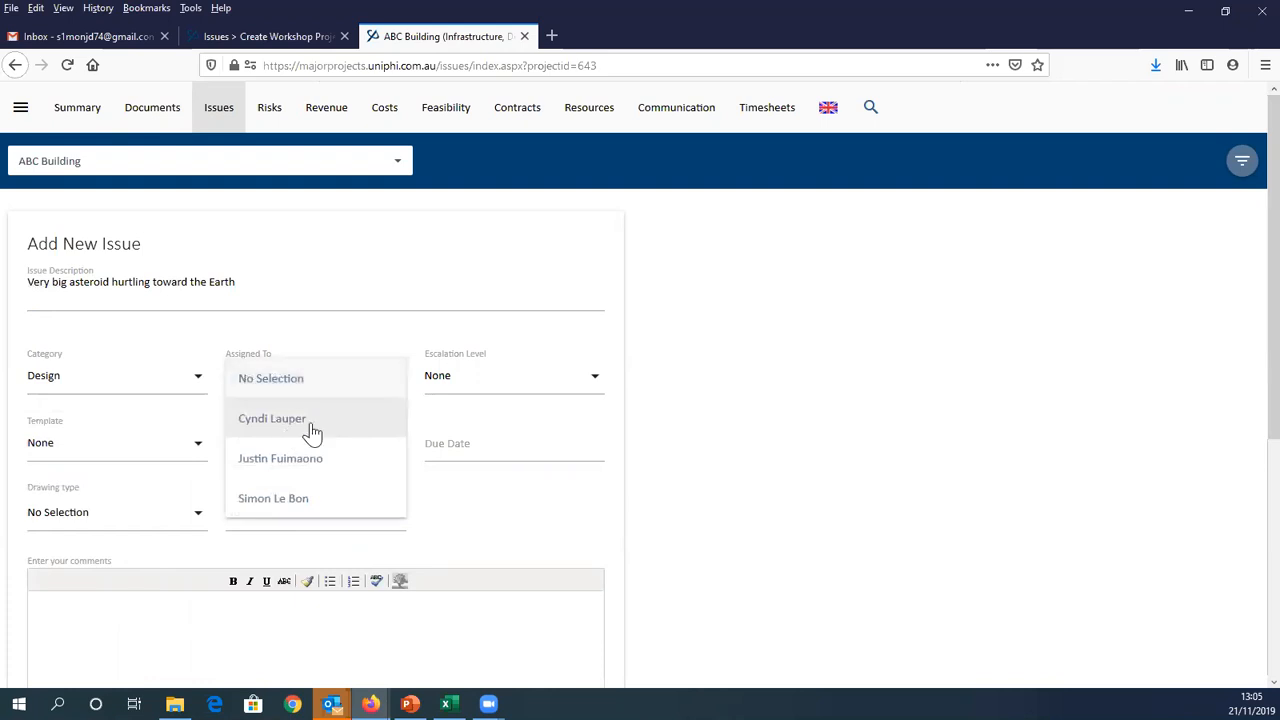
left_click(310, 425)
scroll(255, 486, "down", 4)
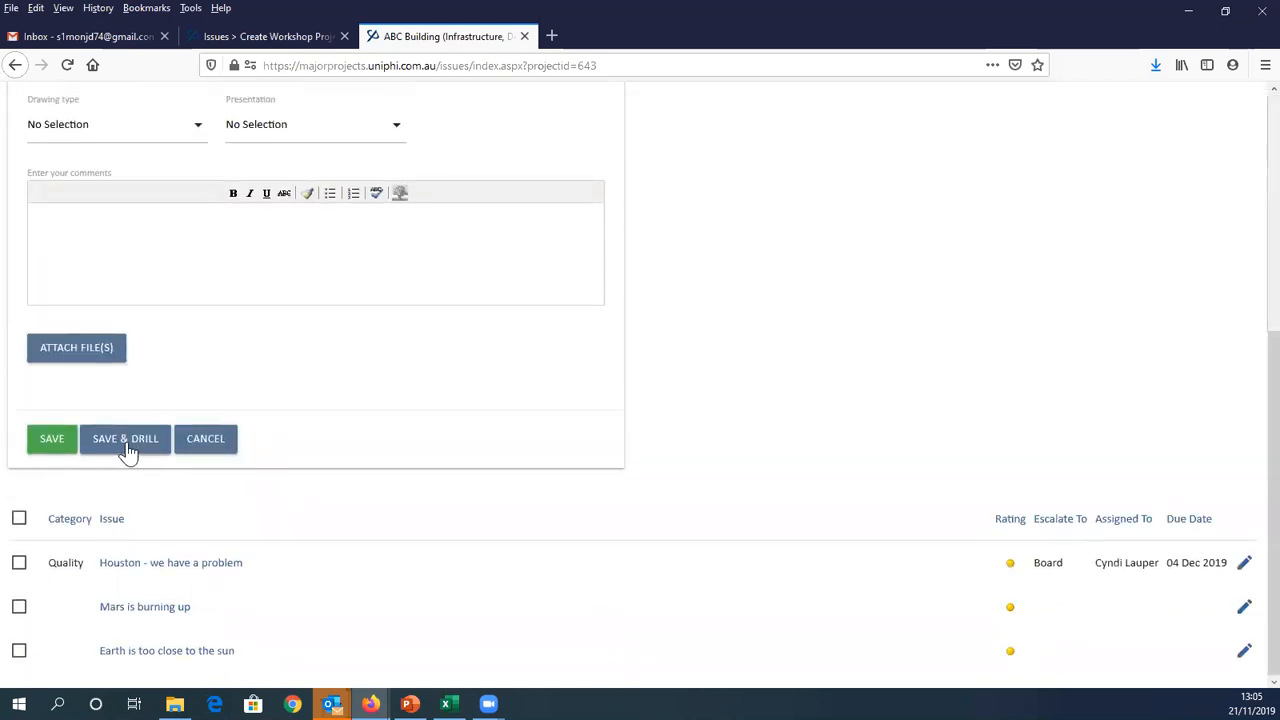
left_click(49, 449)
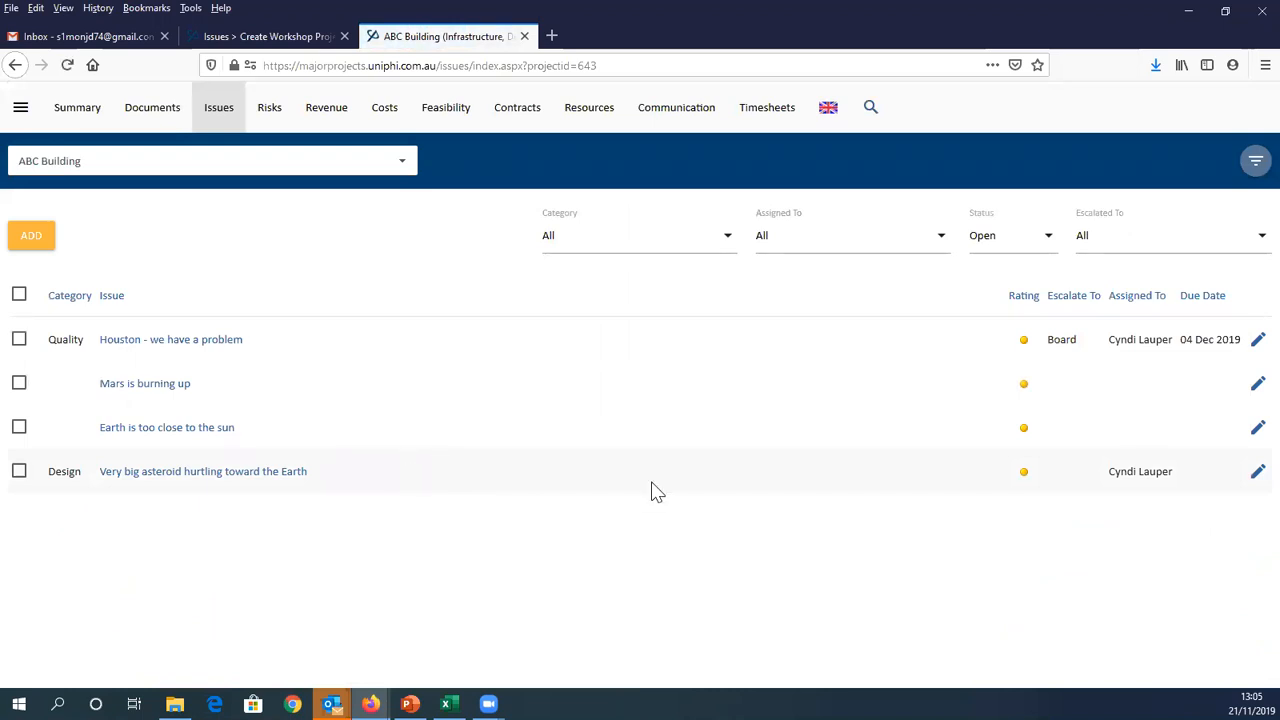
Open the Stage A of ABC Building contract for editing at its Contract Variations section
left_click(518, 118)
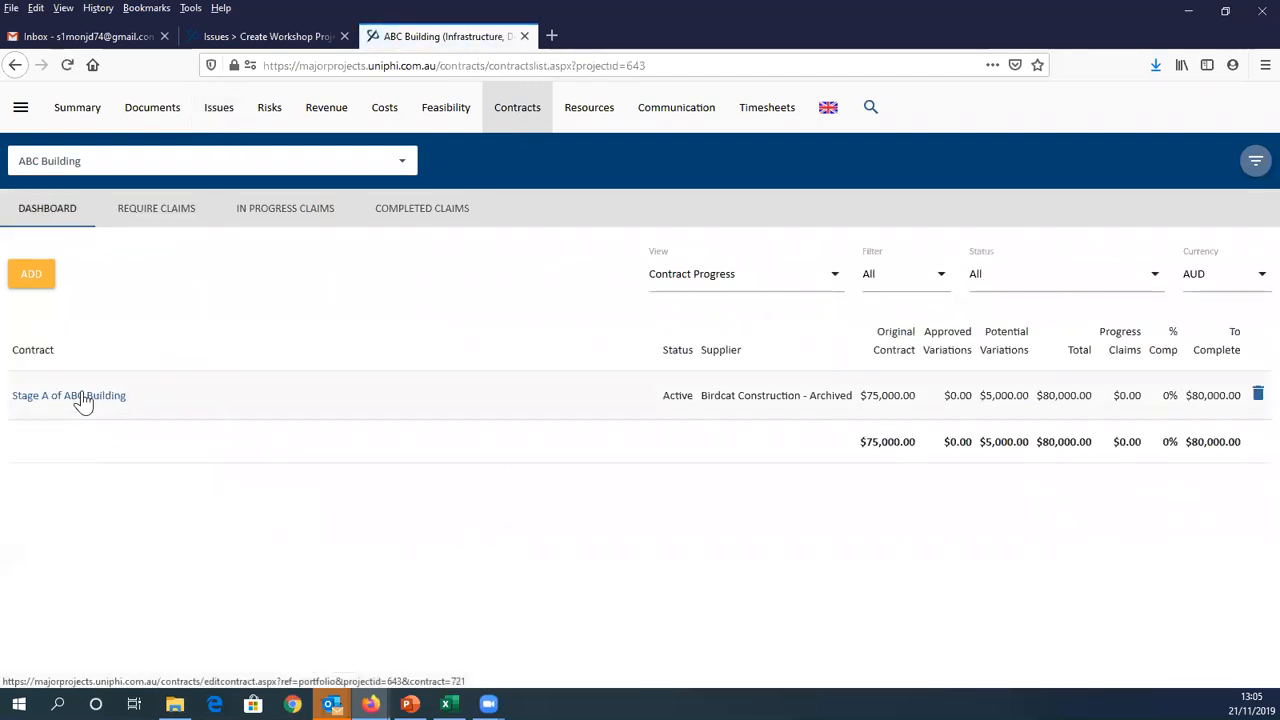
left_click(76, 400)
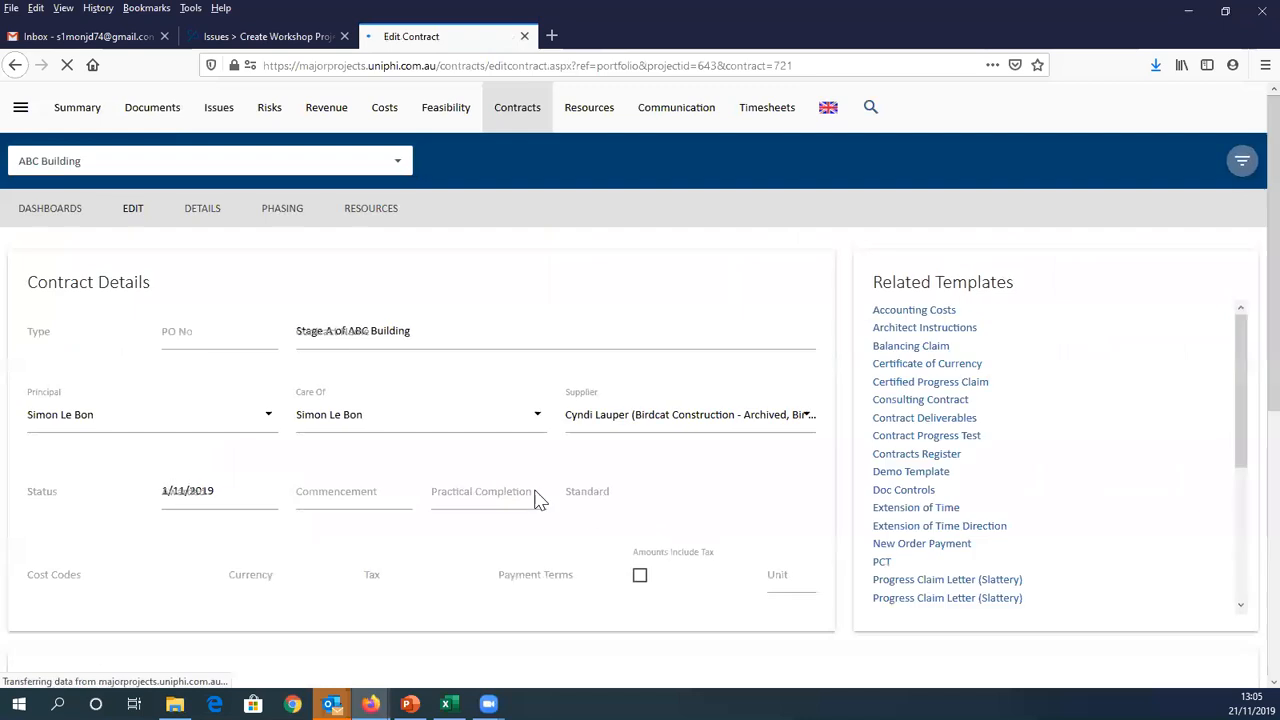
scroll(395, 355, "down", 2)
scroll(340, 390, "down", 2)
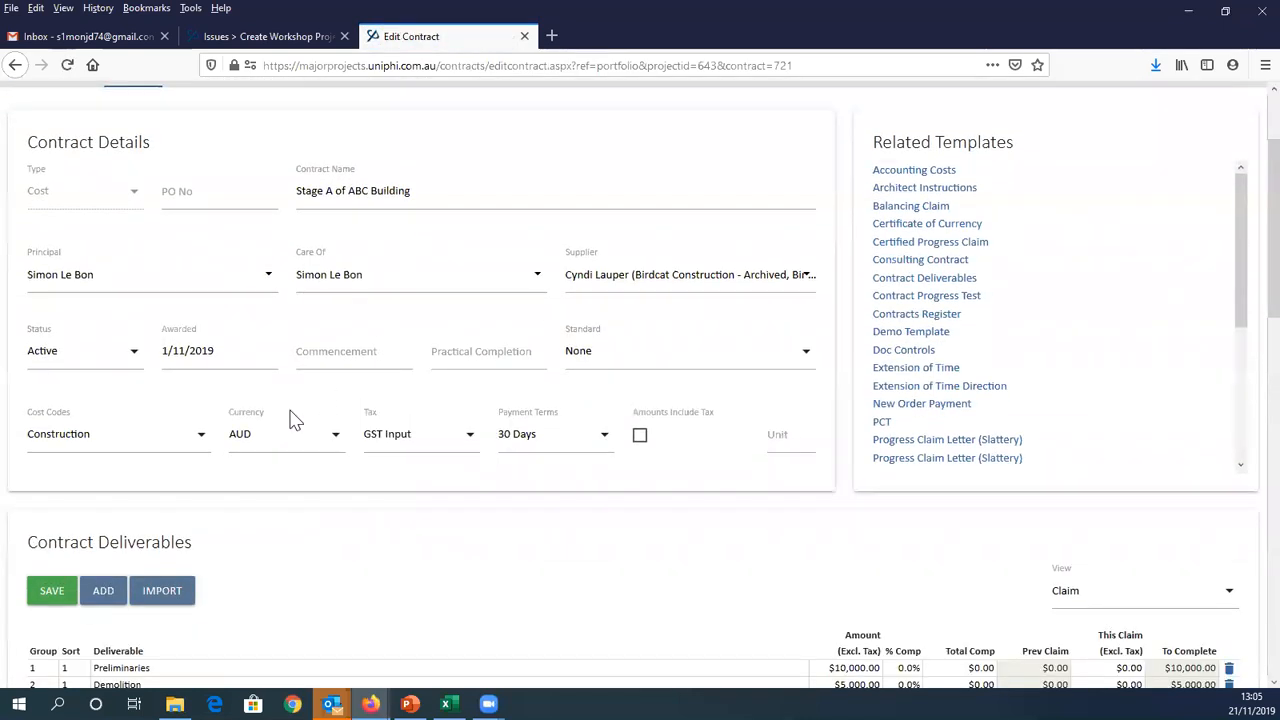
scroll(115, 445, "down", 4)
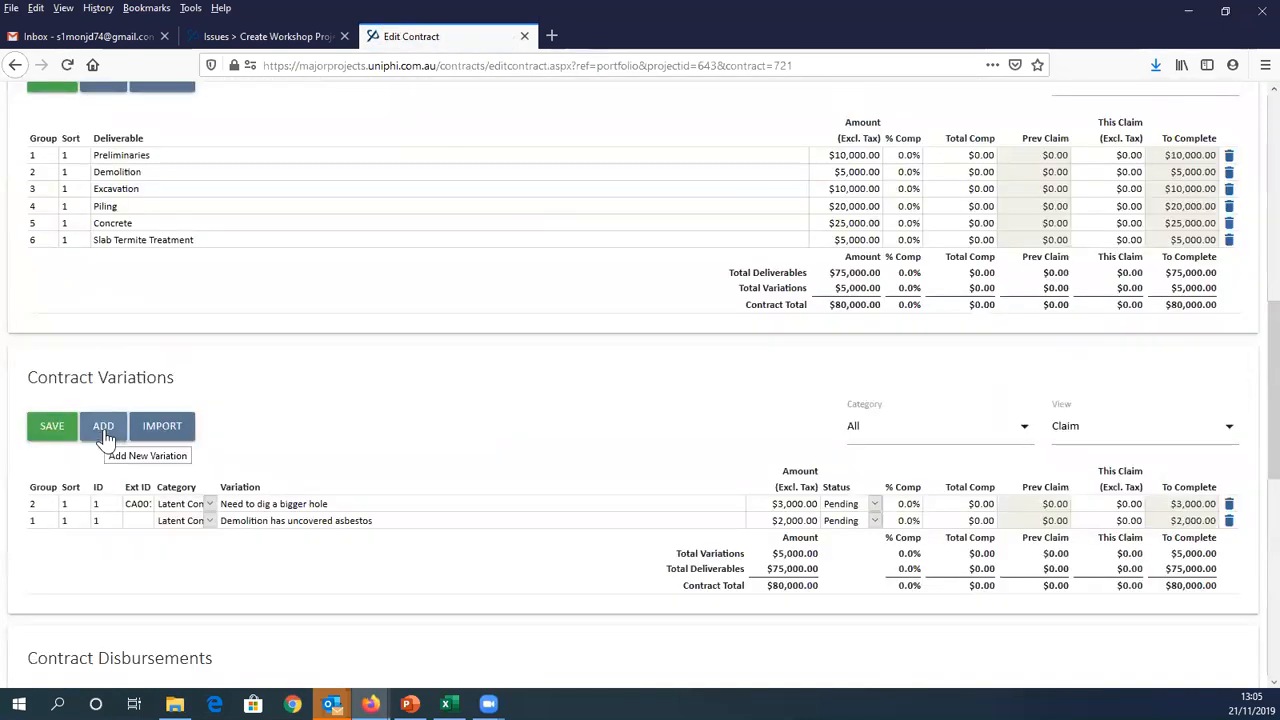
Start a new lump sum contract variation with the category Latent Conditions
left_click(104, 437)
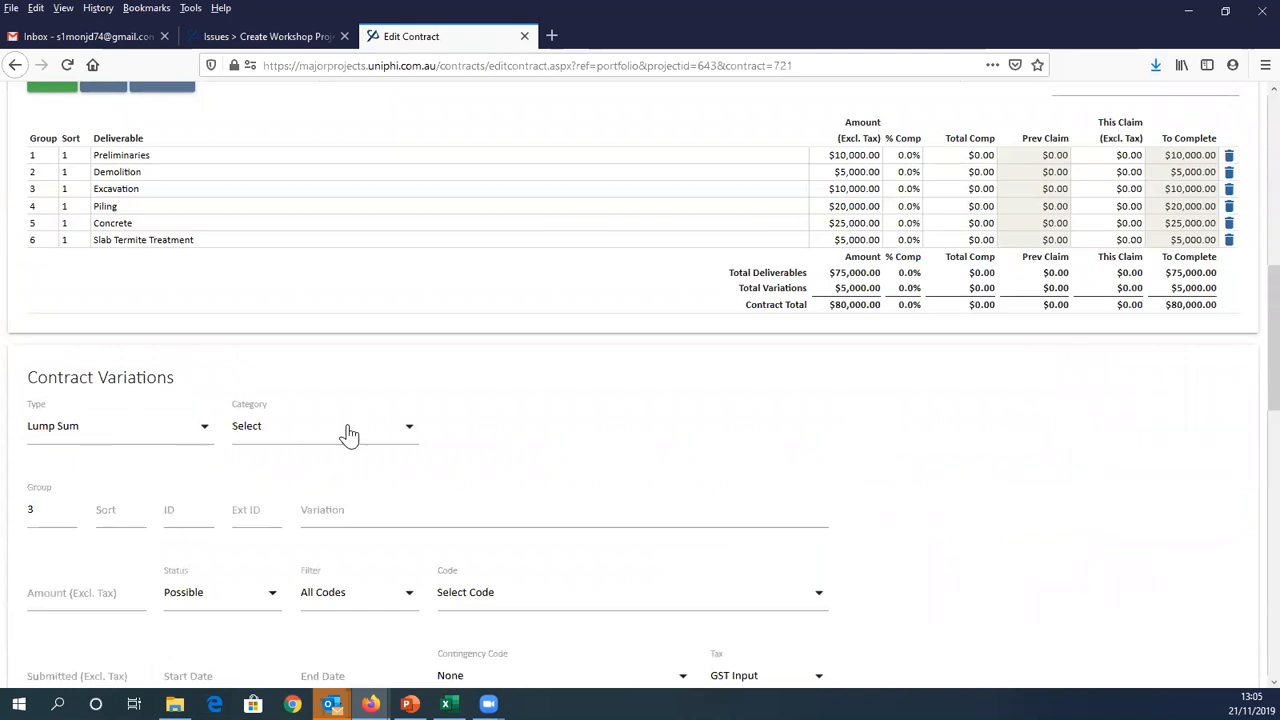
left_click(296, 446)
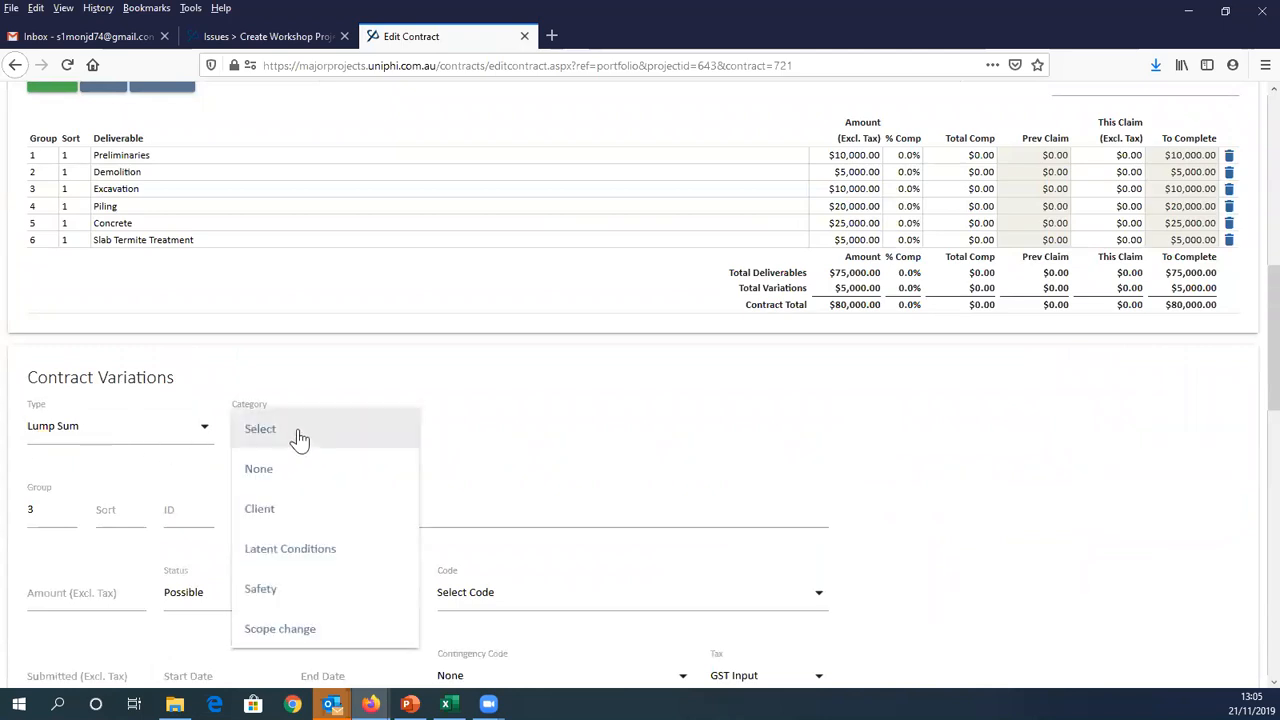
left_click(296, 550)
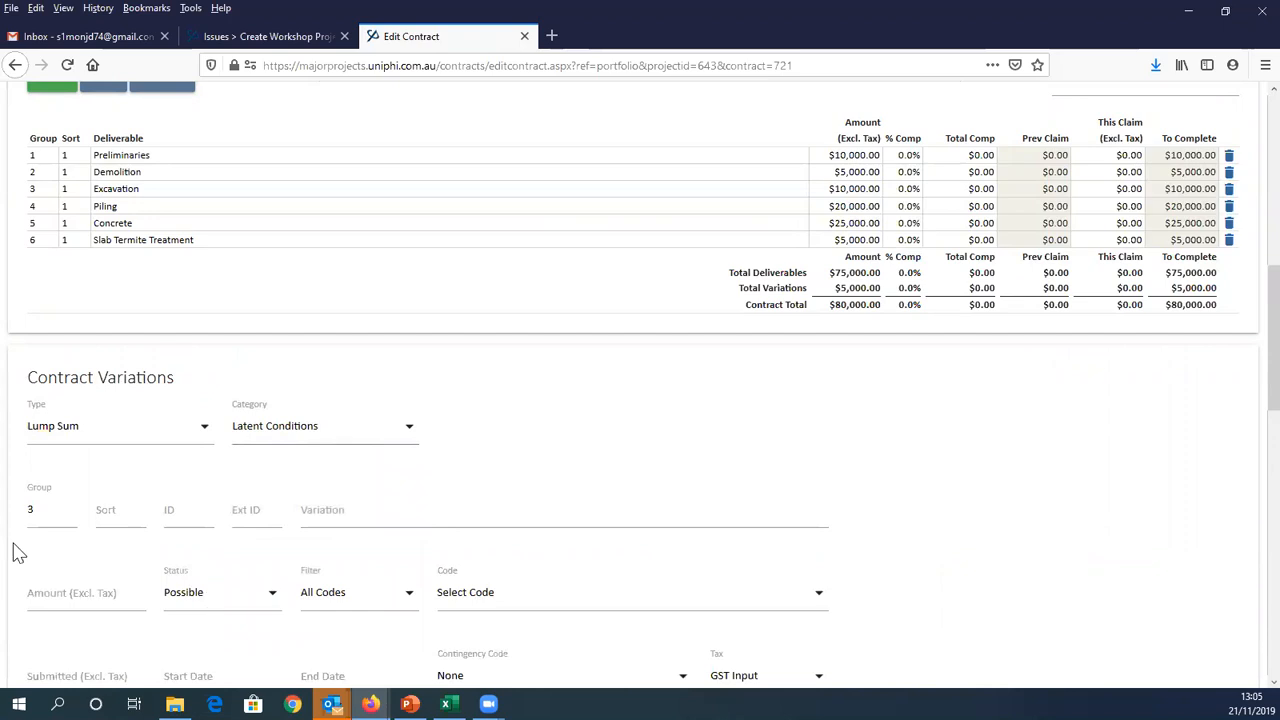
Name the variation "Asteroid impact", set its amount to 50000 excluding tax and assign it the Structural Steel code
left_click(375, 516)
type("Asteroid impact")
left_click(79, 594)
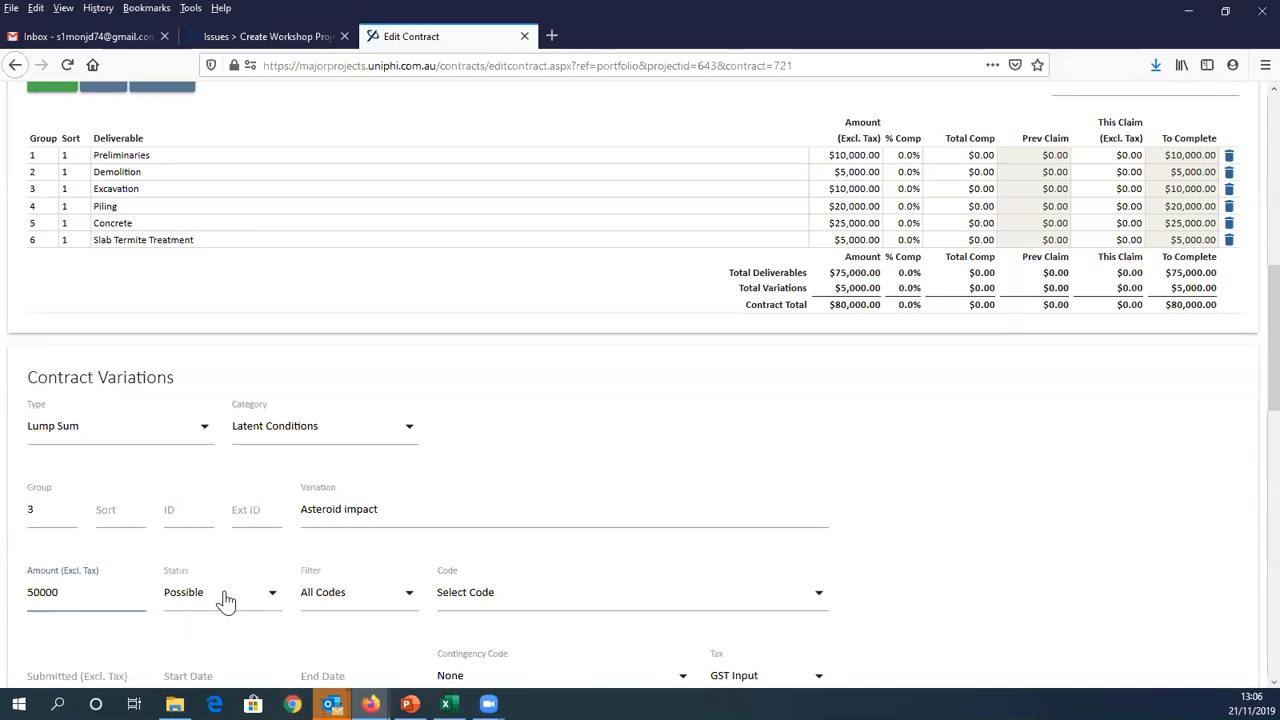
left_click(483, 594)
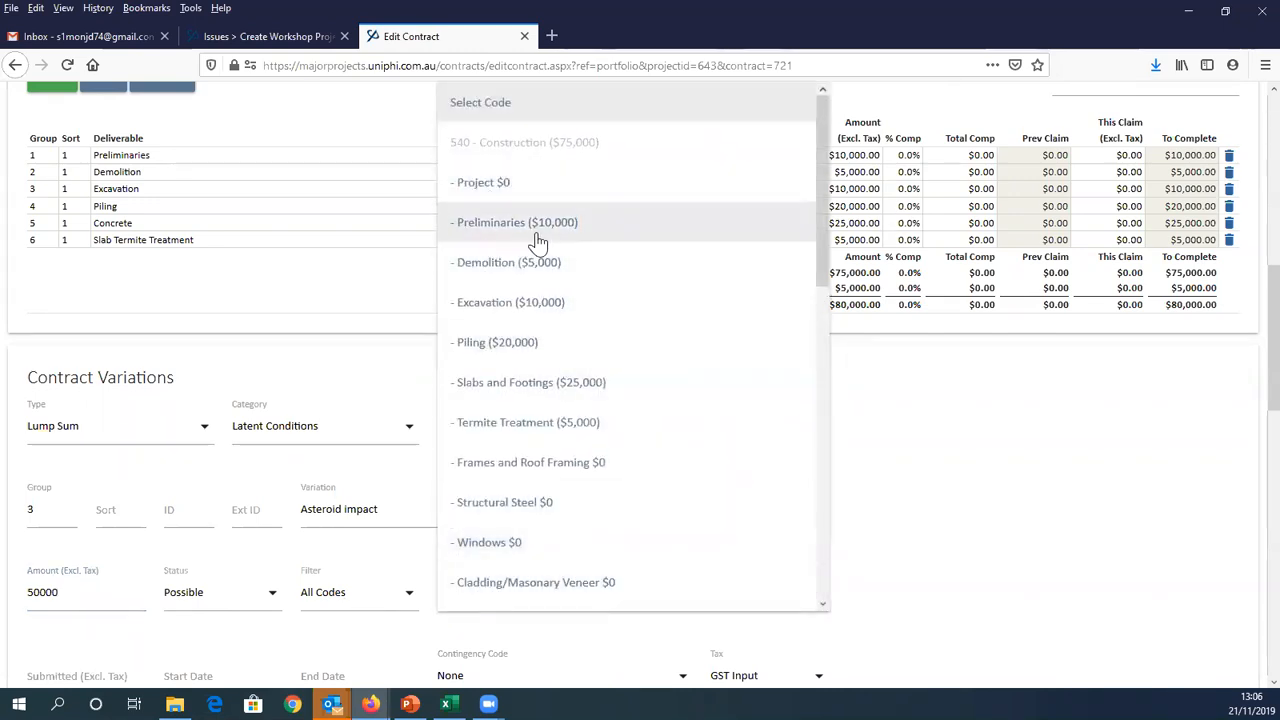
left_click(734, 495)
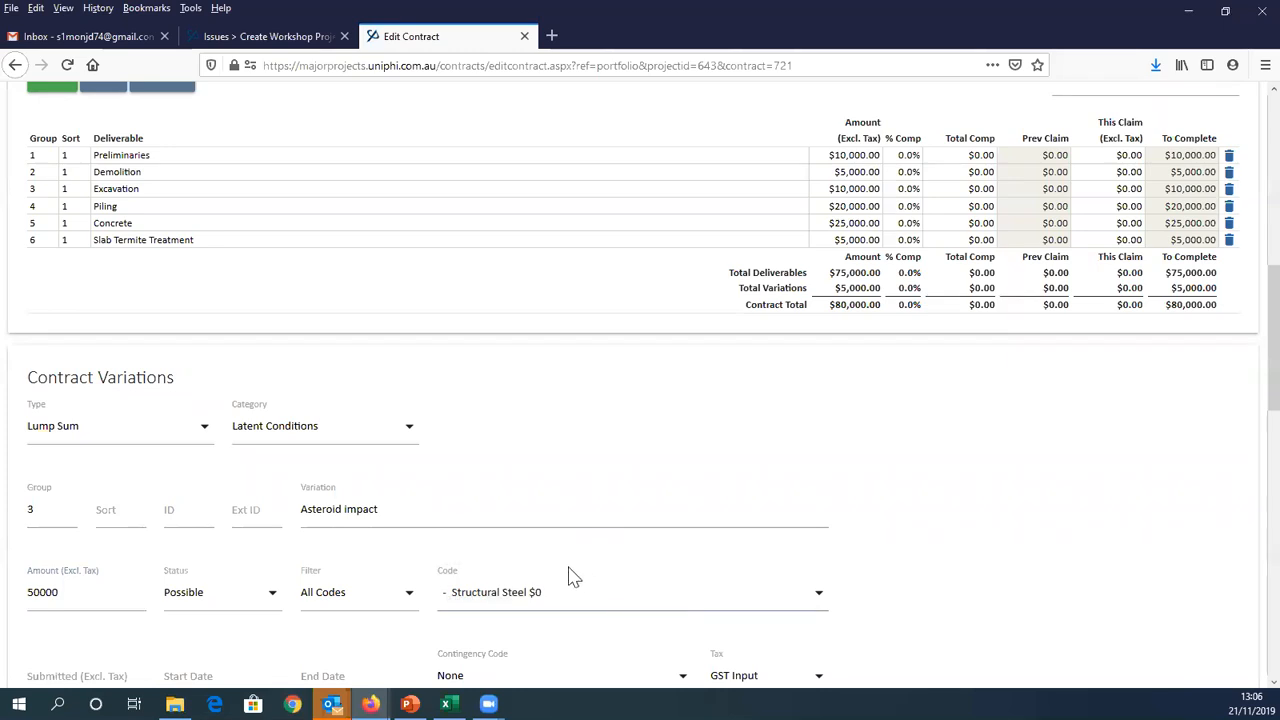
Link the variation to the Design issue "Very big asteroid hurtling toward the Earth" and save it
scroll(340, 503, "down", 3)
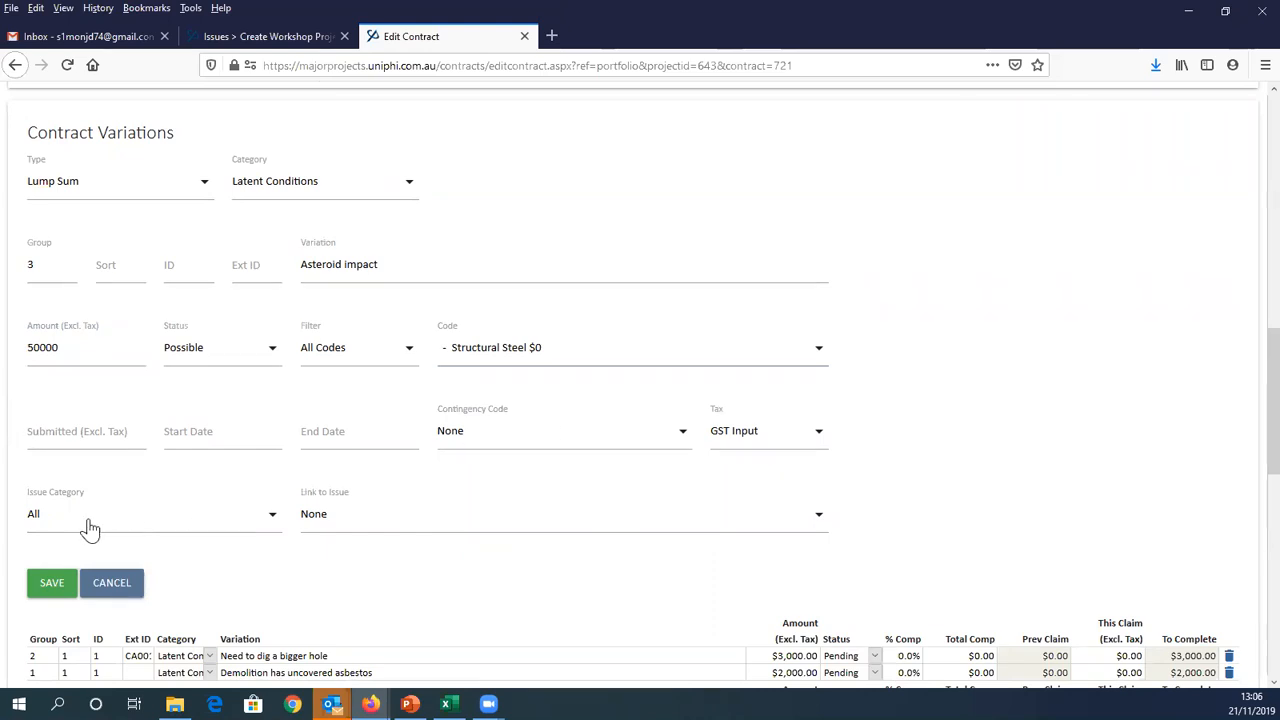
left_click(195, 505)
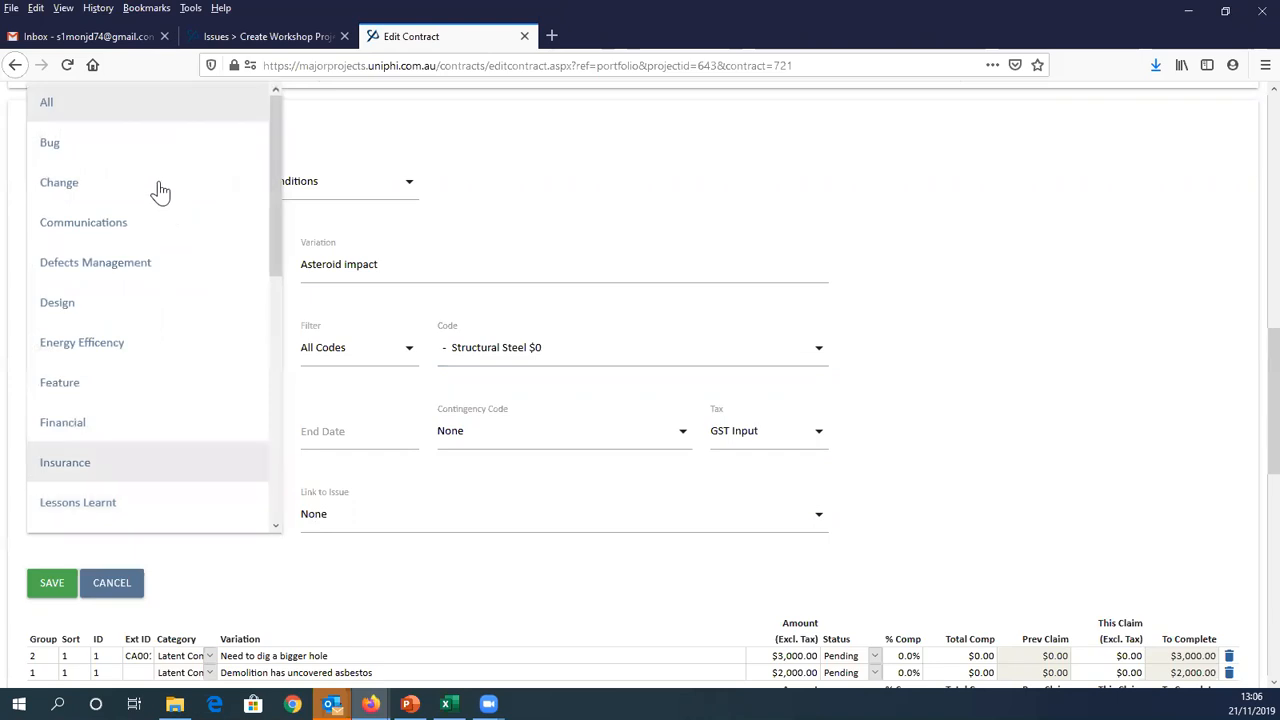
left_click(114, 306)
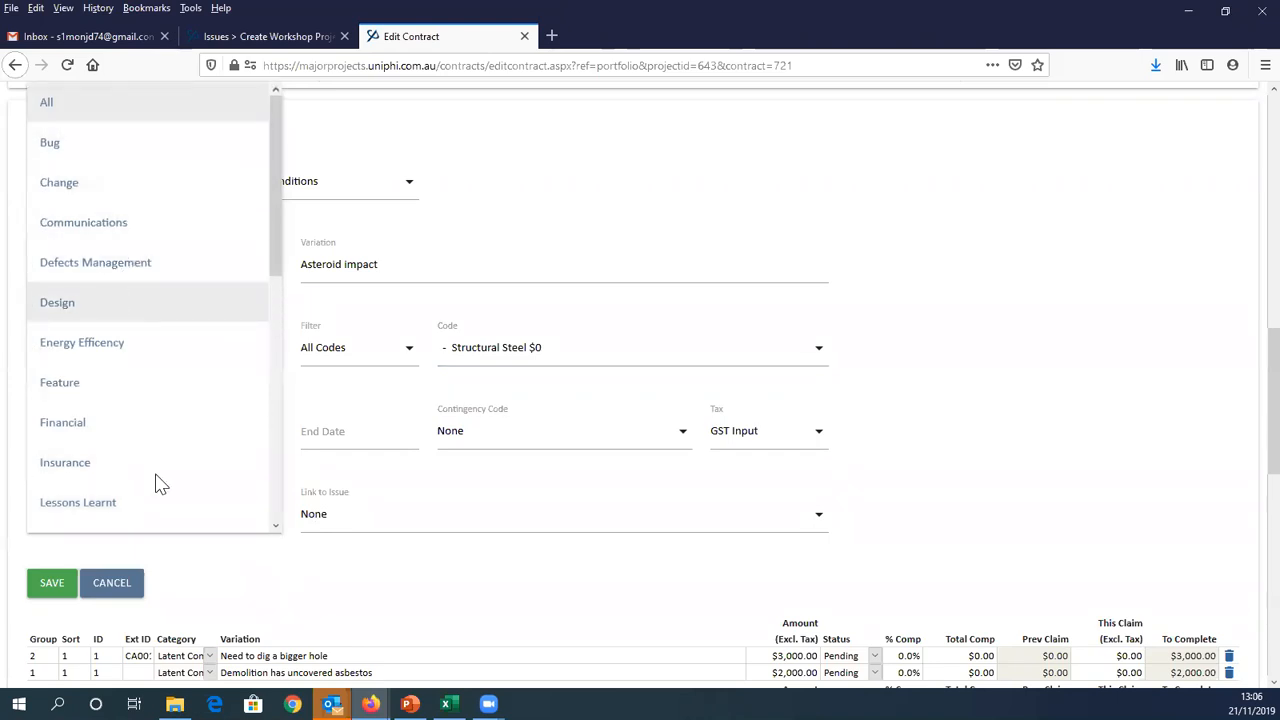
left_click(394, 524)
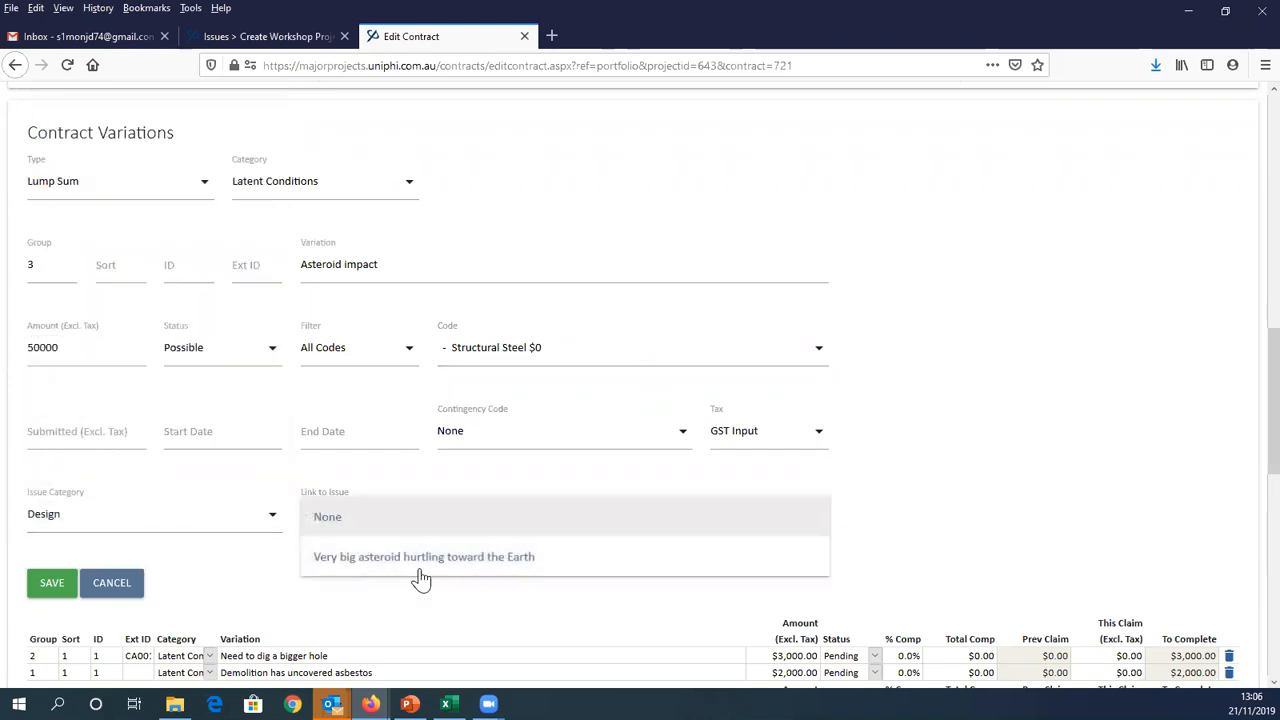
left_click(390, 556)
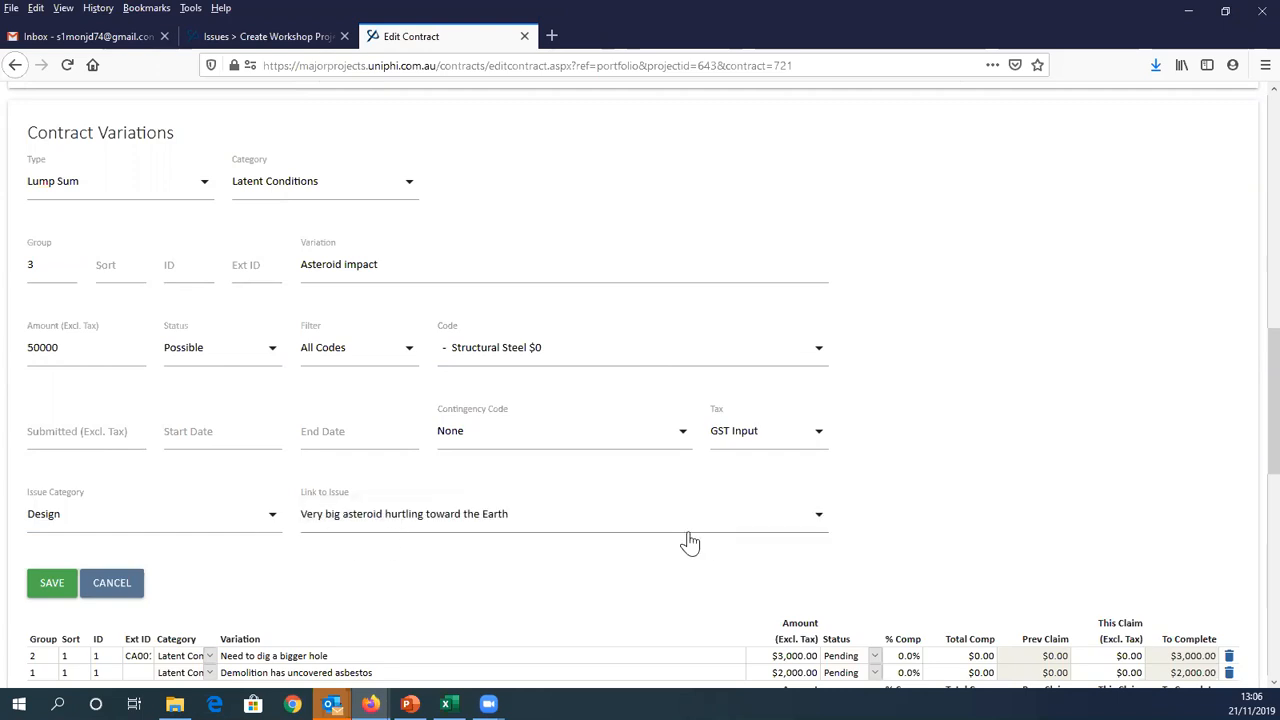
left_click(47, 592)
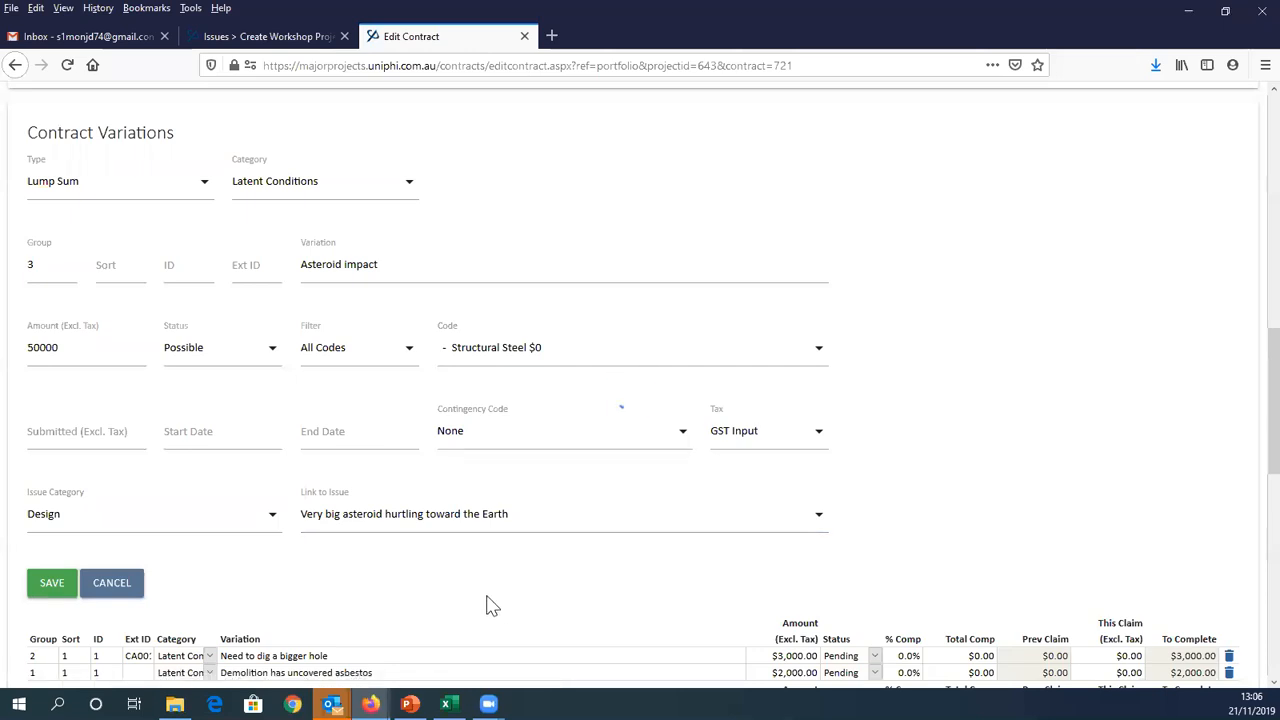
Show the contract variations in the Issues view and enlarge the page to 110%
scroll(143, 434, "up", 3)
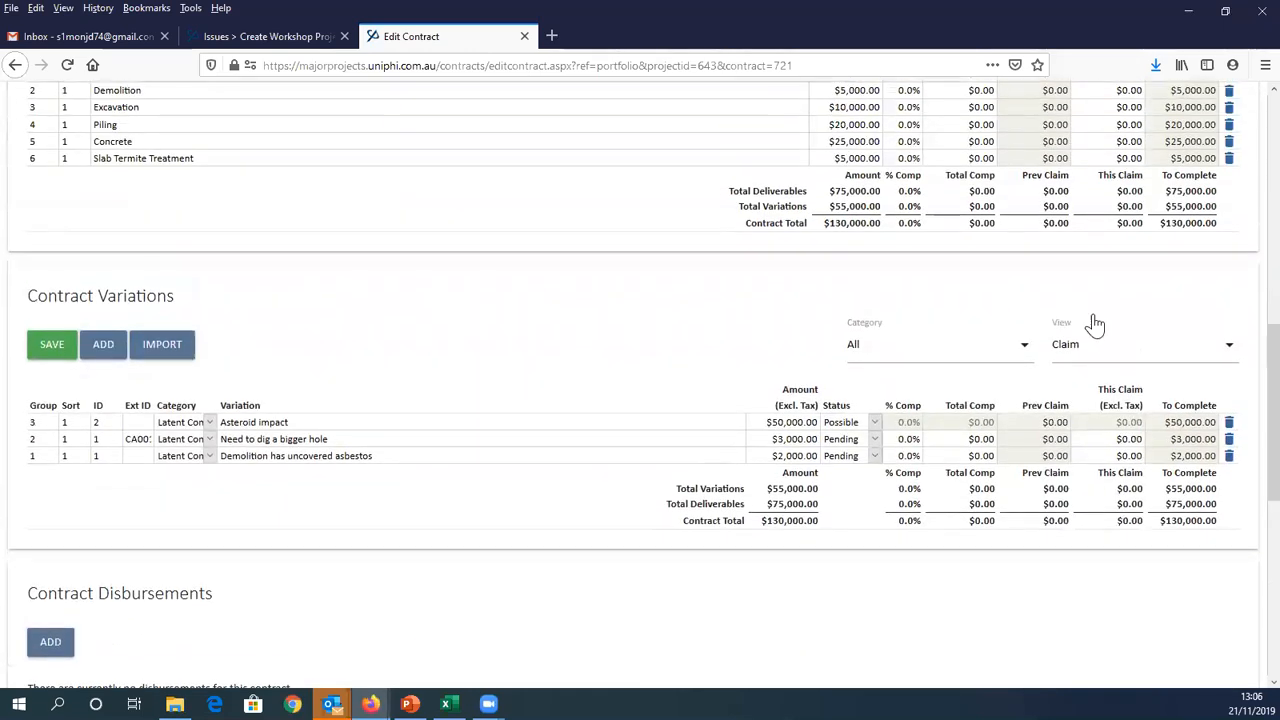
left_click(1115, 346)
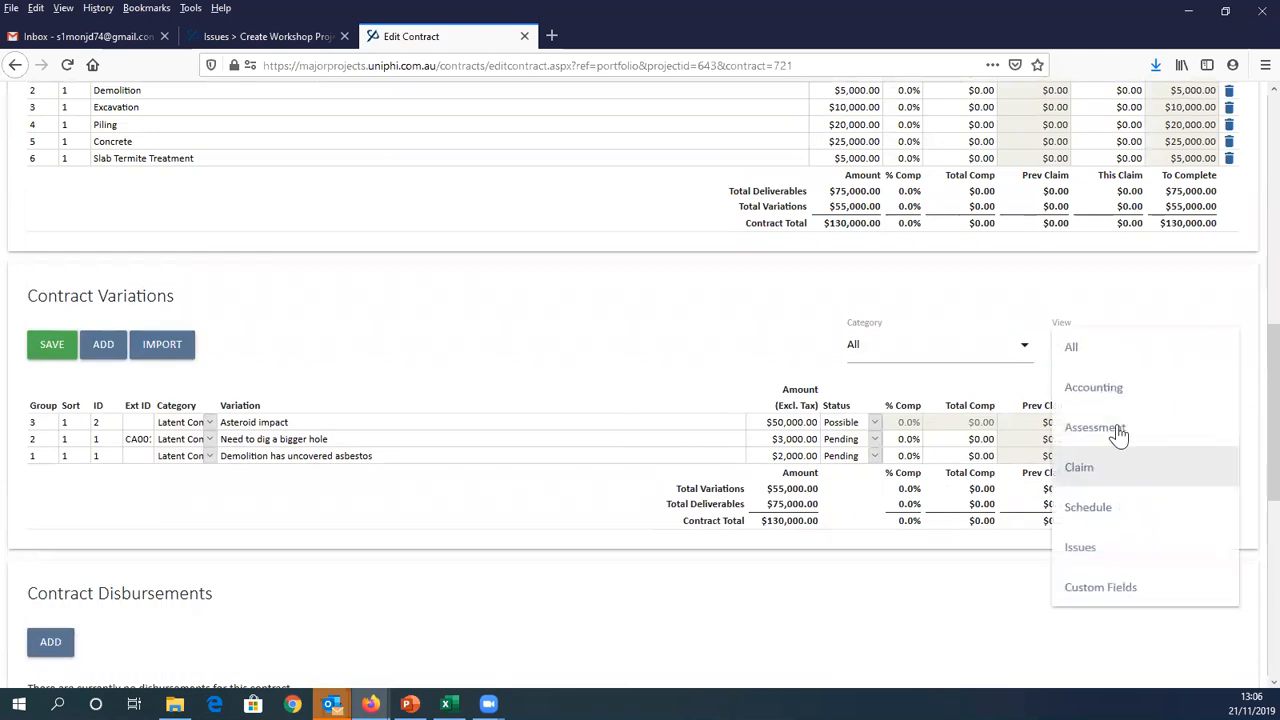
left_click(1106, 567)
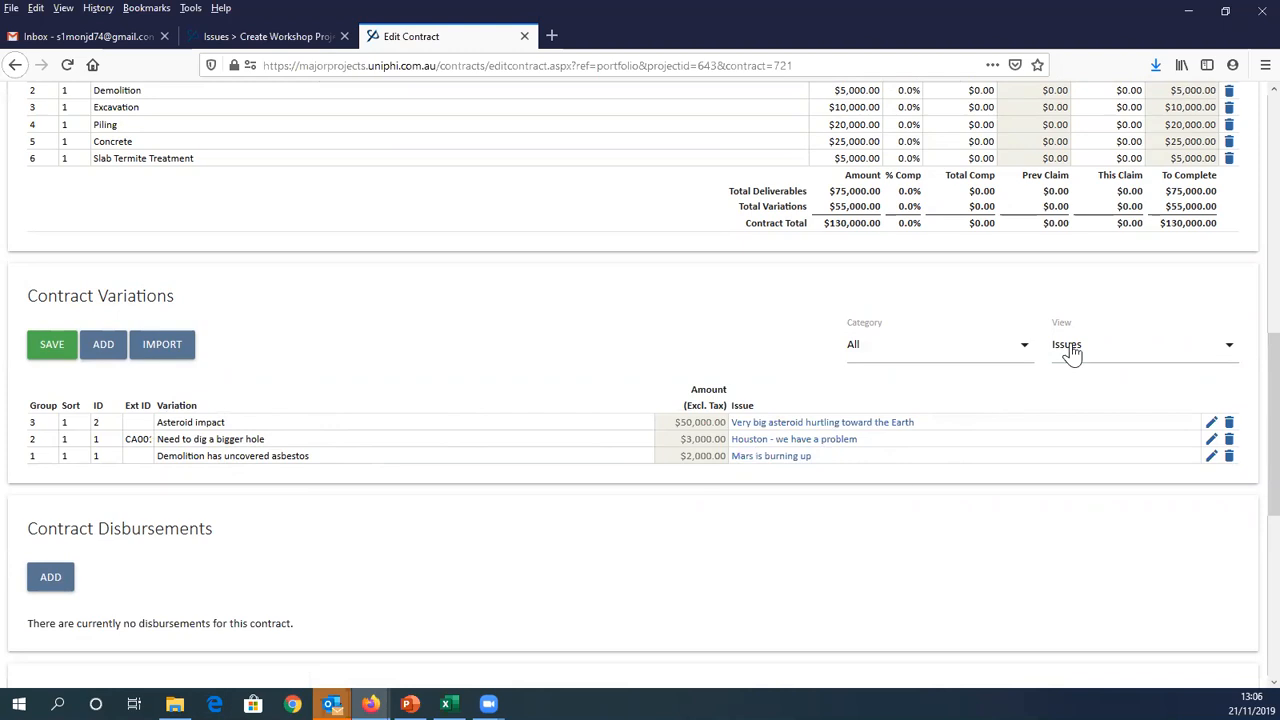
left_click(1265, 65)
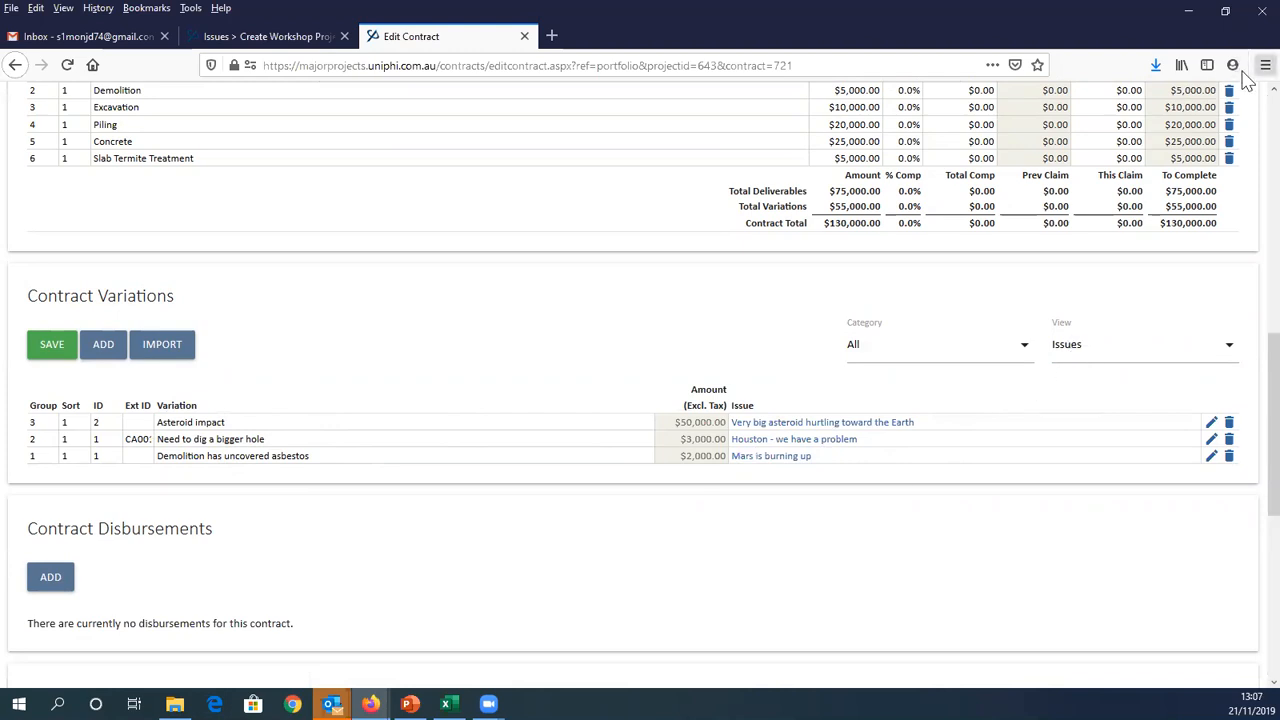
left_click(1227, 221)
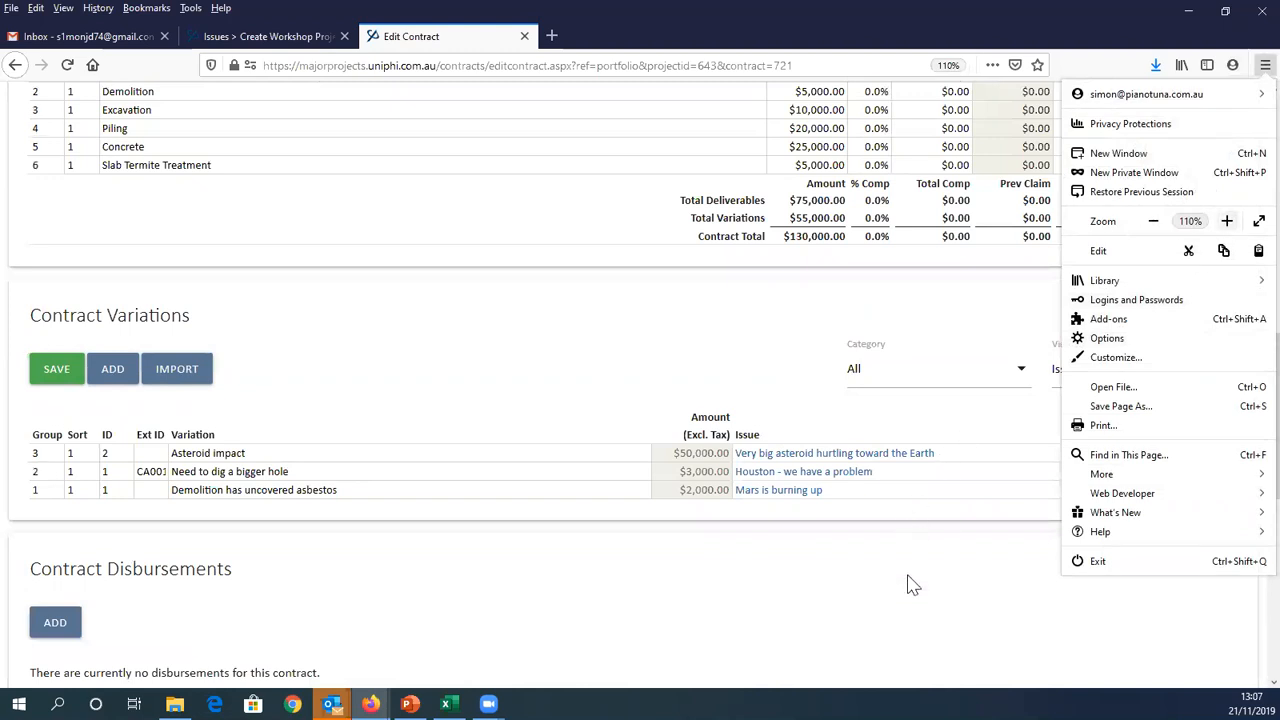
left_click(766, 529)
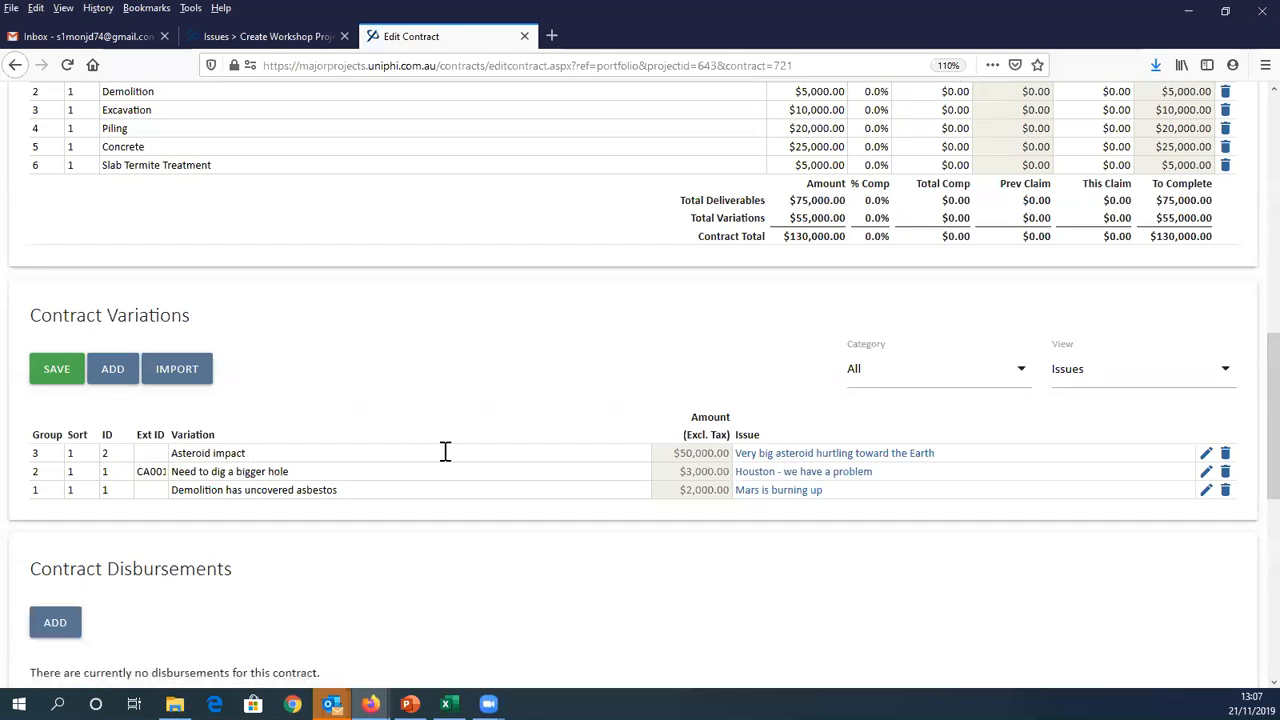
Open the issue linked to the Asteroid impact variation and review its details, change log and related variations
left_click(808, 455)
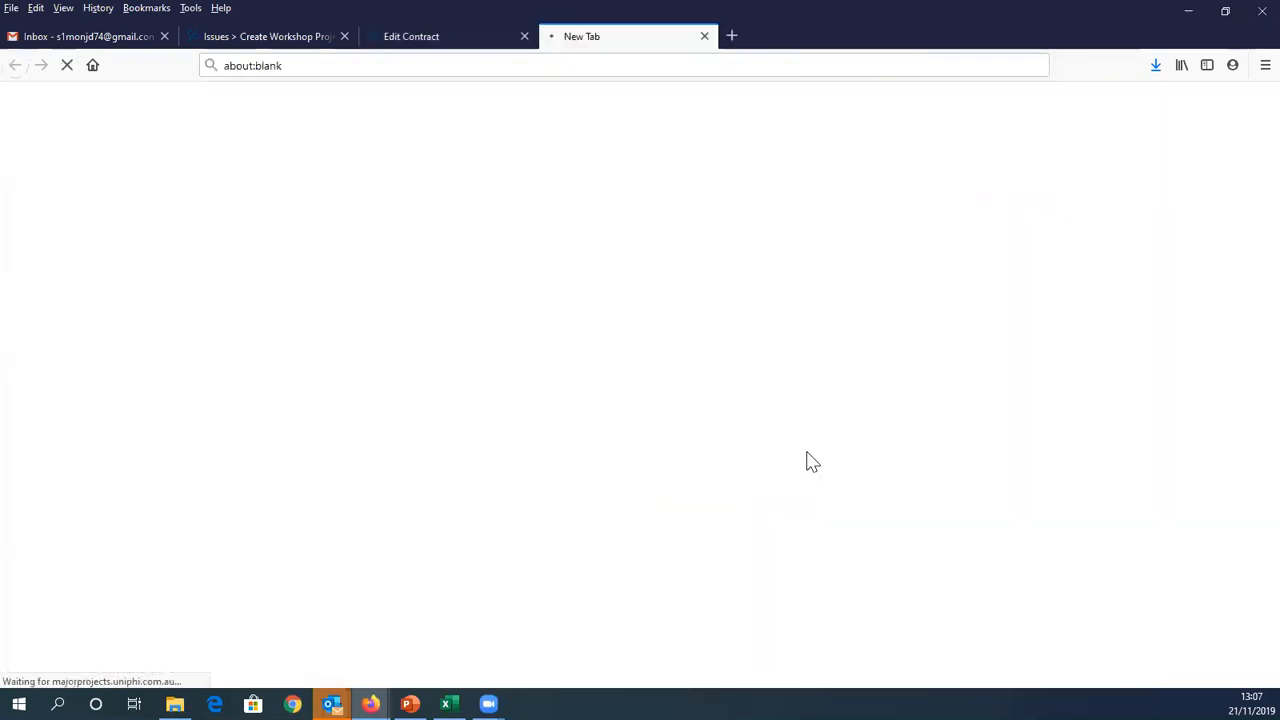
scroll(455, 475, "down", 1)
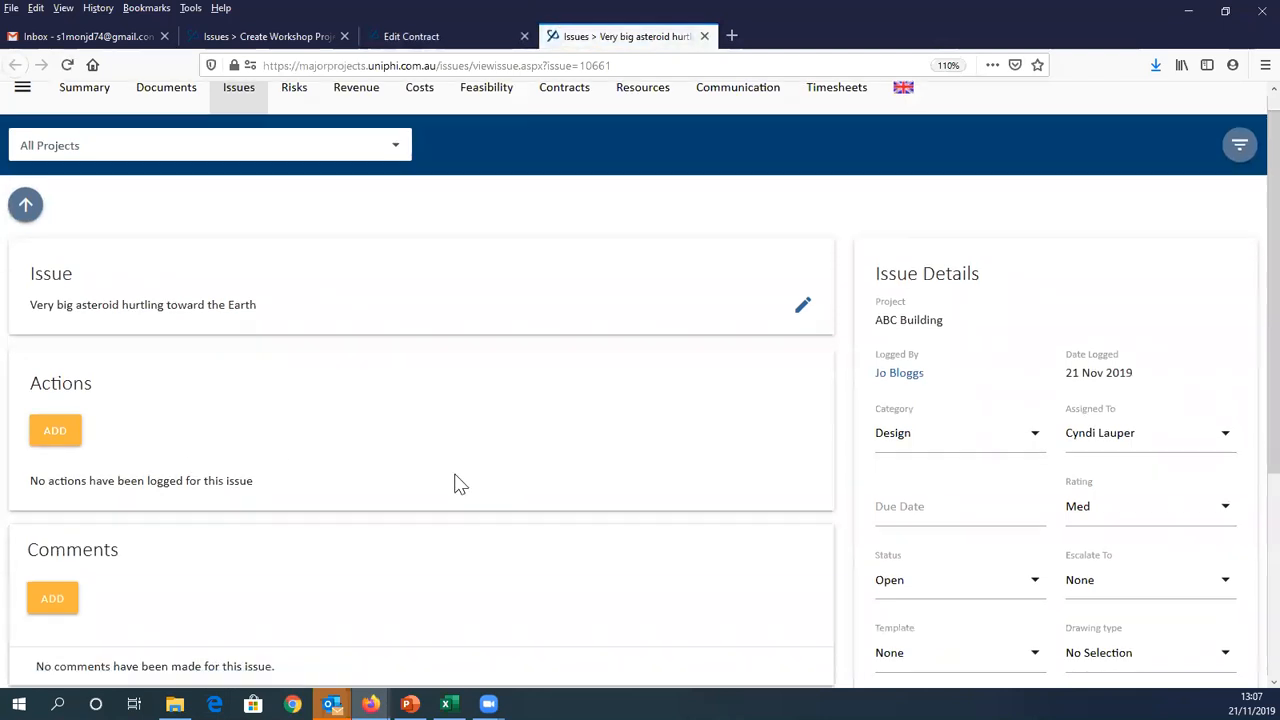
scroll(455, 483, "down", 5)
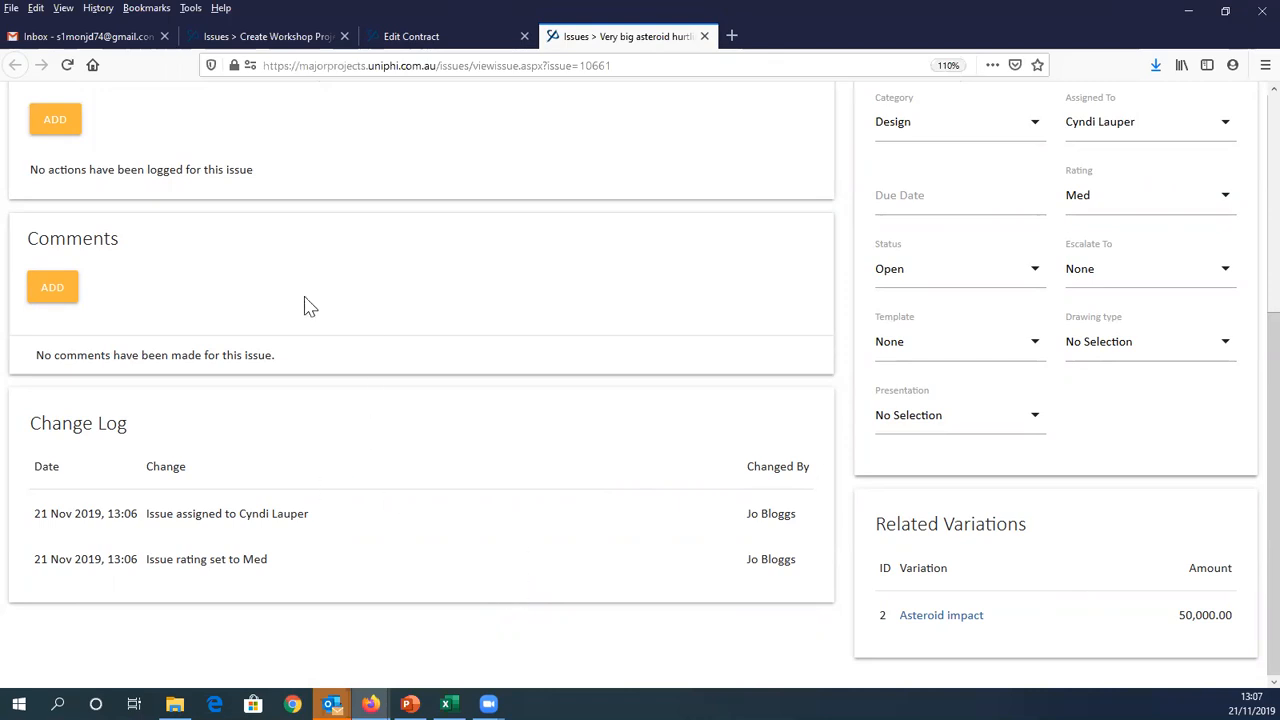
scroll(320, 315, "up", 3)
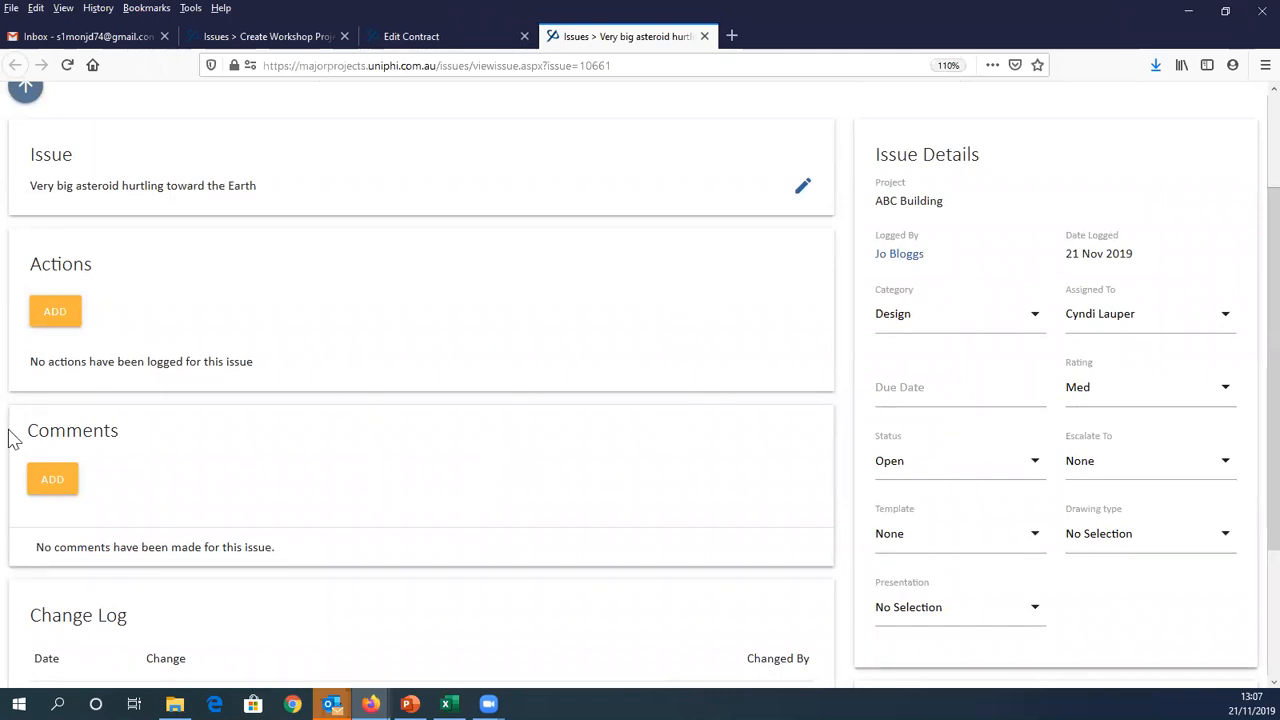
scroll(430, 400, "down", 2)
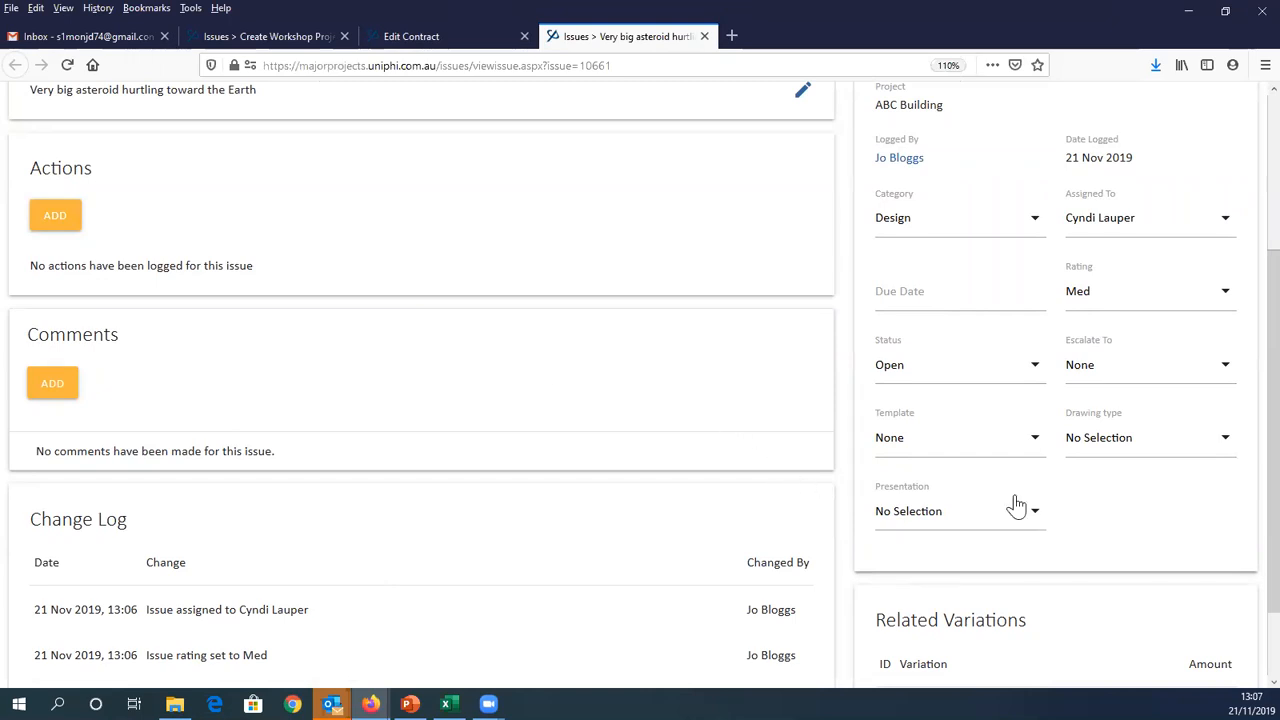
scroll(1014, 506, "down", 2)
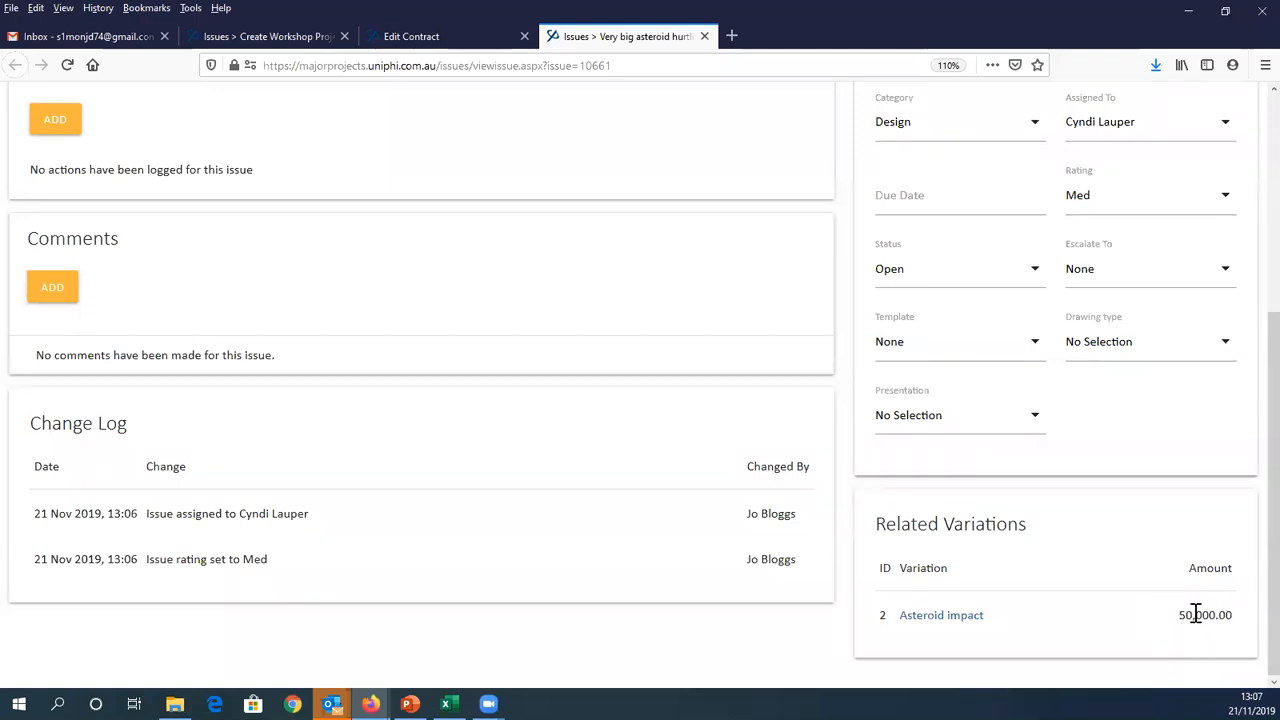
Follow the related Asteroid impact variation back to its contract and check the status options available for it
left_click(952, 620)
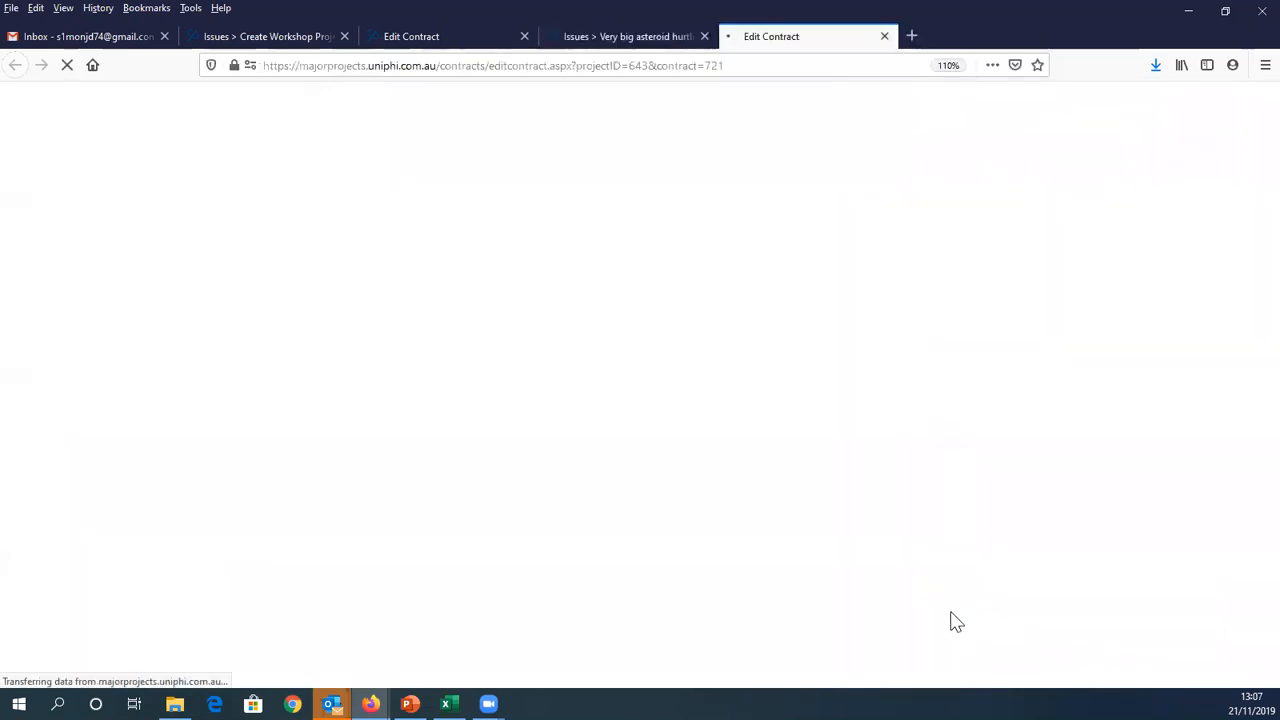
scroll(477, 377, "down", 10)
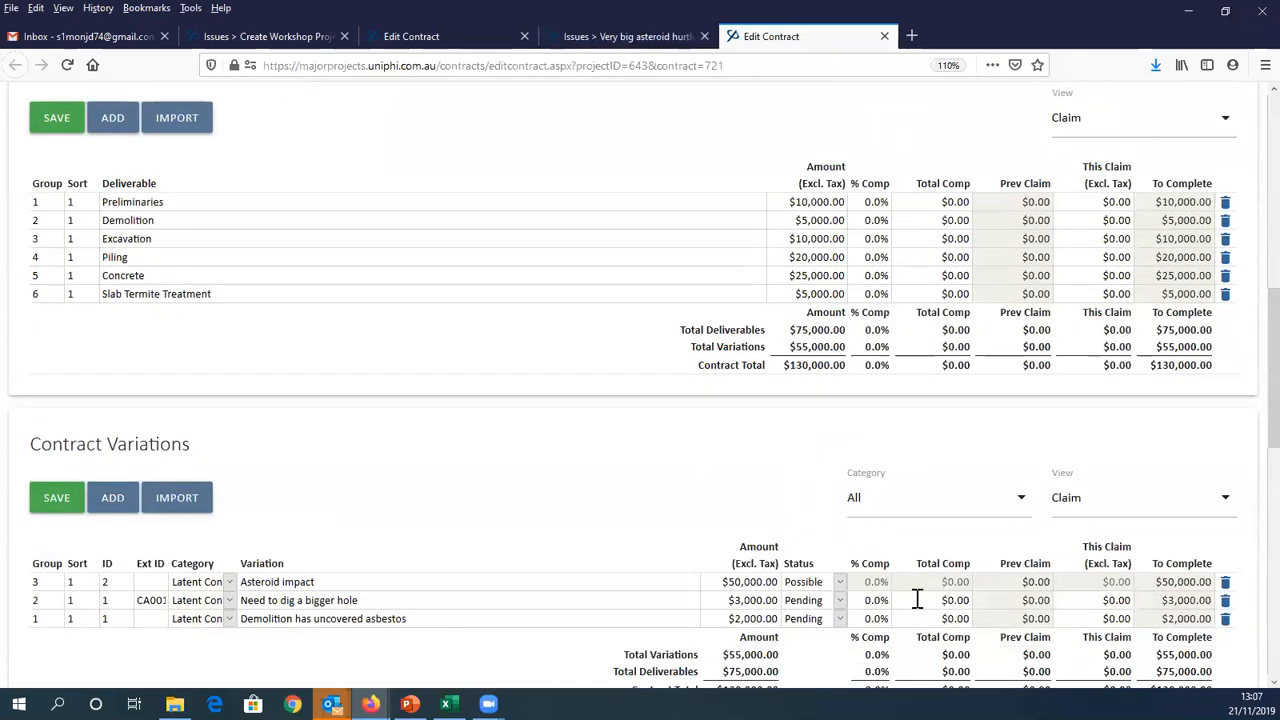
left_click(812, 582)
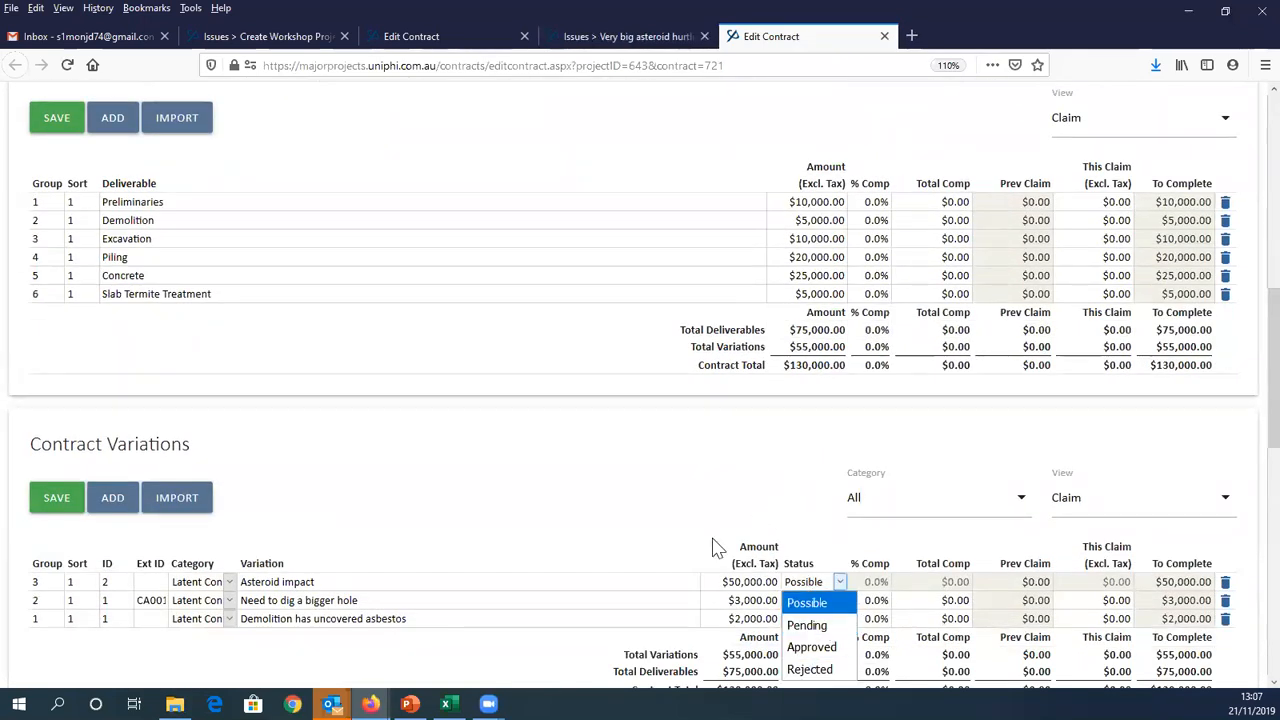
left_click(517, 472)
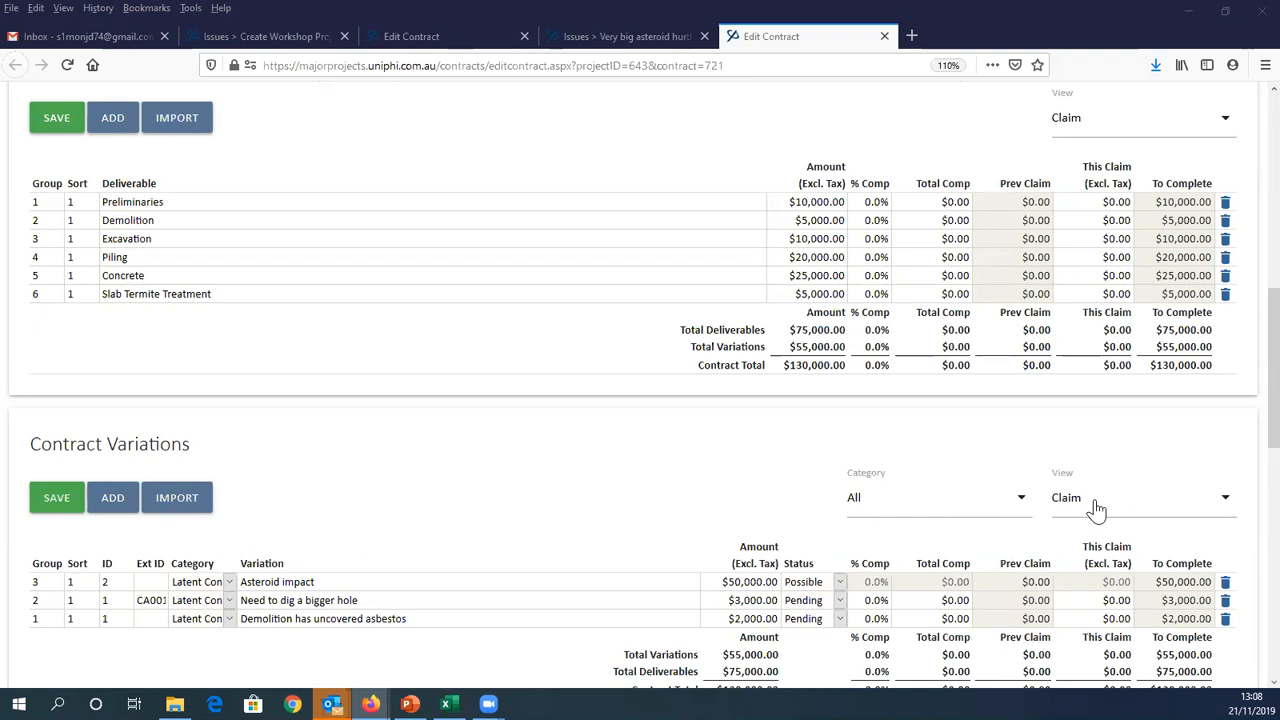
Show the contract variations in the Custom Fields view and examine the CA001 and CA002 amounts
scroll(1097, 500, "down", 1)
scroll(1097, 500, "down", 3)
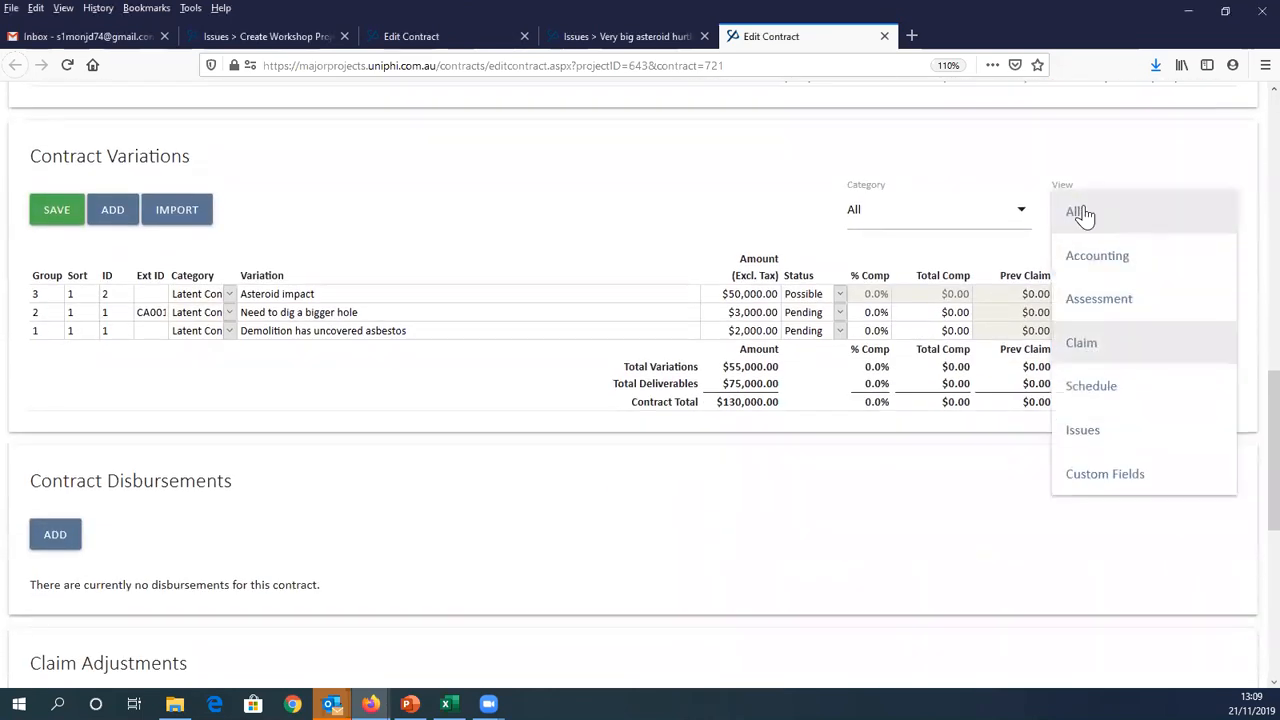
left_click(1152, 489)
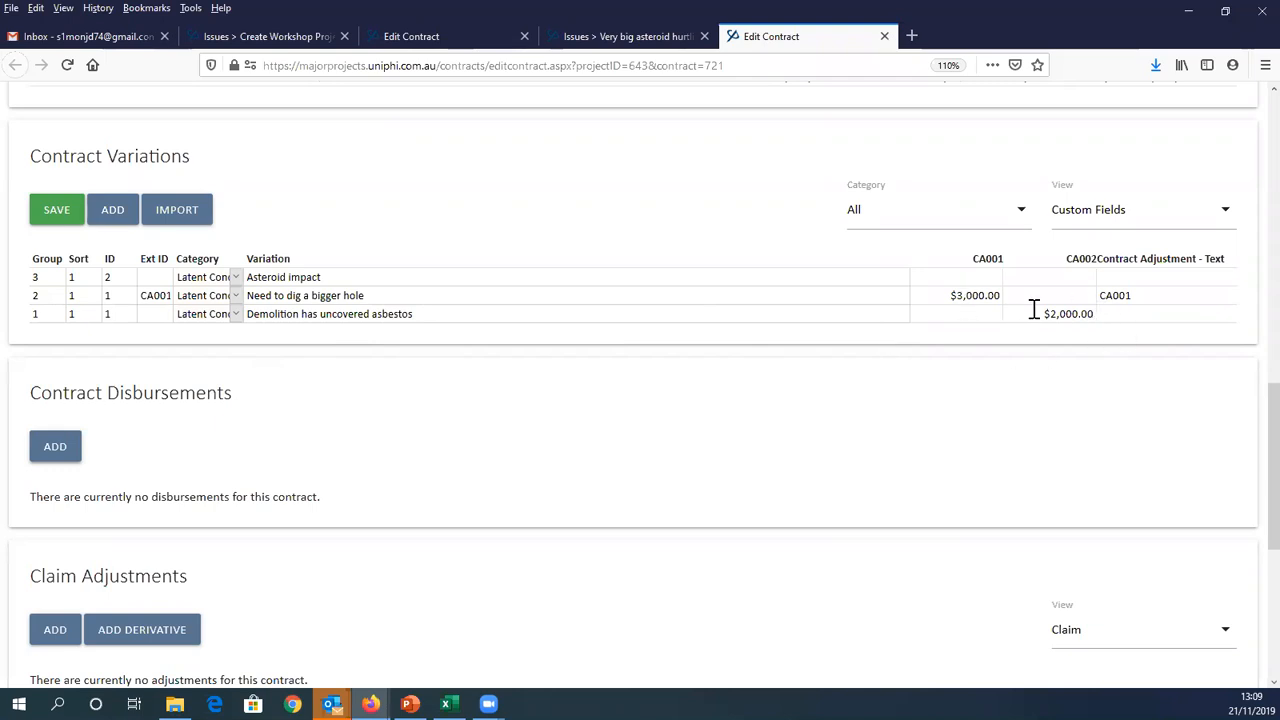
left_click_drag(949, 300, 1048, 308)
key("alt+Tab")
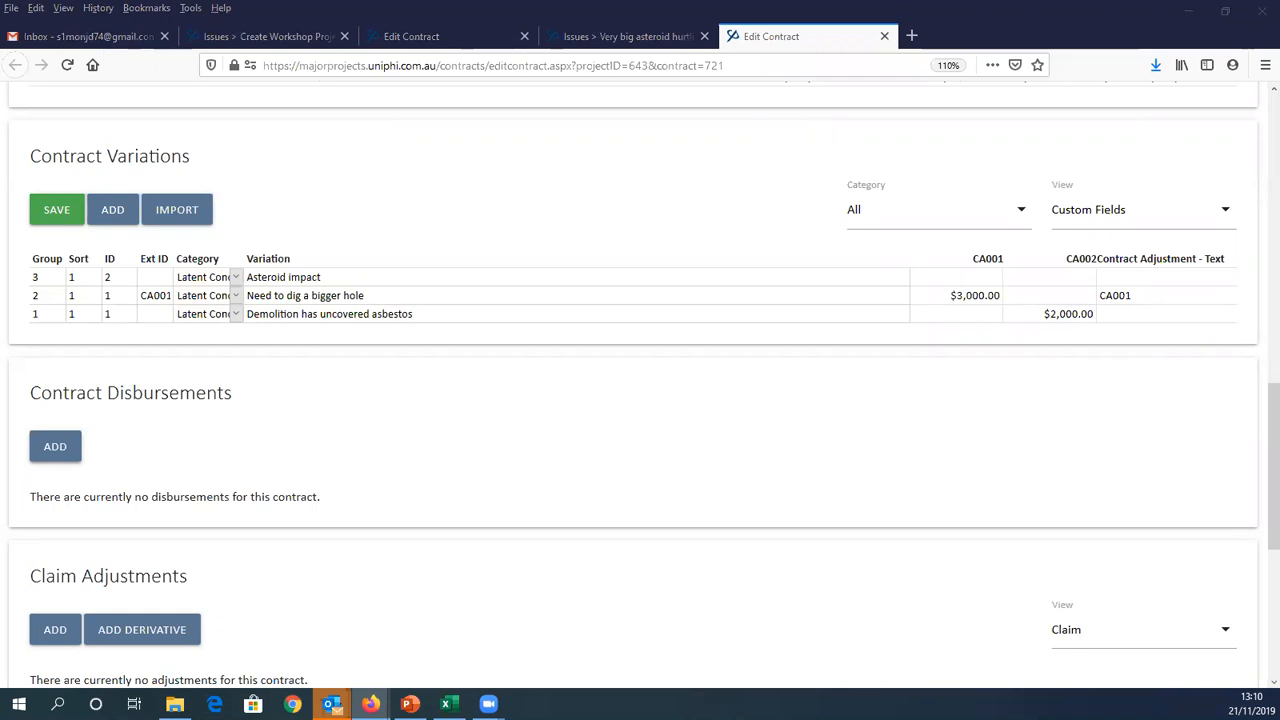
Open the Contracts page of the system configuration
scroll(354, 223, "up", 15)
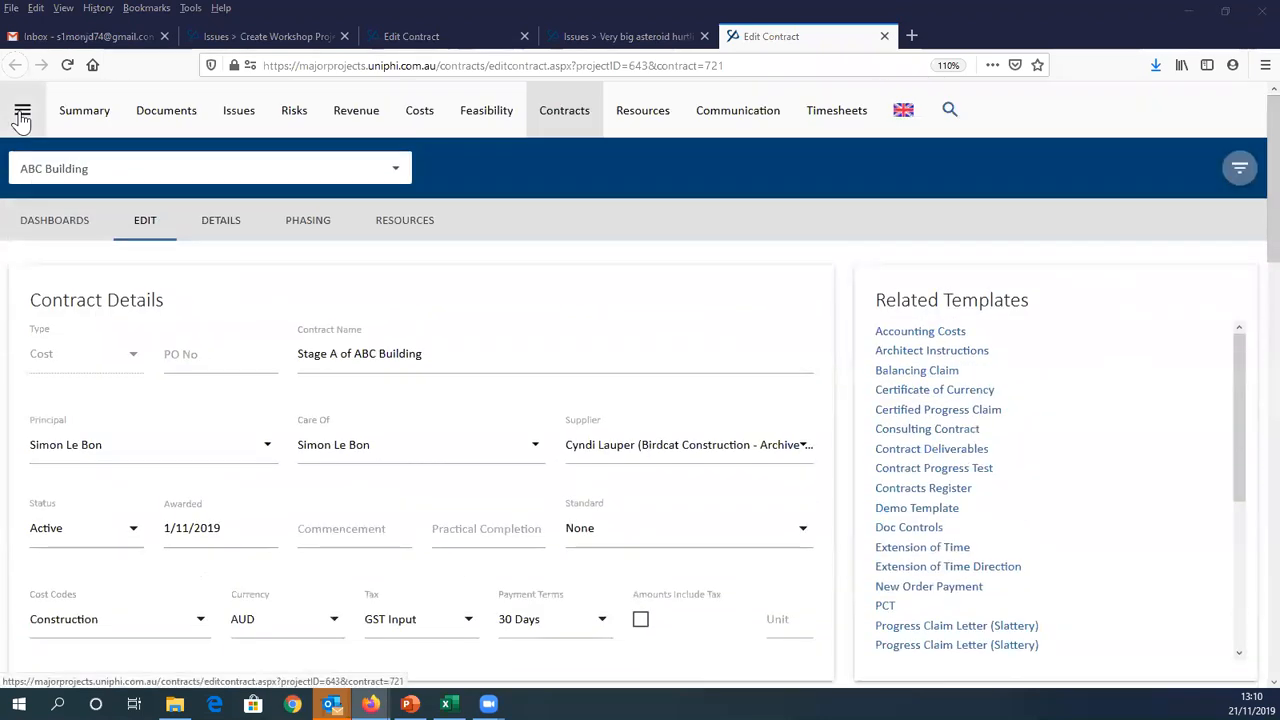
left_click(22, 112)
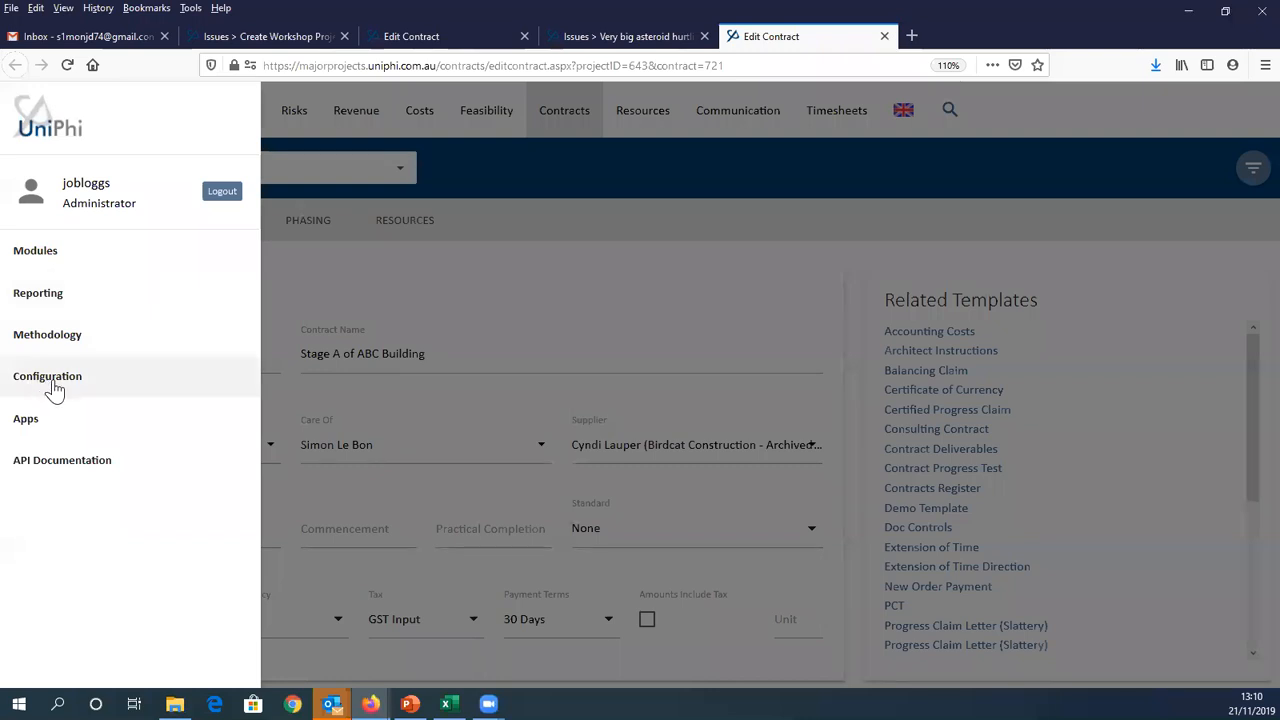
left_click(55, 388)
scroll(97, 430, "down", 6)
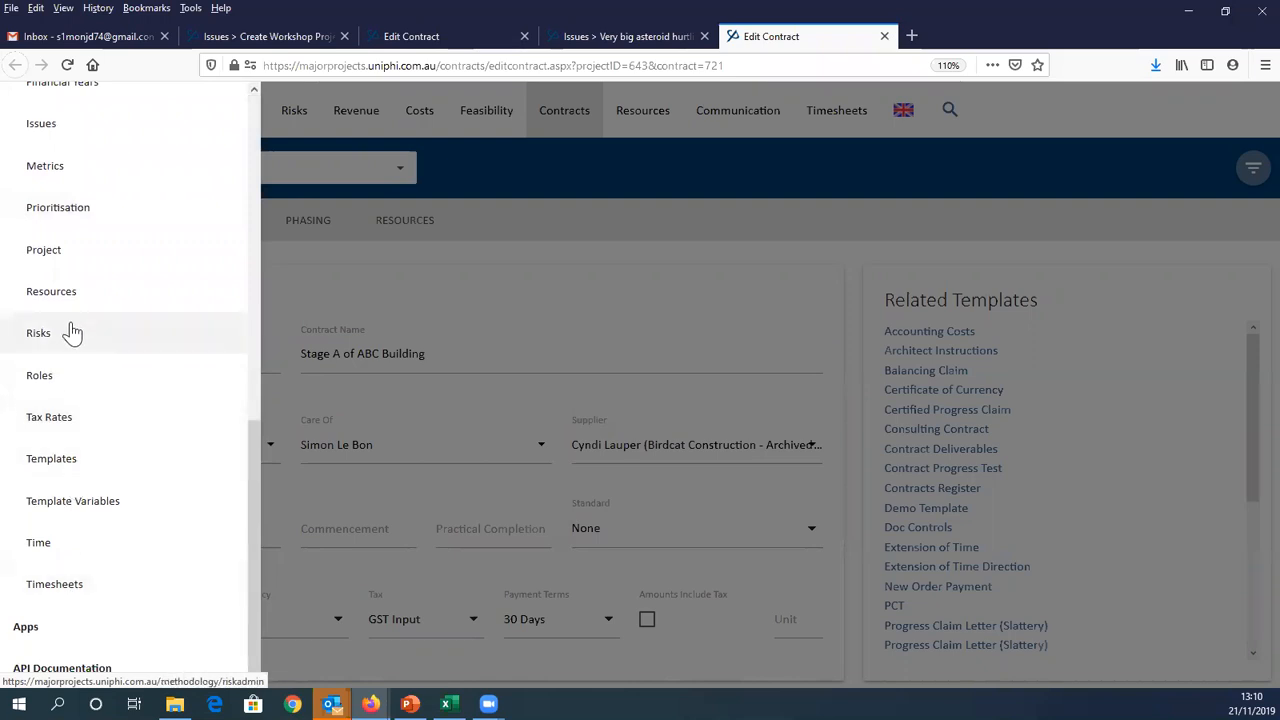
scroll(80, 300, "up", 5)
scroll(90, 240, "up", 3)
left_click(60, 228)
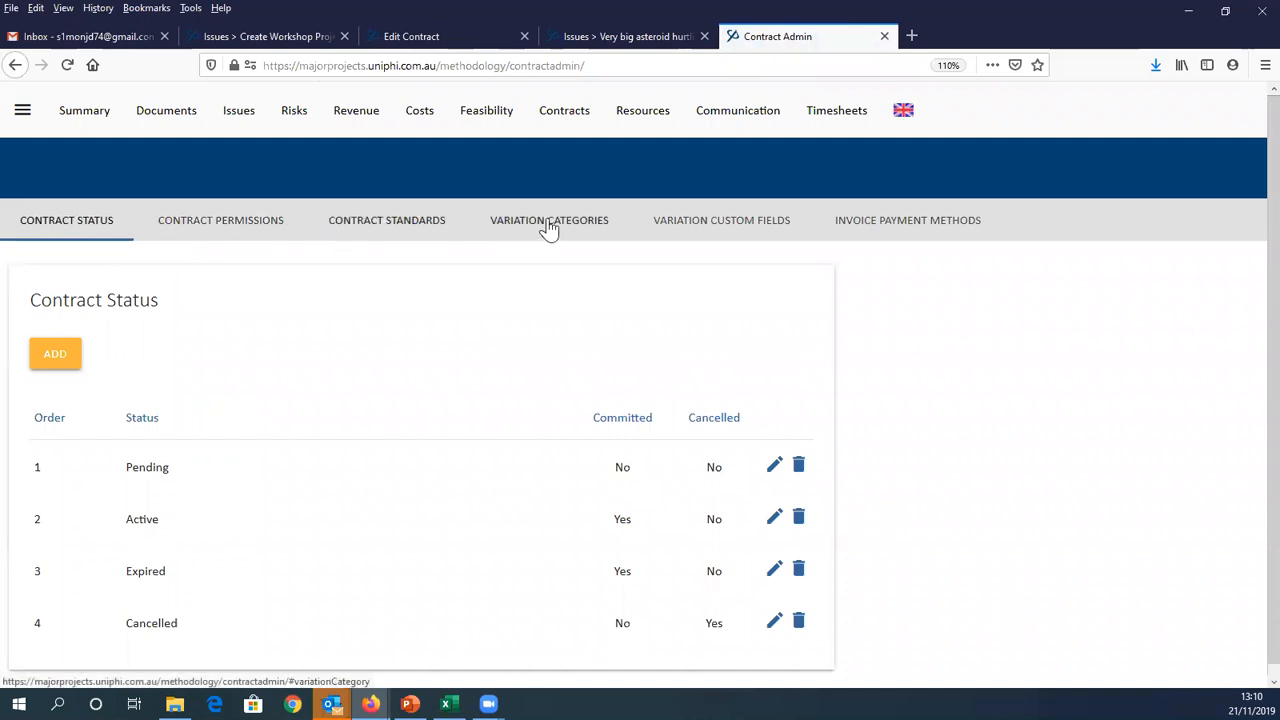
Display the variation custom fields settings and review the custom field groups
left_click(750, 234)
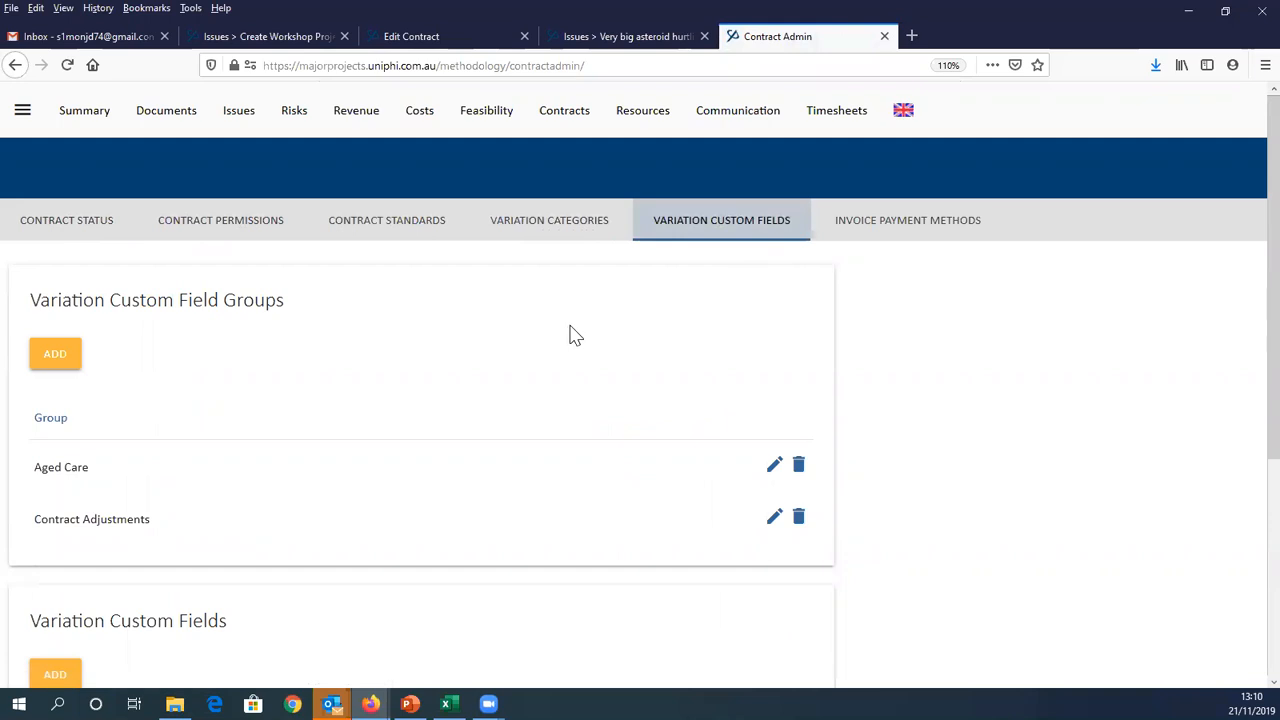
scroll(1008, 434, "down", 2)
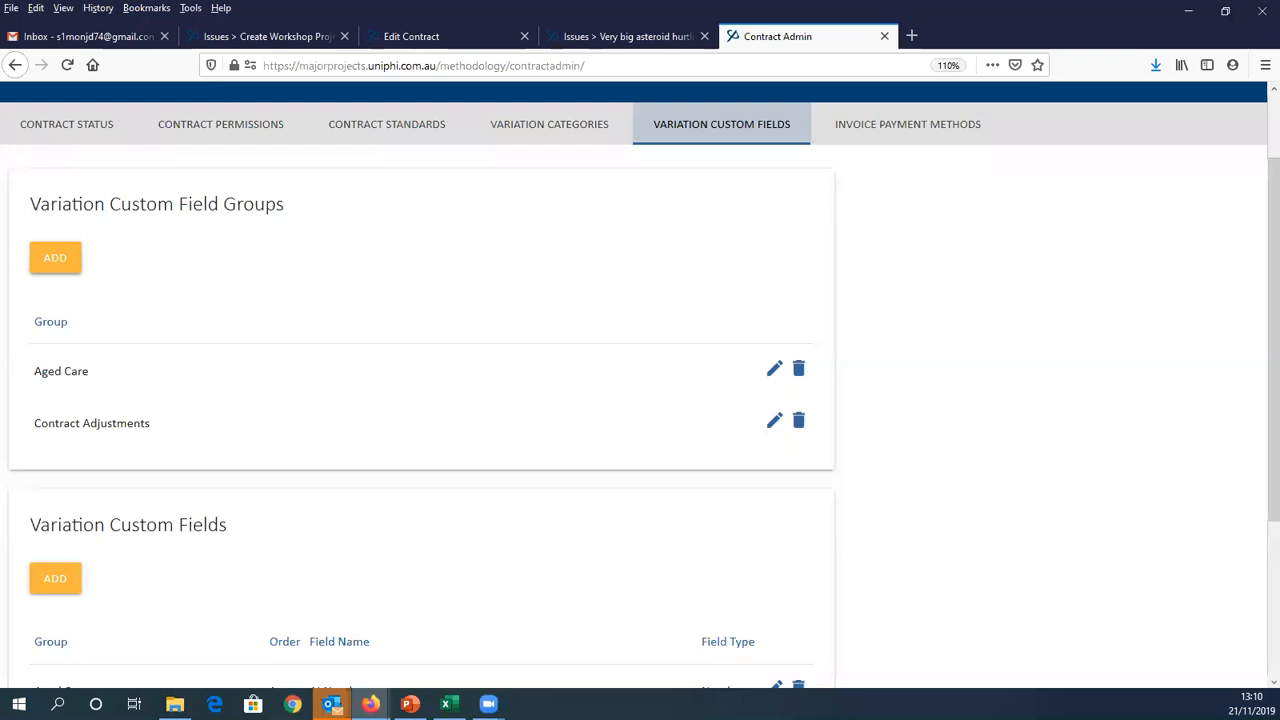
key("alt+Tab")
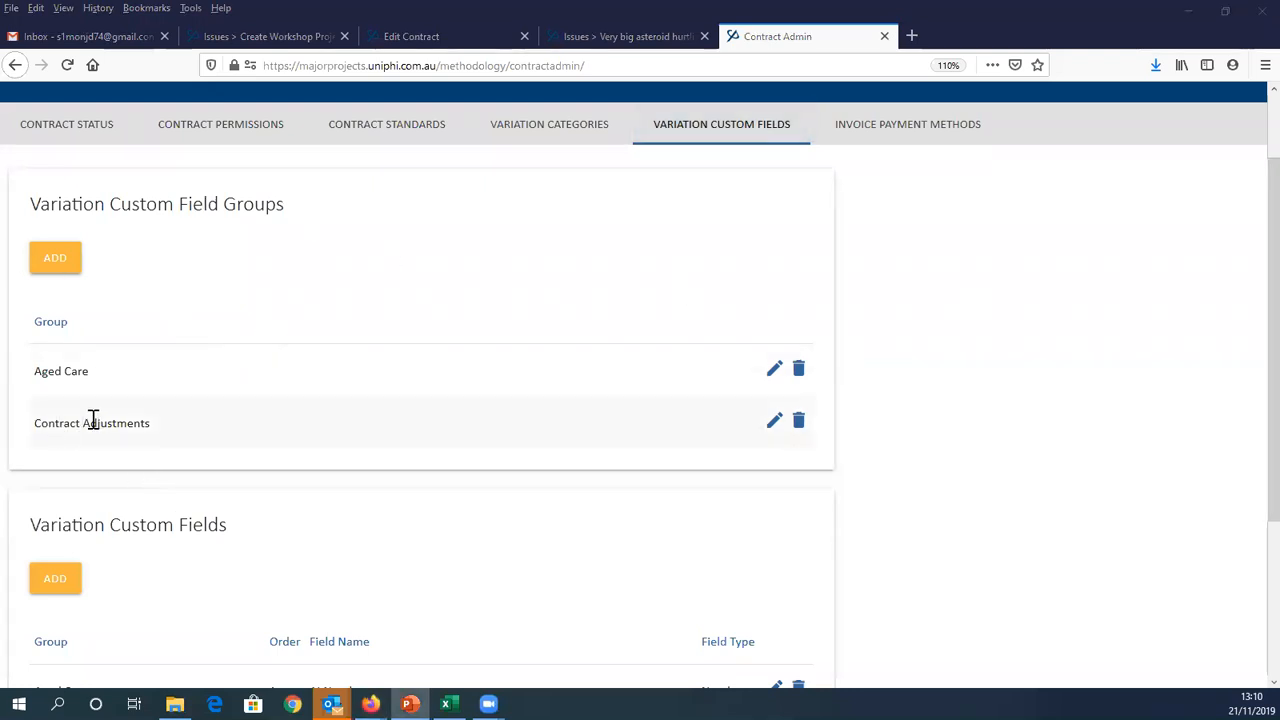
Add a variation custom field group named Solar System Bodies and save it
scroll(163, 420, "down", 3)
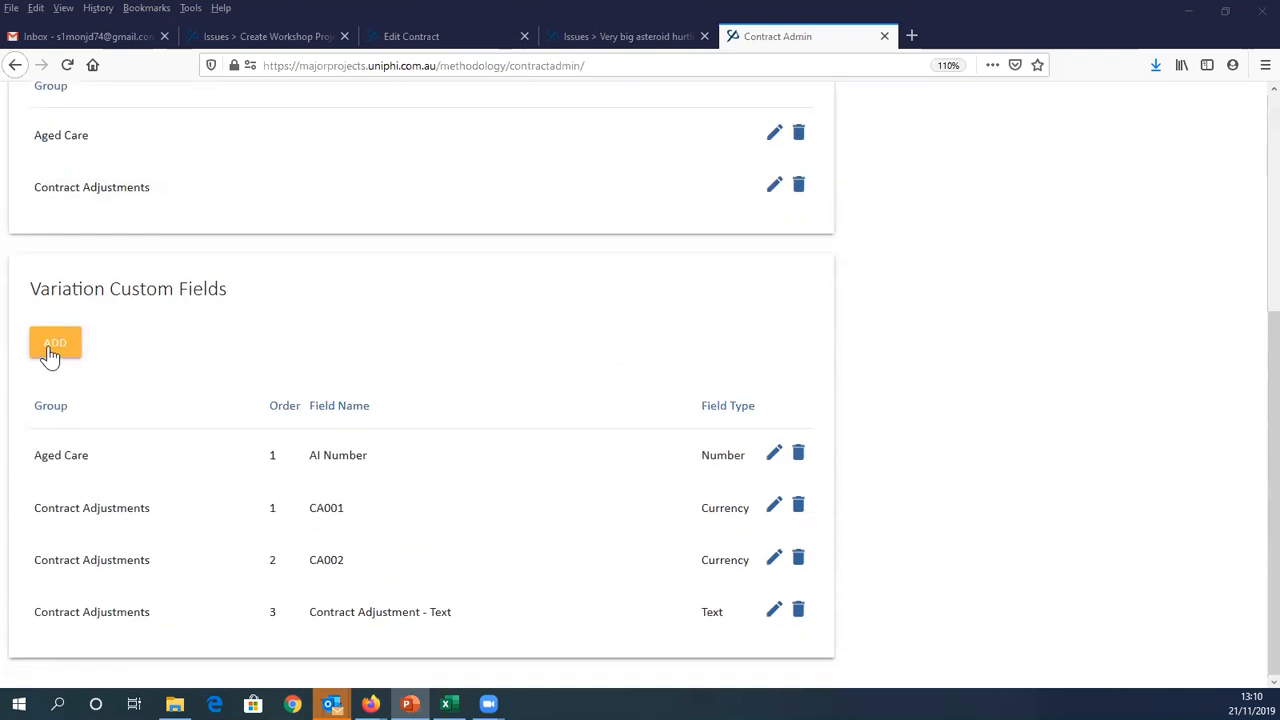
scroll(69, 160, "up", 1)
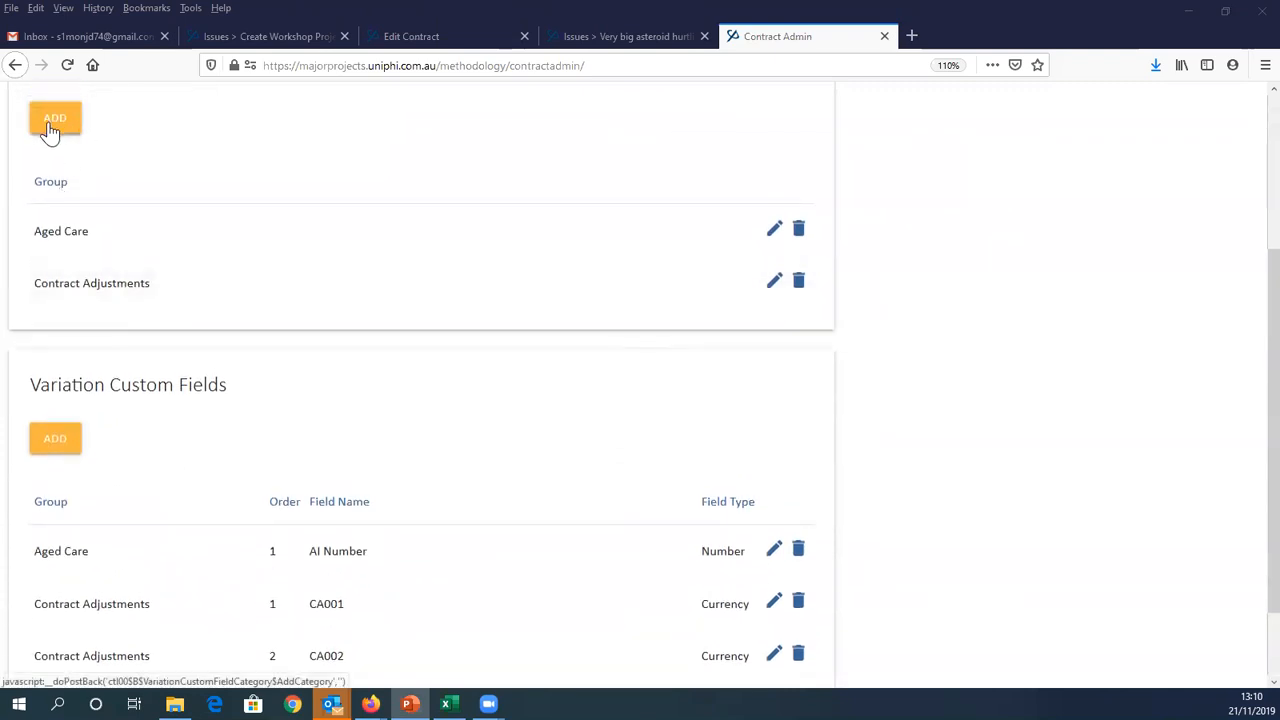
left_click(50, 125)
scroll(120, 200, "up", 2)
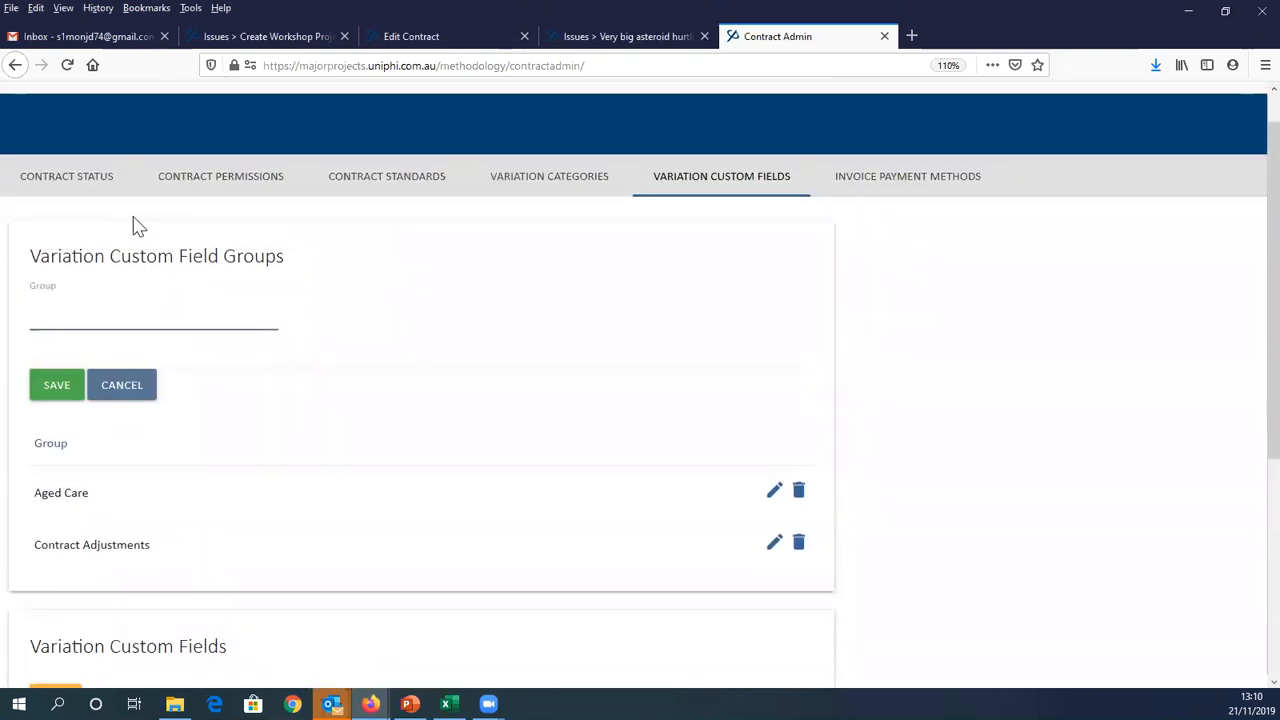
type("Solar System Bodies")
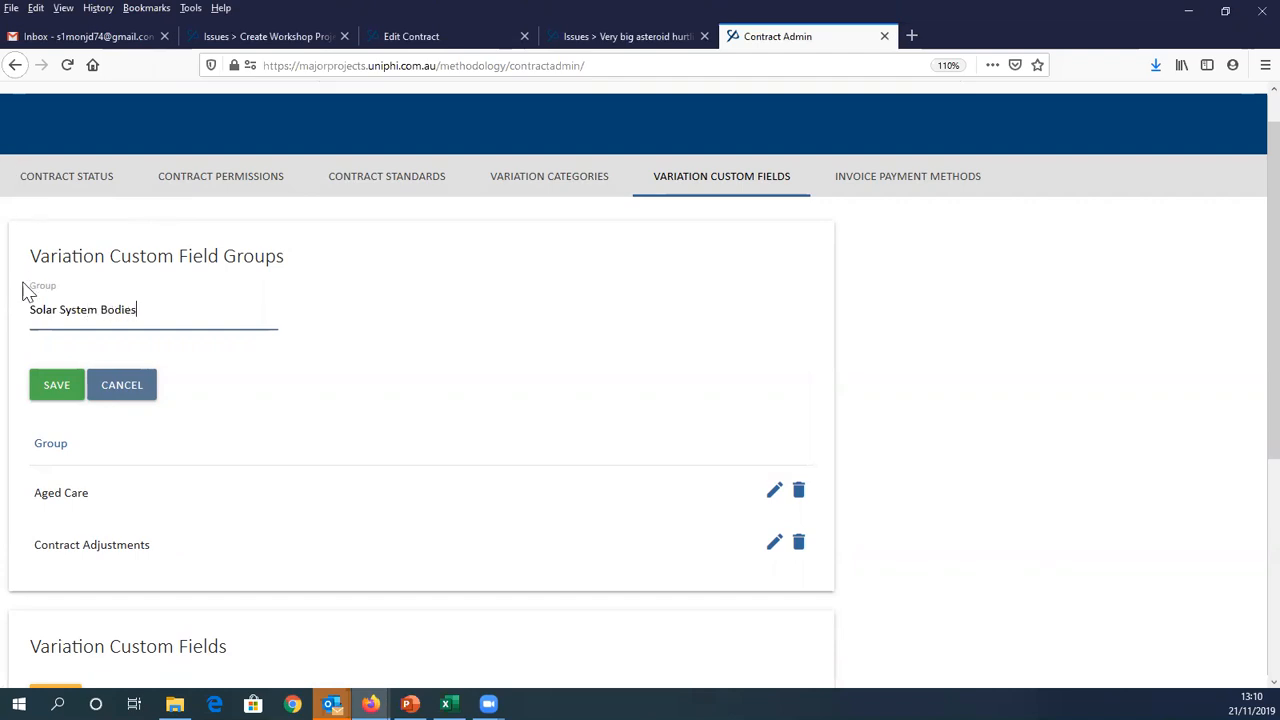
left_click(58, 392)
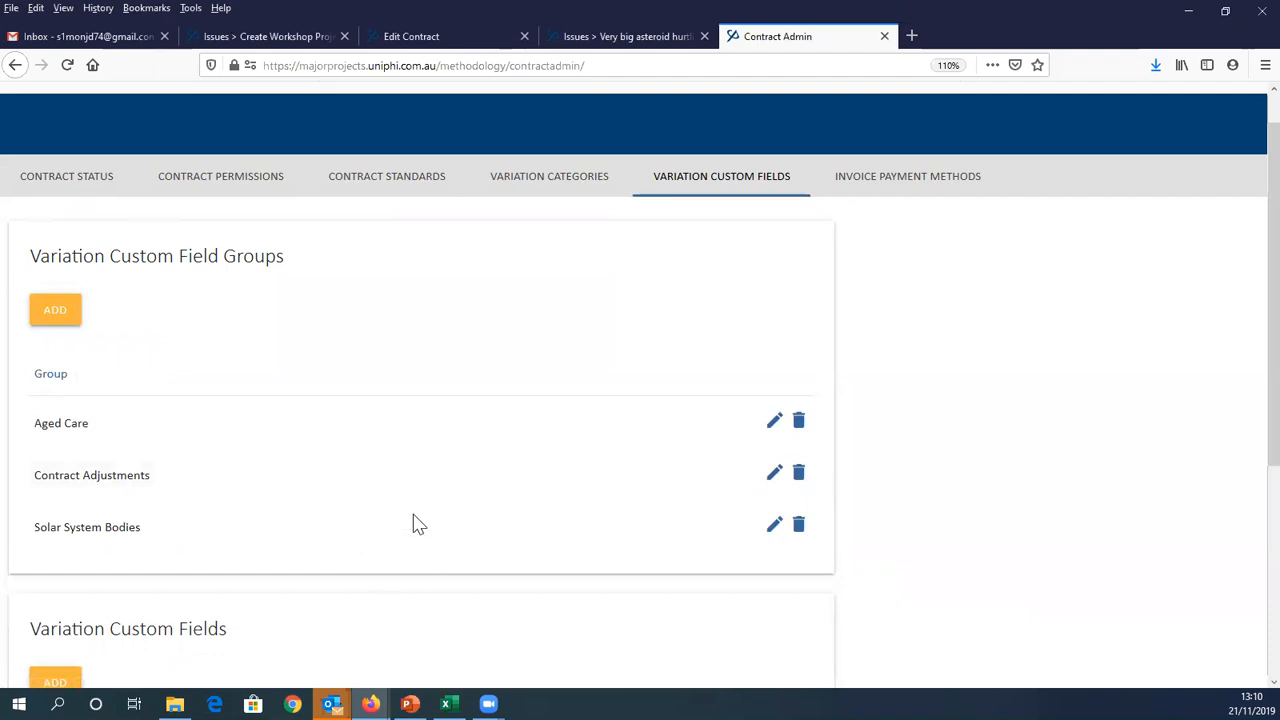
Start a new variation custom field named Saturn and assign it to the Solar System Bodies group
scroll(460, 480, "down", 5)
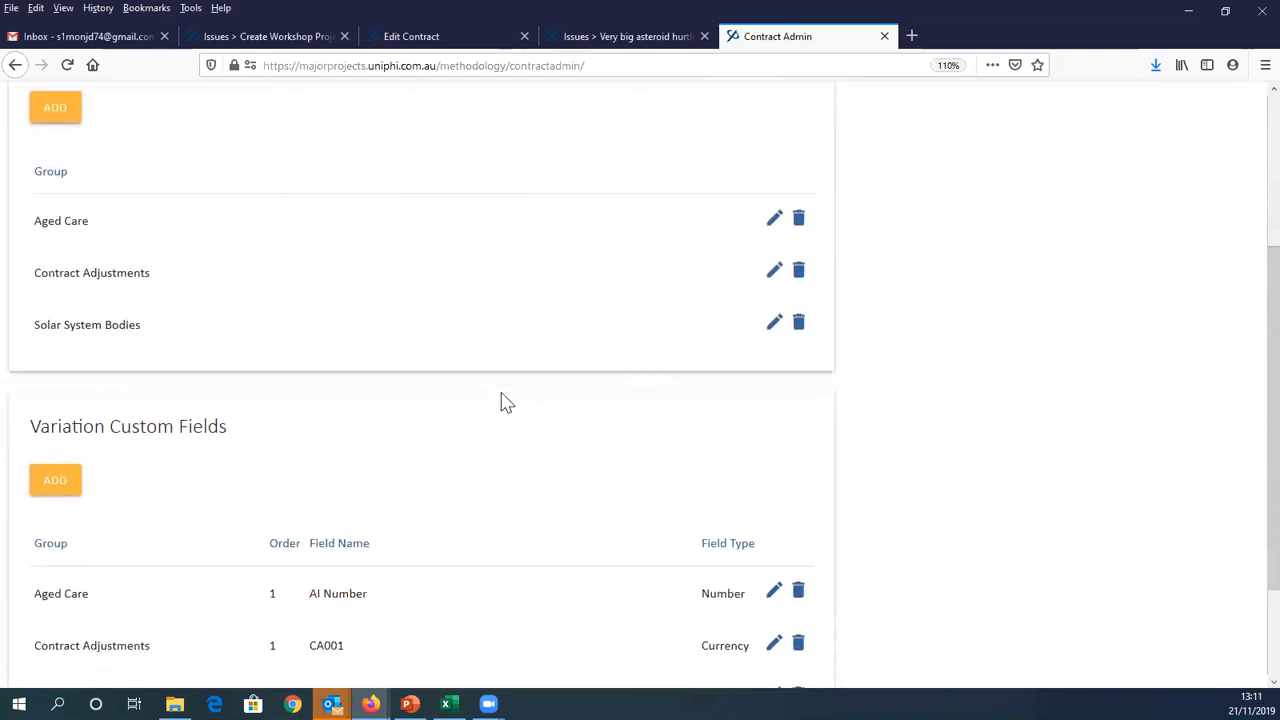
scroll(290, 580, "down", 1)
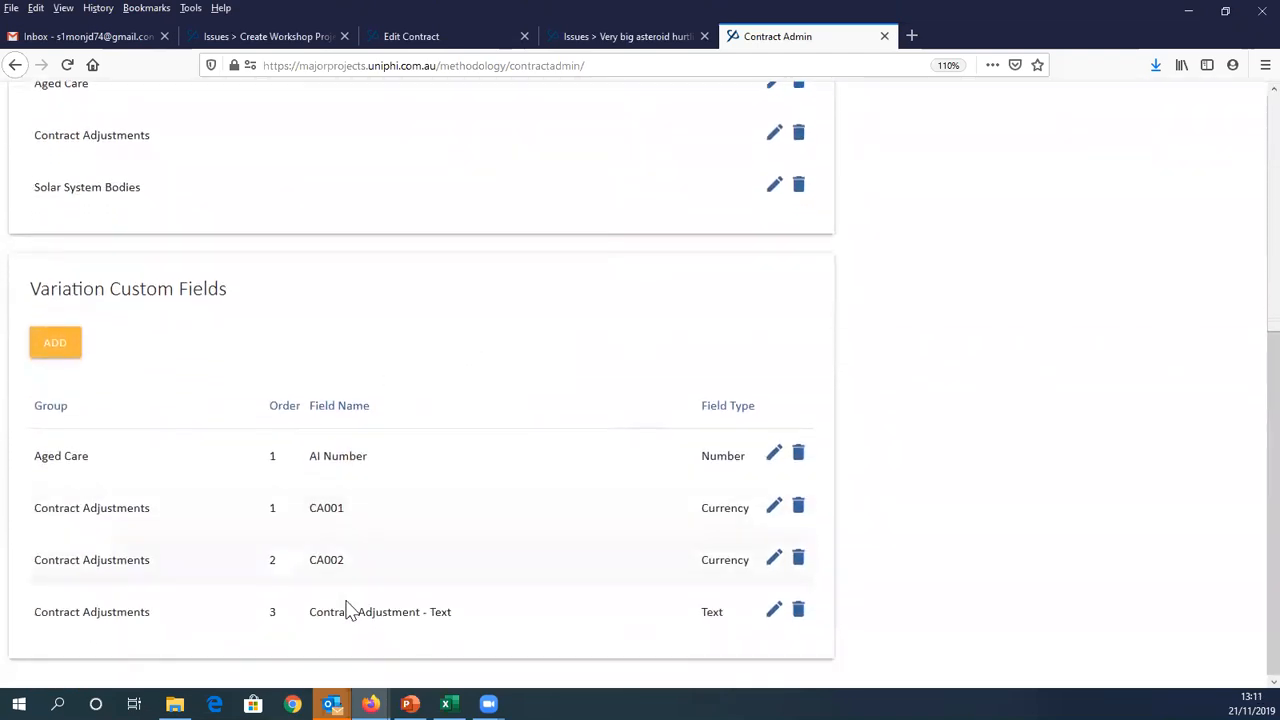
left_click(54, 354)
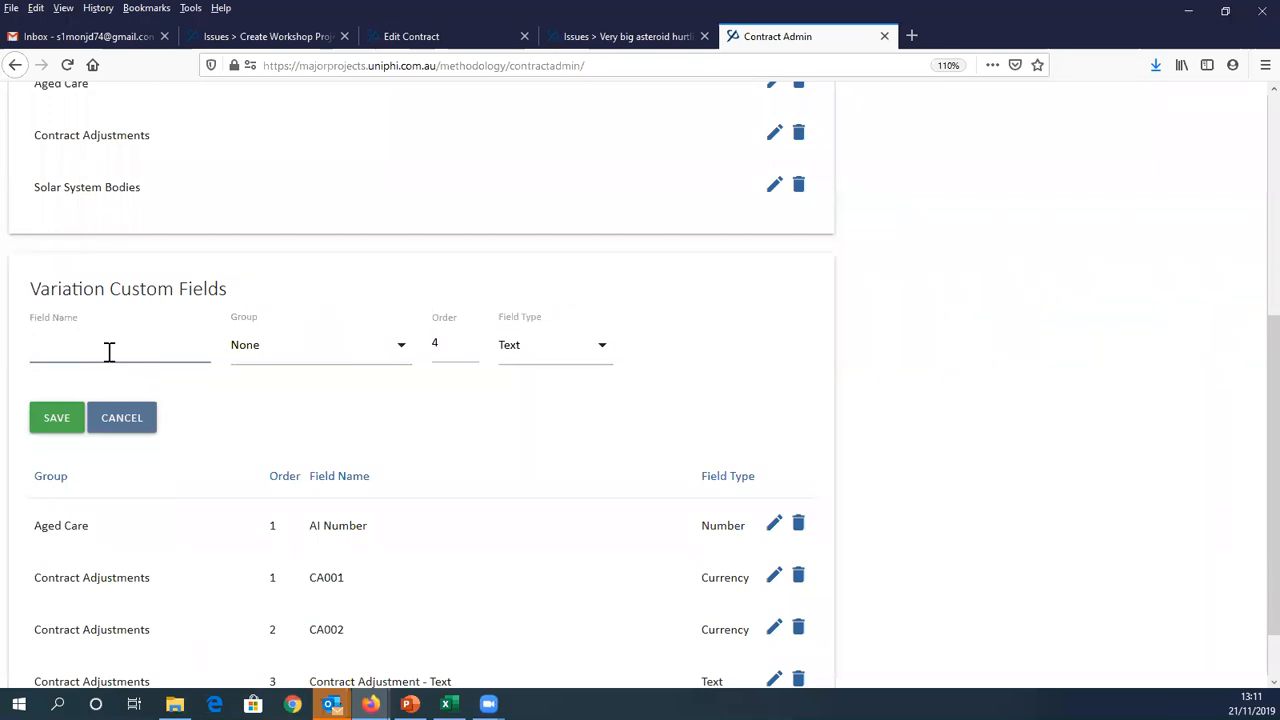
type("Saturn")
left_click(311, 354)
left_click(332, 478)
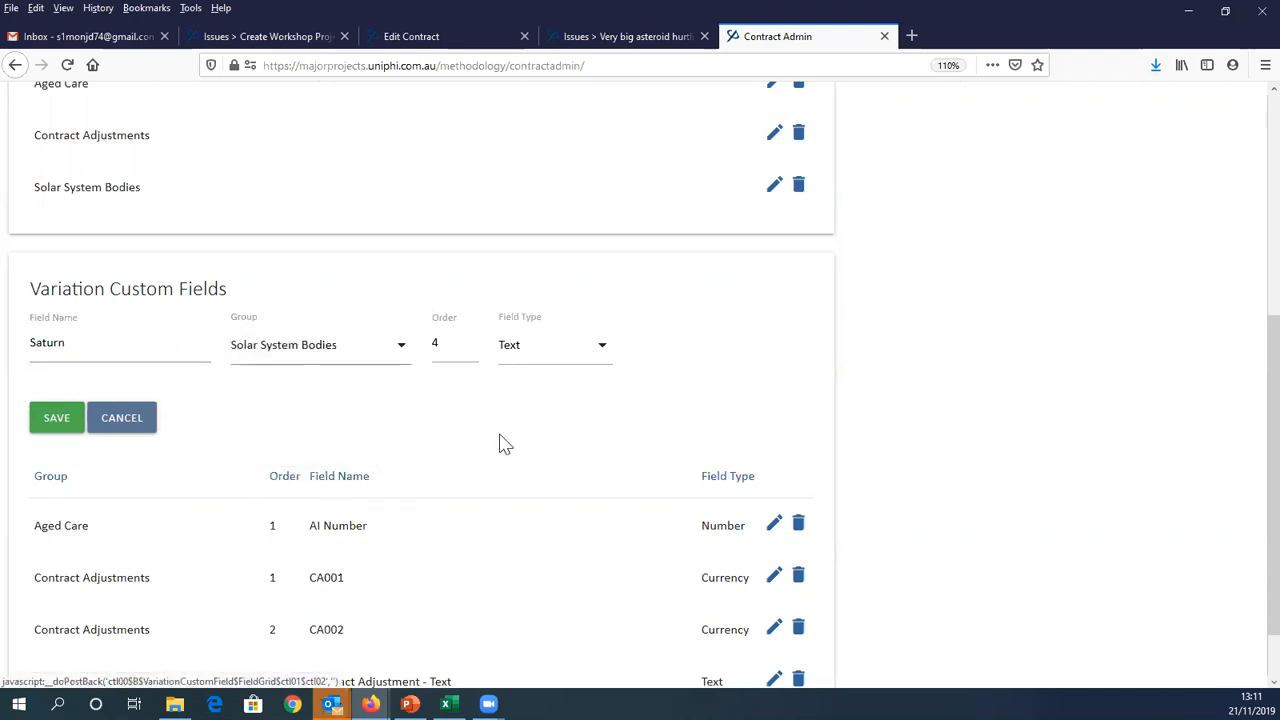
Set the Saturn field's type to List with the Earthworks custom list and save the field
left_click(527, 350)
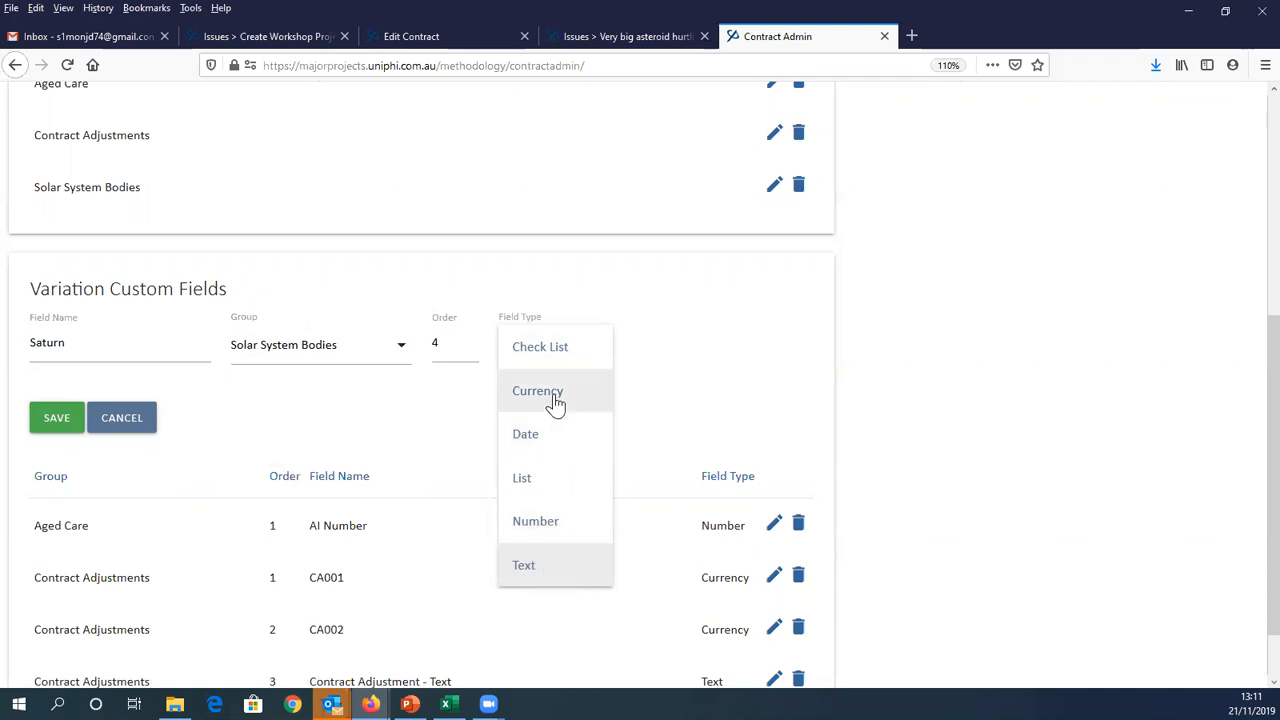
left_click(558, 480)
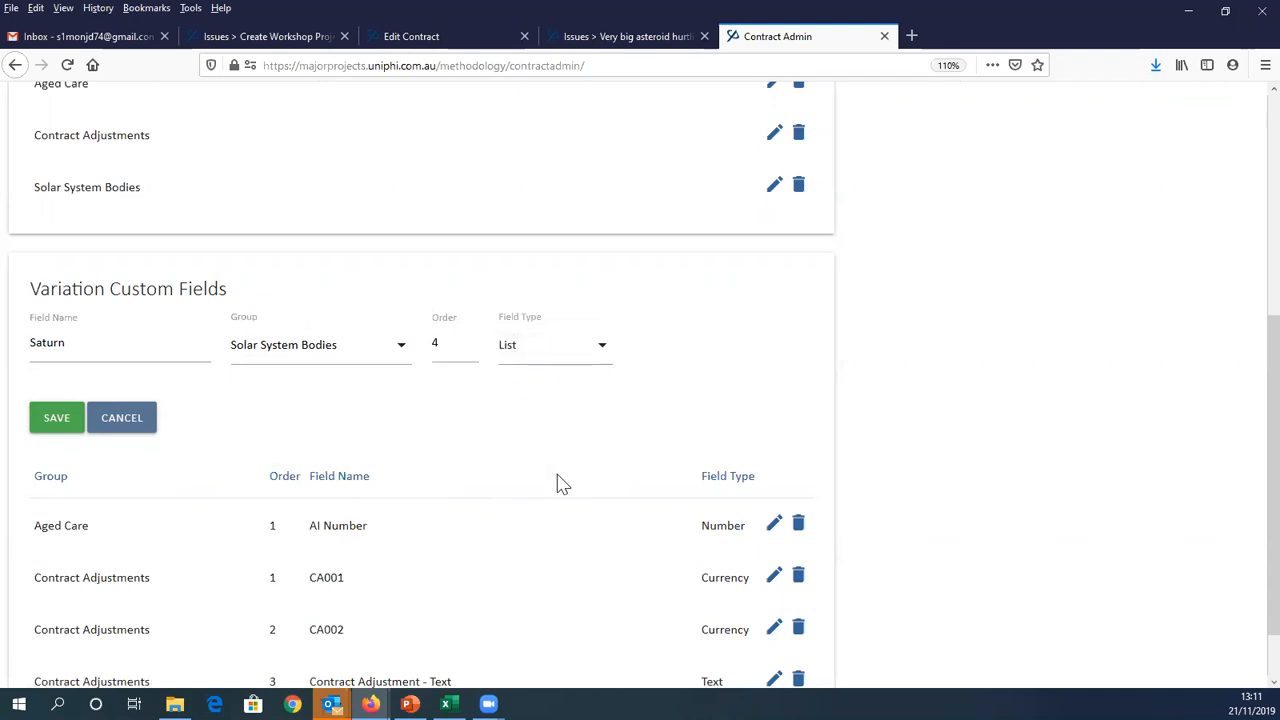
left_click(724, 362)
left_click_drag(806, 377, 808, 466)
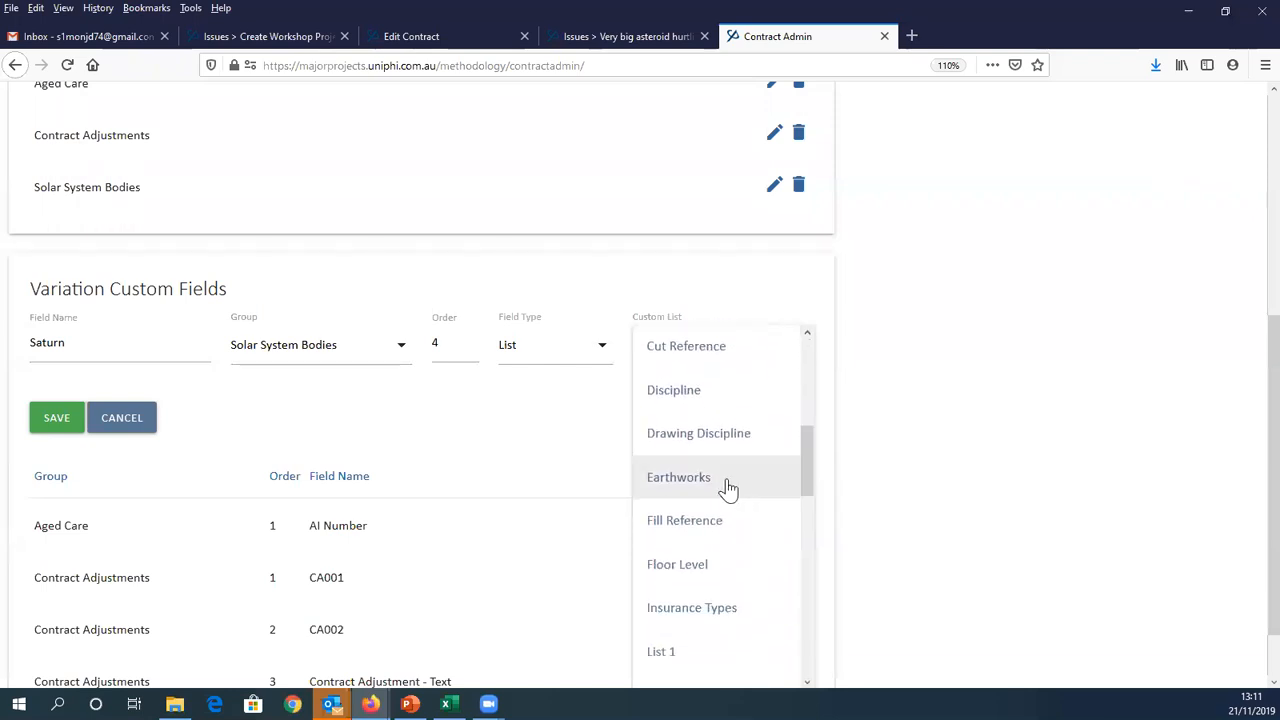
left_click(729, 489)
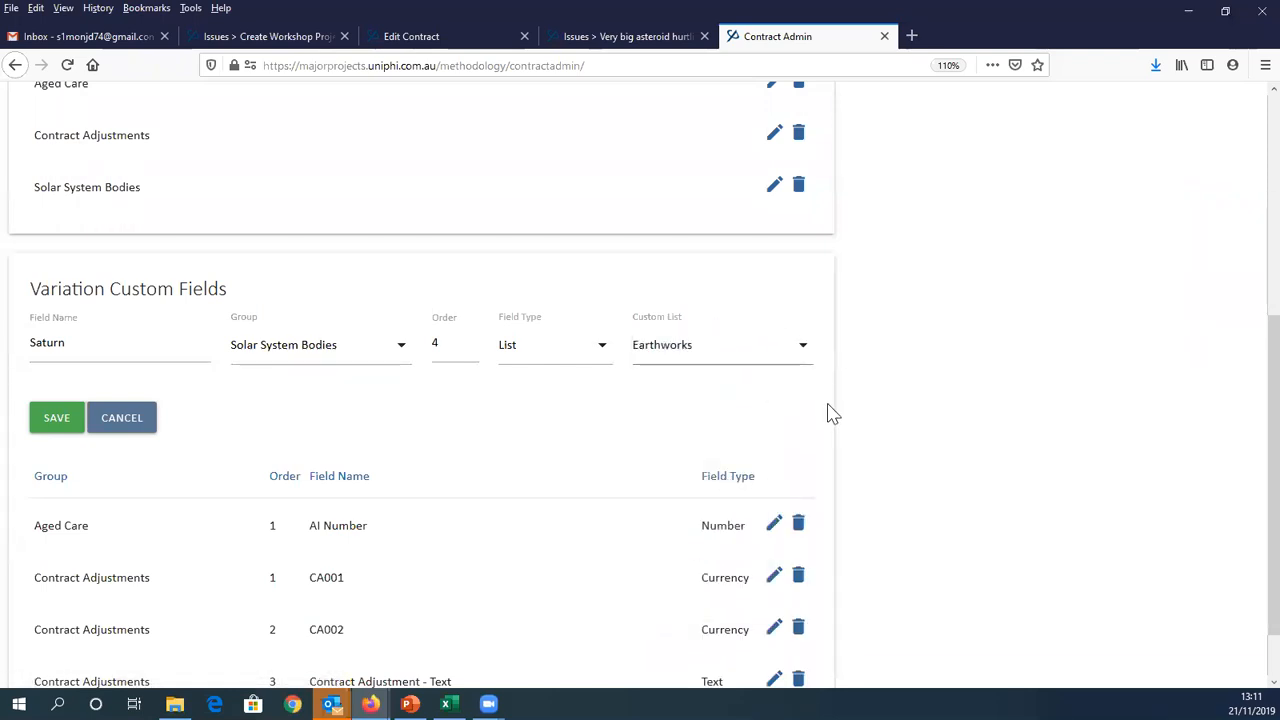
left_click(55, 420)
scroll(648, 545, "down", 1)
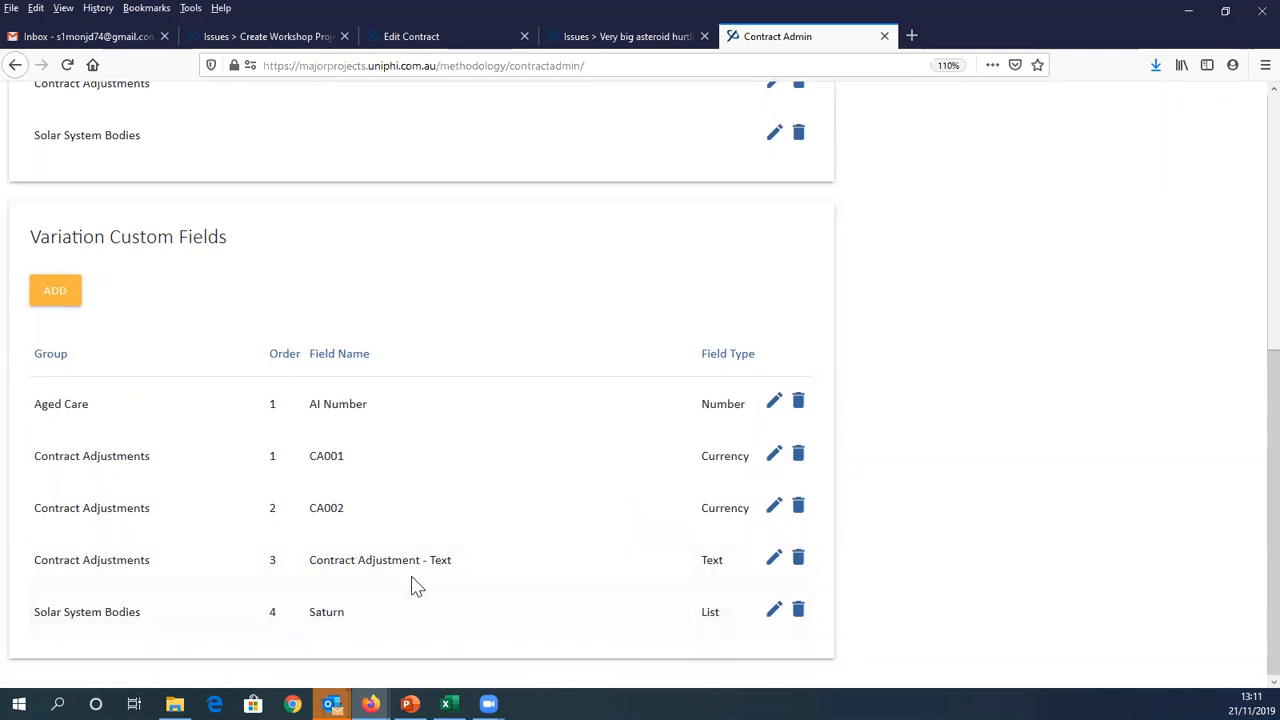
Follow the asteroid issue's related Asteroid impact variation to its contract and show the contract variations in the Custom Fields view
scroll(420, 590, "up", 5)
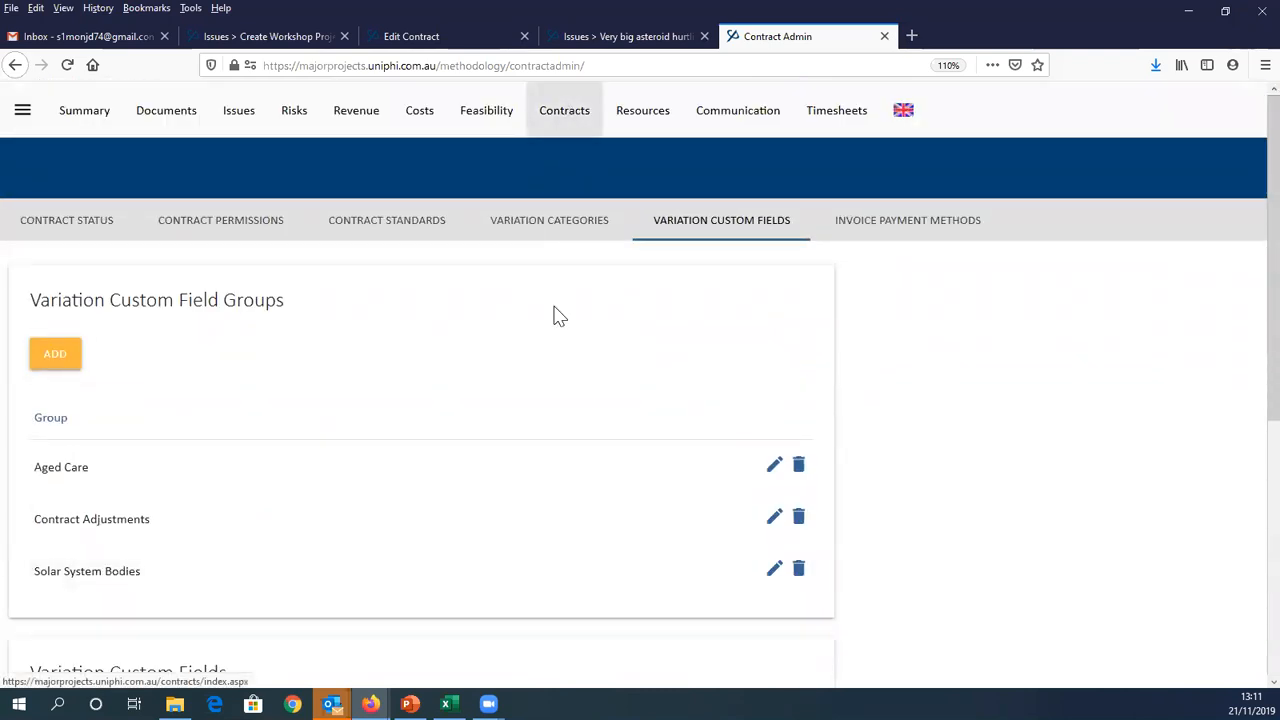
middle_click(567, 118)
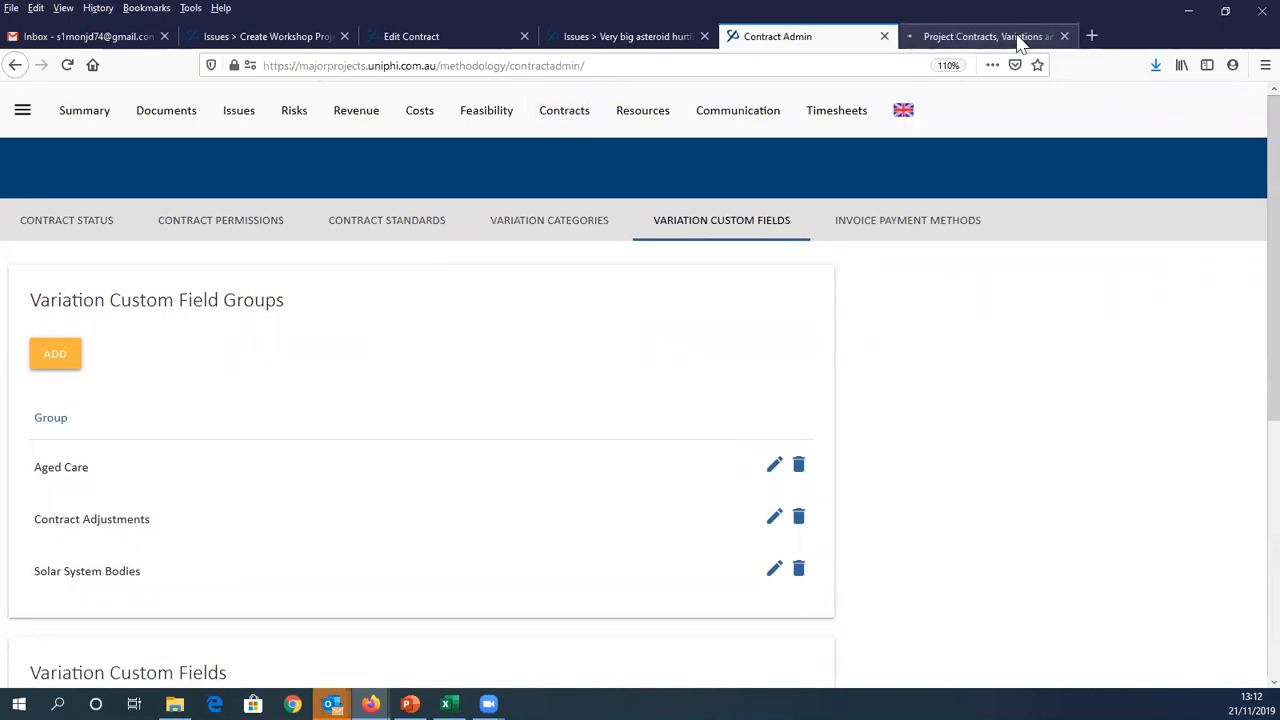
left_click(1015, 38)
left_click(605, 37)
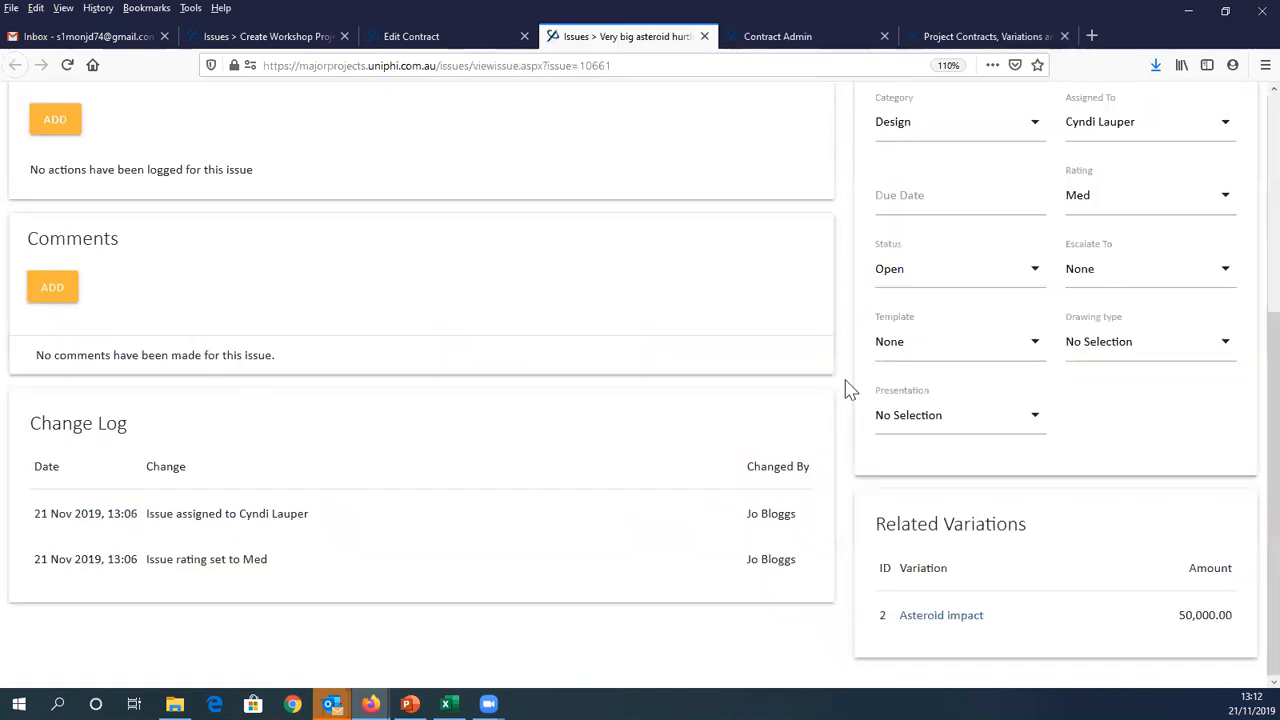
left_click(942, 618)
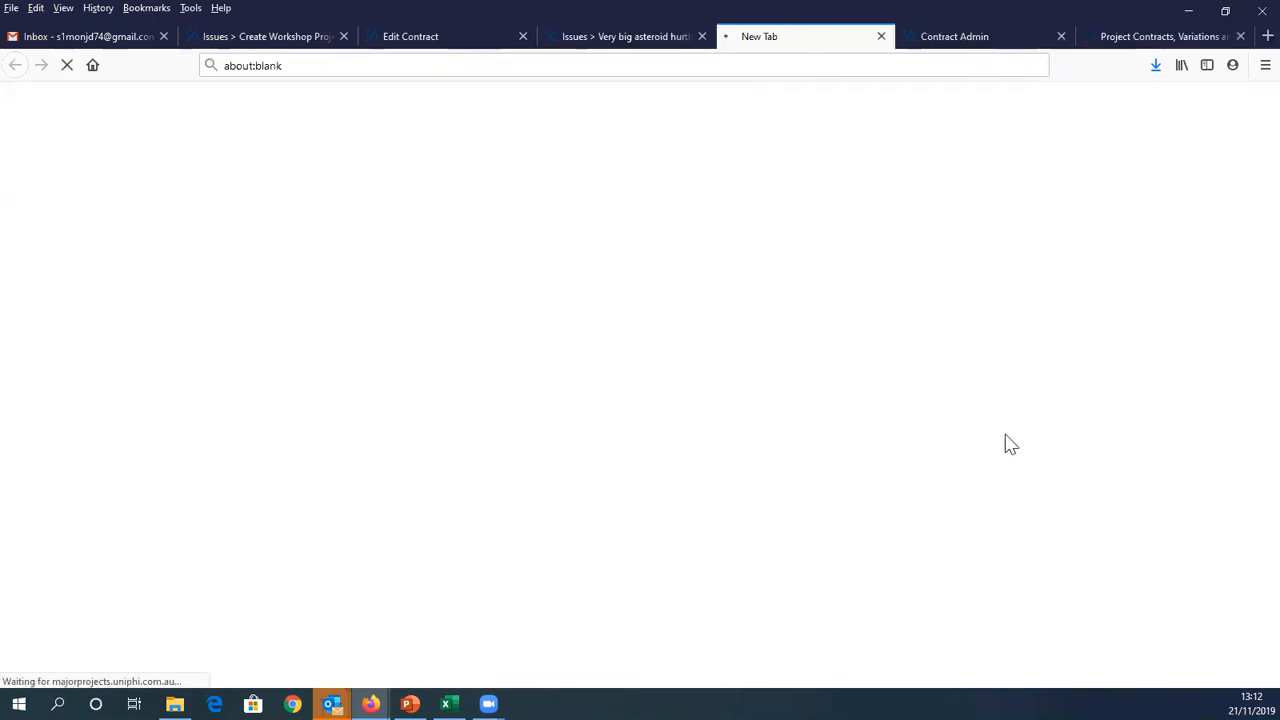
scroll(594, 423, "down", 3)
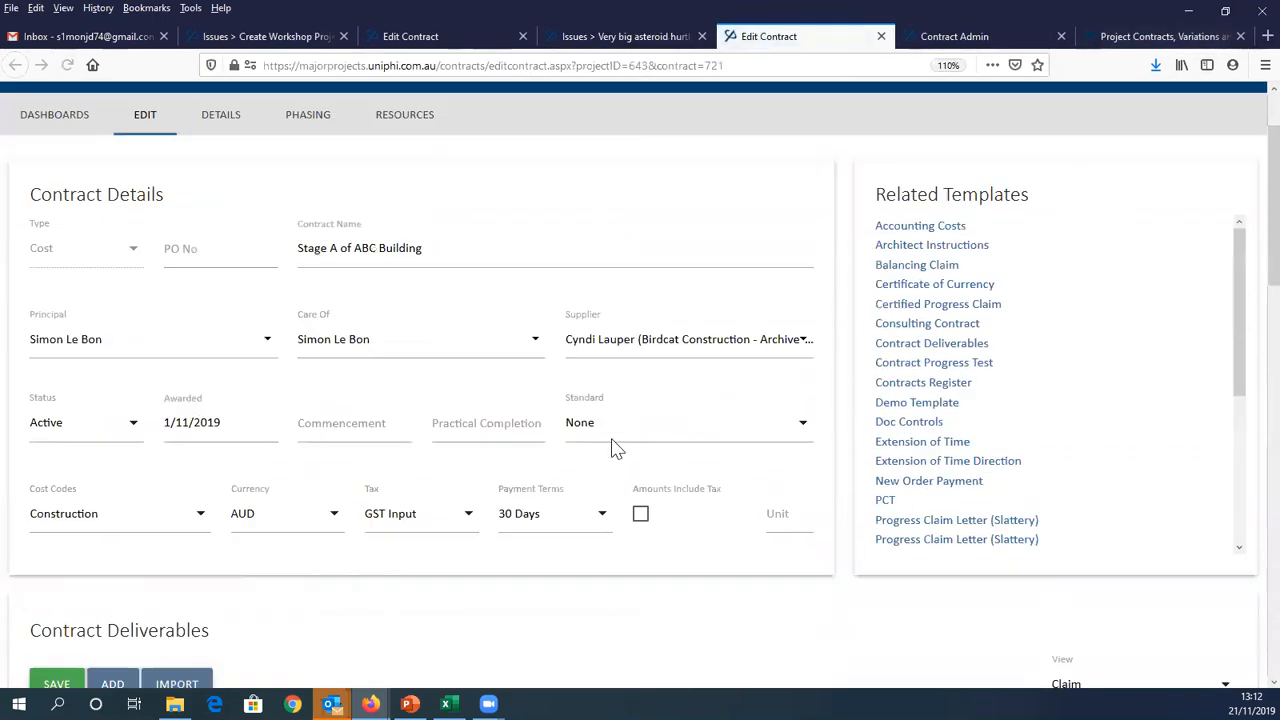
scroll(600, 452, "down", 6)
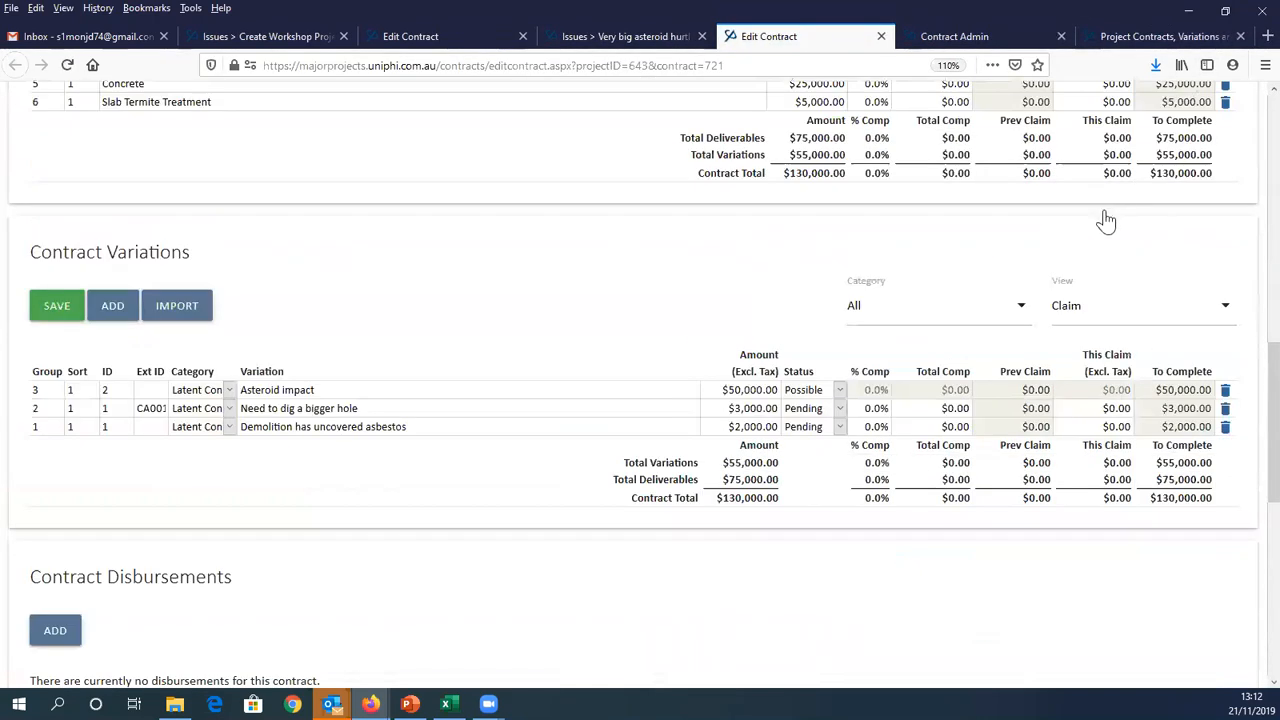
left_click(1108, 222)
left_click(1115, 475)
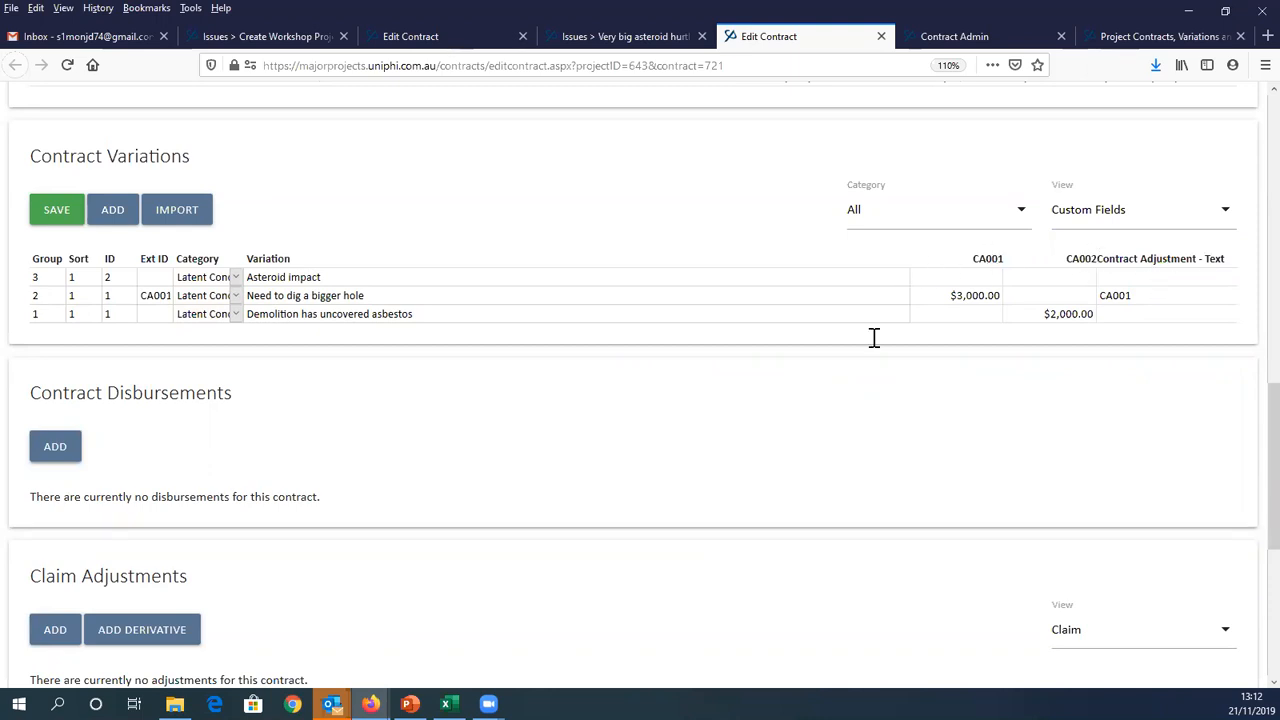
Go back through the contract's details to the ABC Building contracts dashboard and view the contract progress
scroll(880, 337, "up", 5)
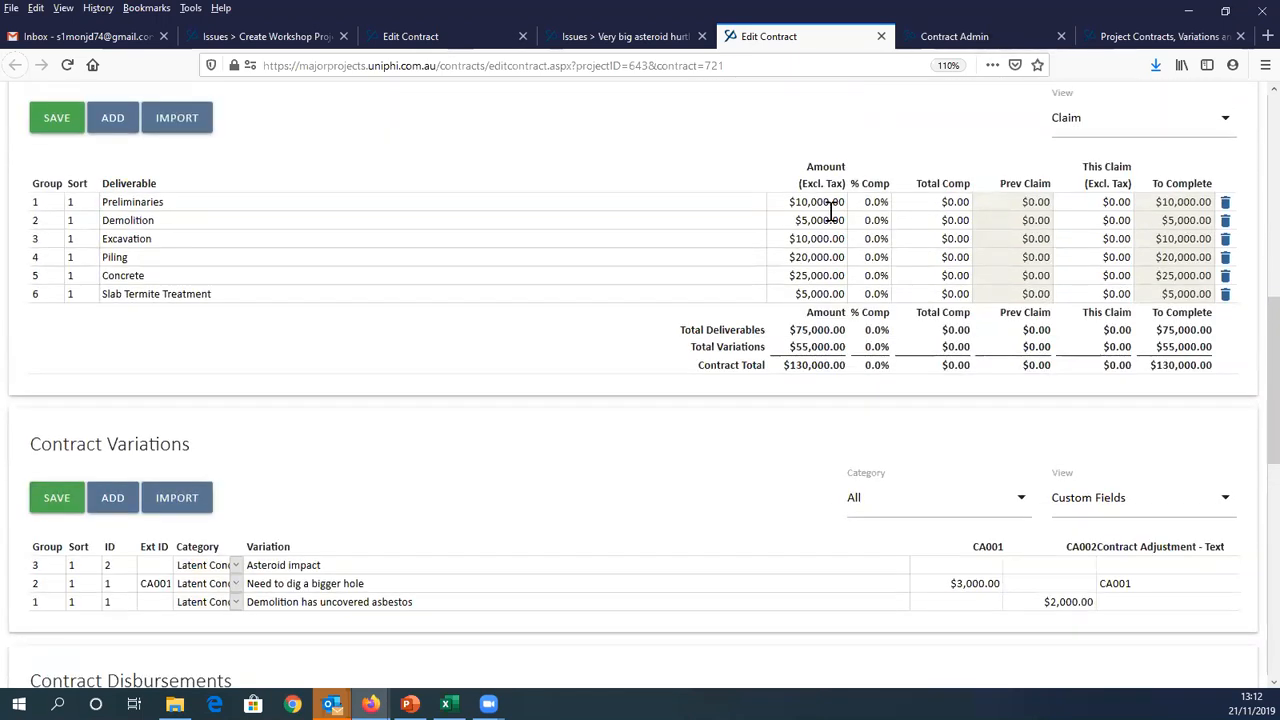
scroll(489, 306, "up", 12)
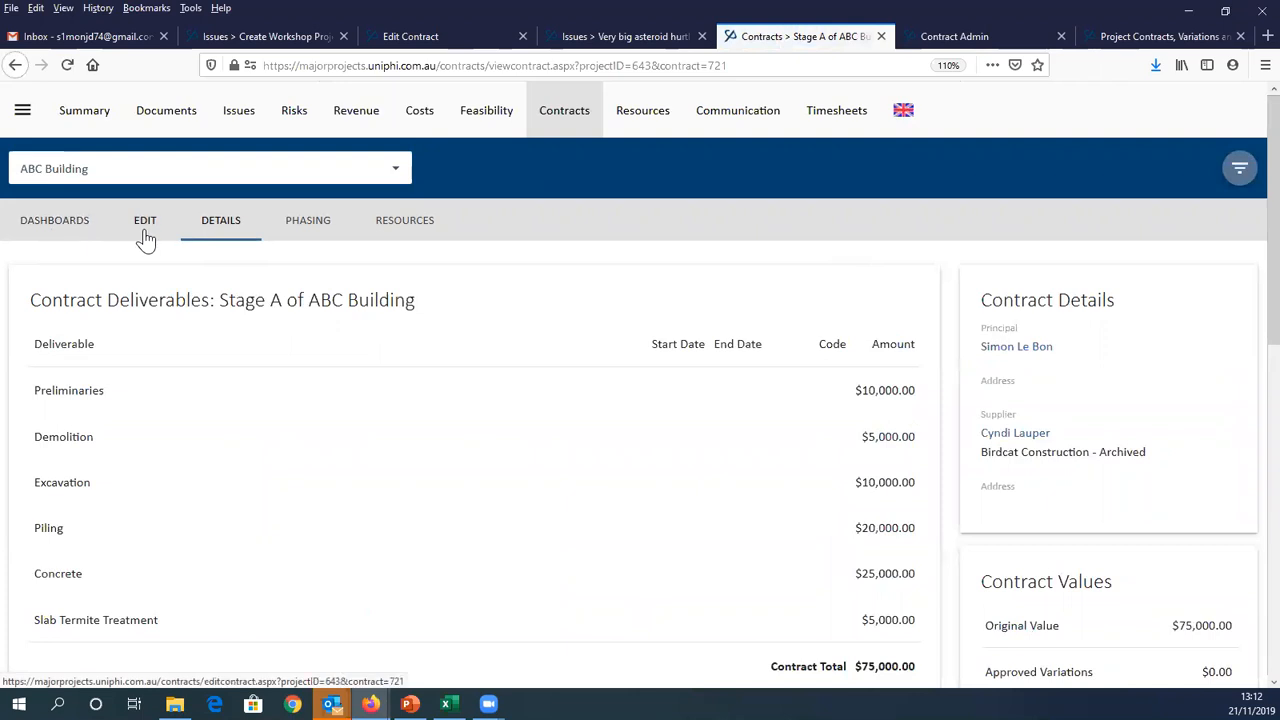
left_click(66, 230)
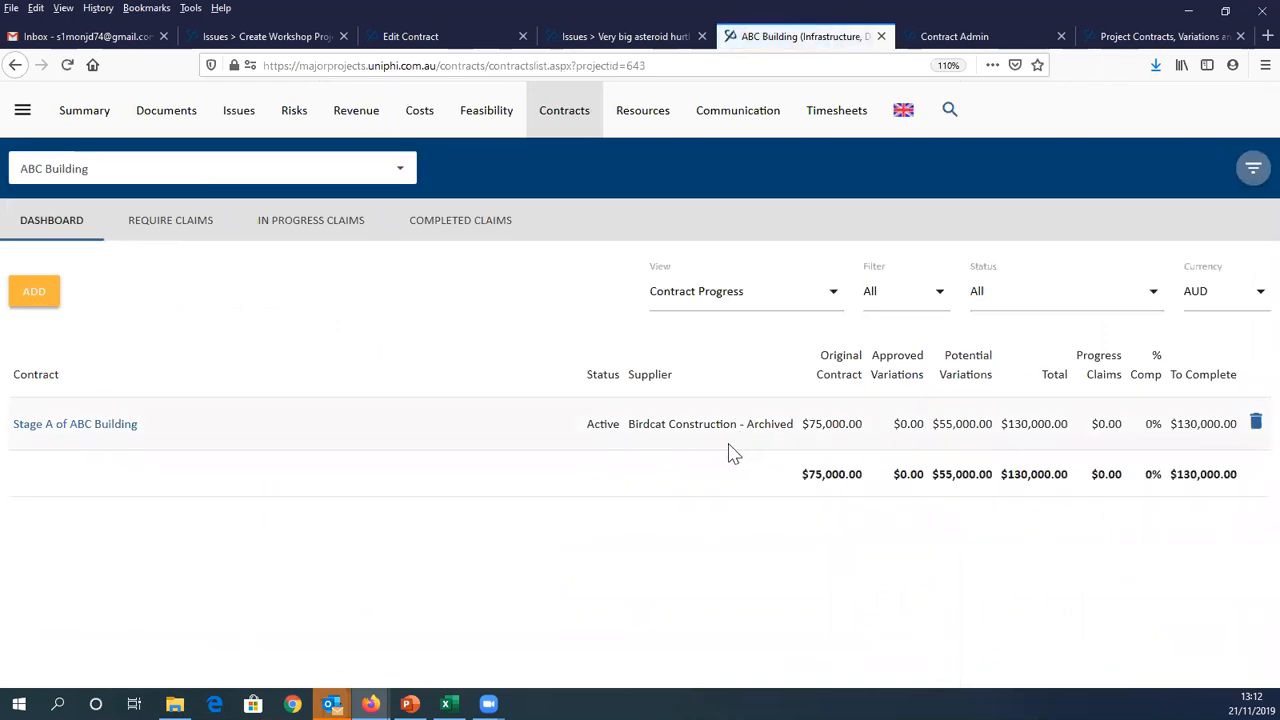
Open the Stage A of ABC Building contract for editing and review its deliverables and variations
left_click(82, 424)
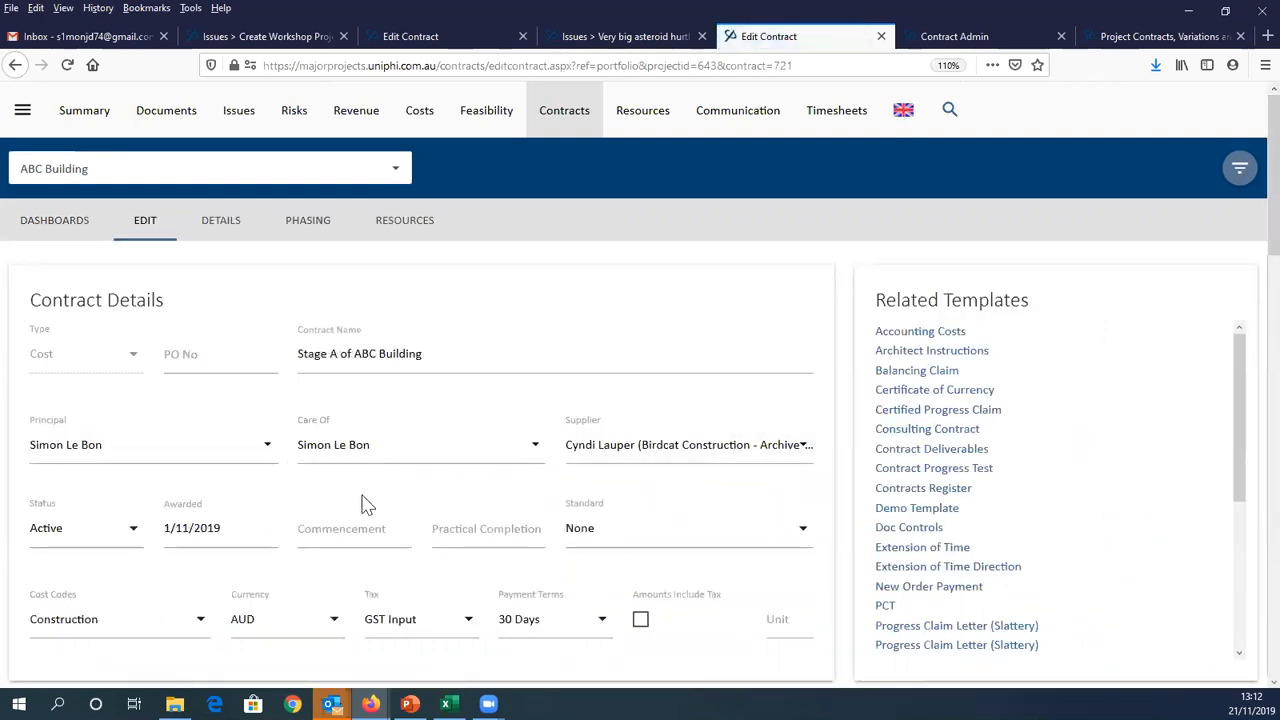
scroll(452, 488, "down", 5)
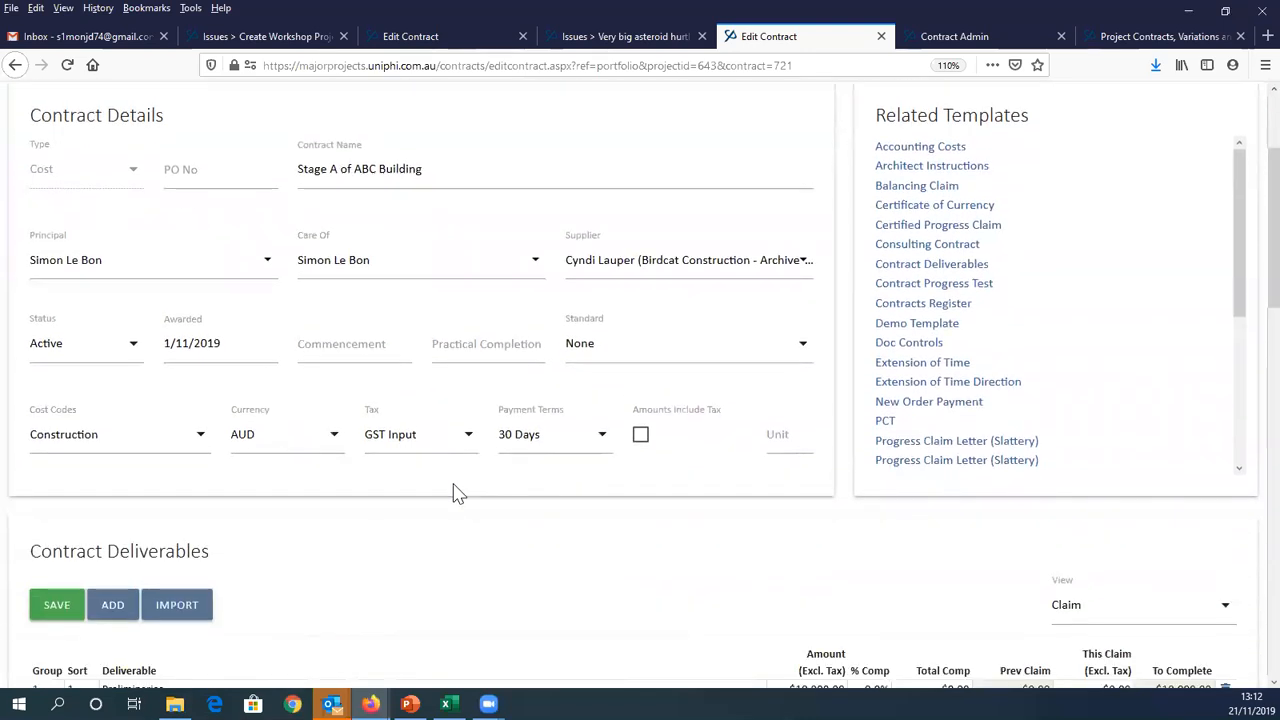
scroll(455, 490, "down", 2)
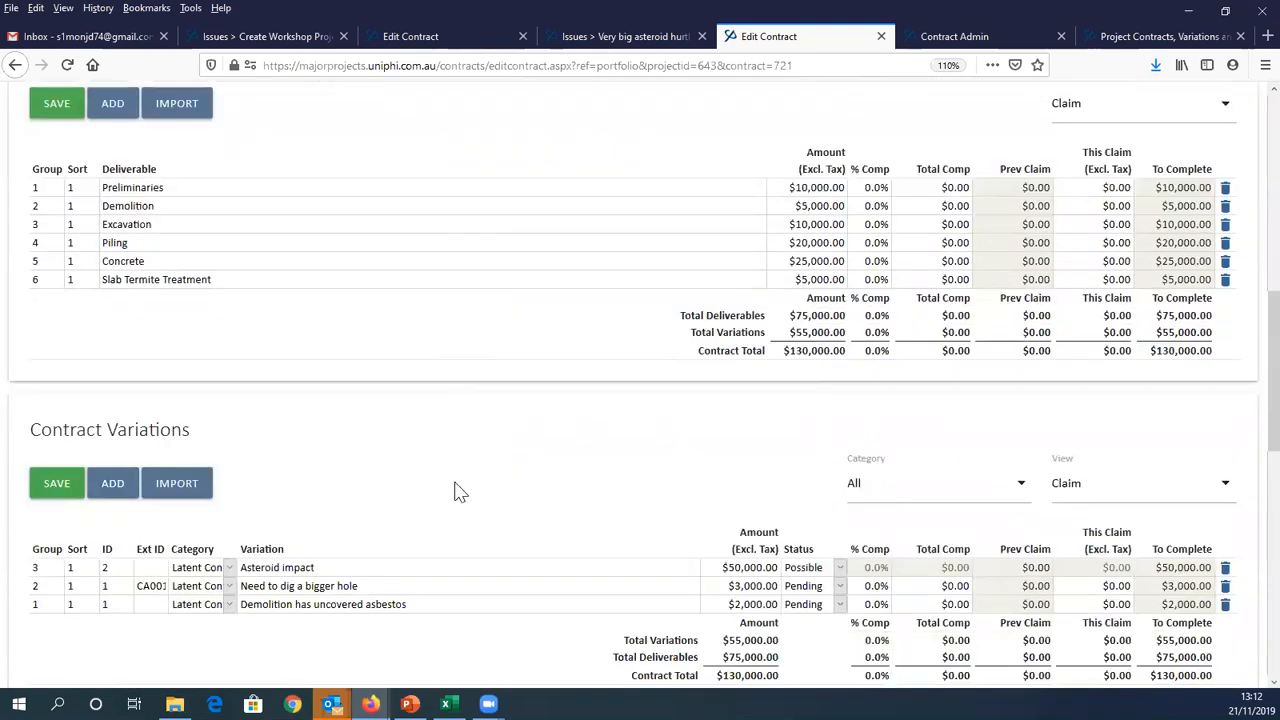
scroll(456, 488, "down", 9)
scroll(460, 487, "up", 8)
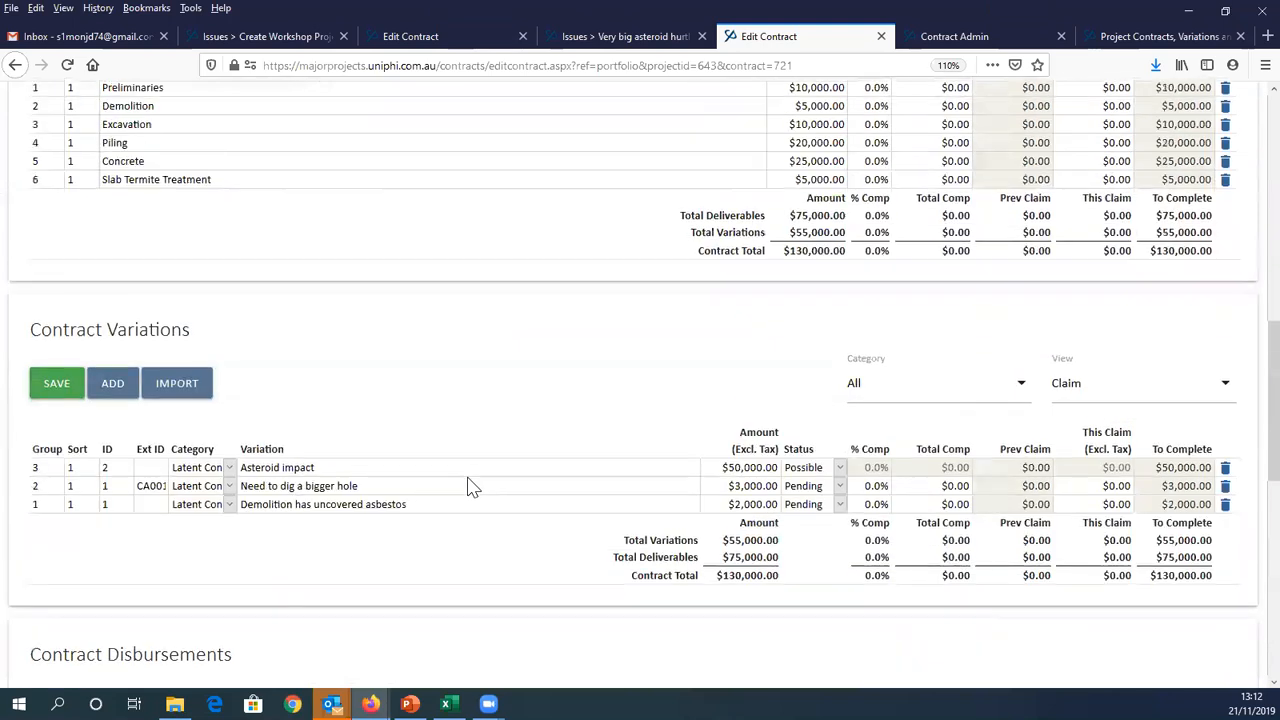
scroll(480, 480, "up", 9)
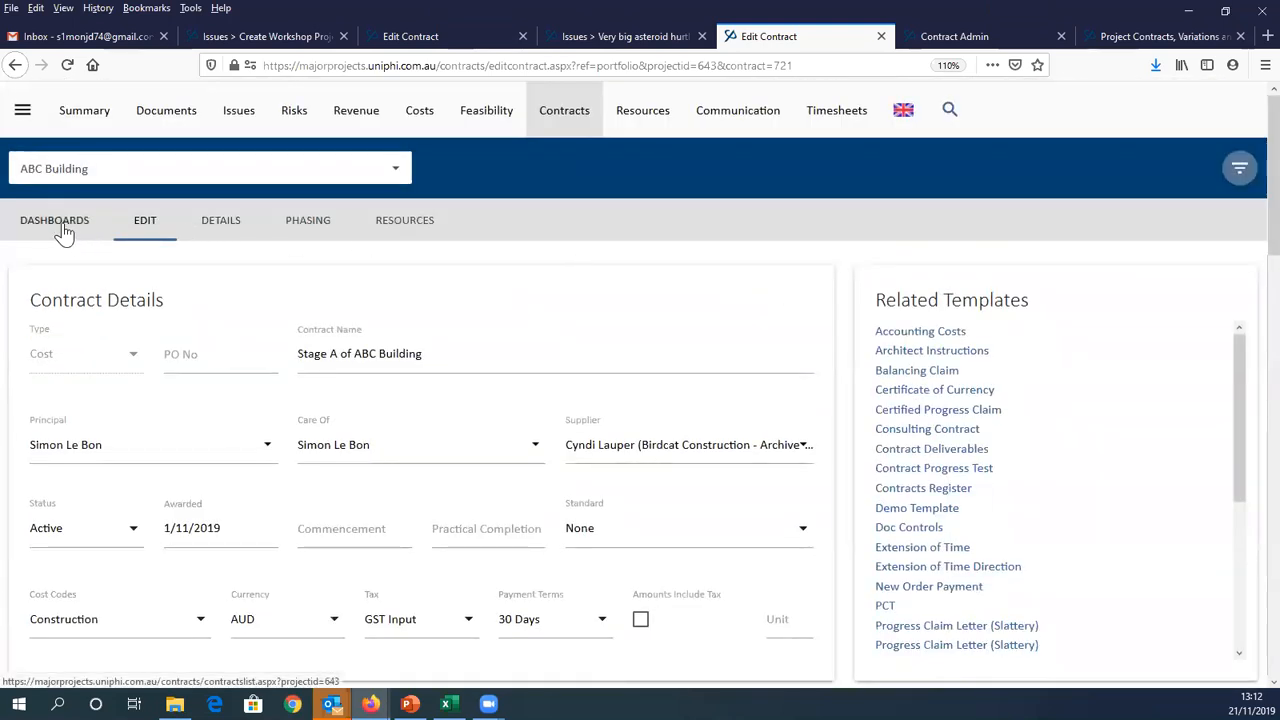
Show the contract's details and examine its deliverables, contract values and variation register
left_click(222, 222)
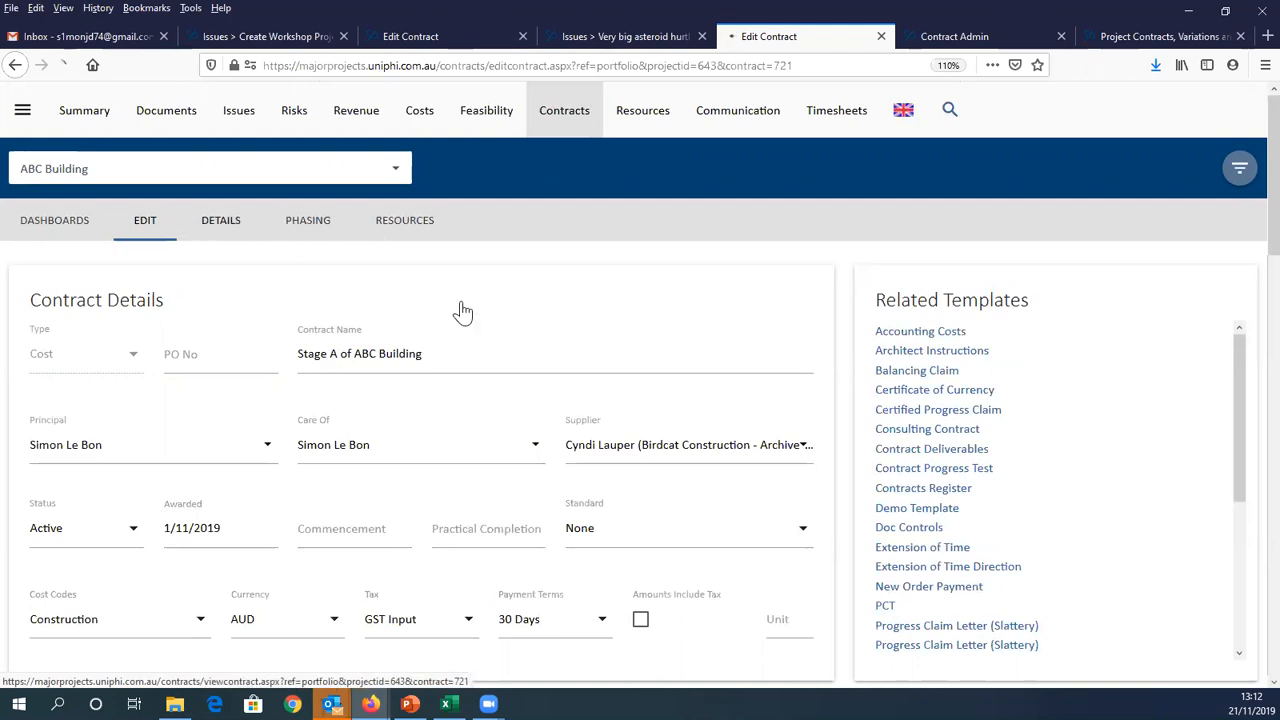
scroll(1020, 518, "down", 2)
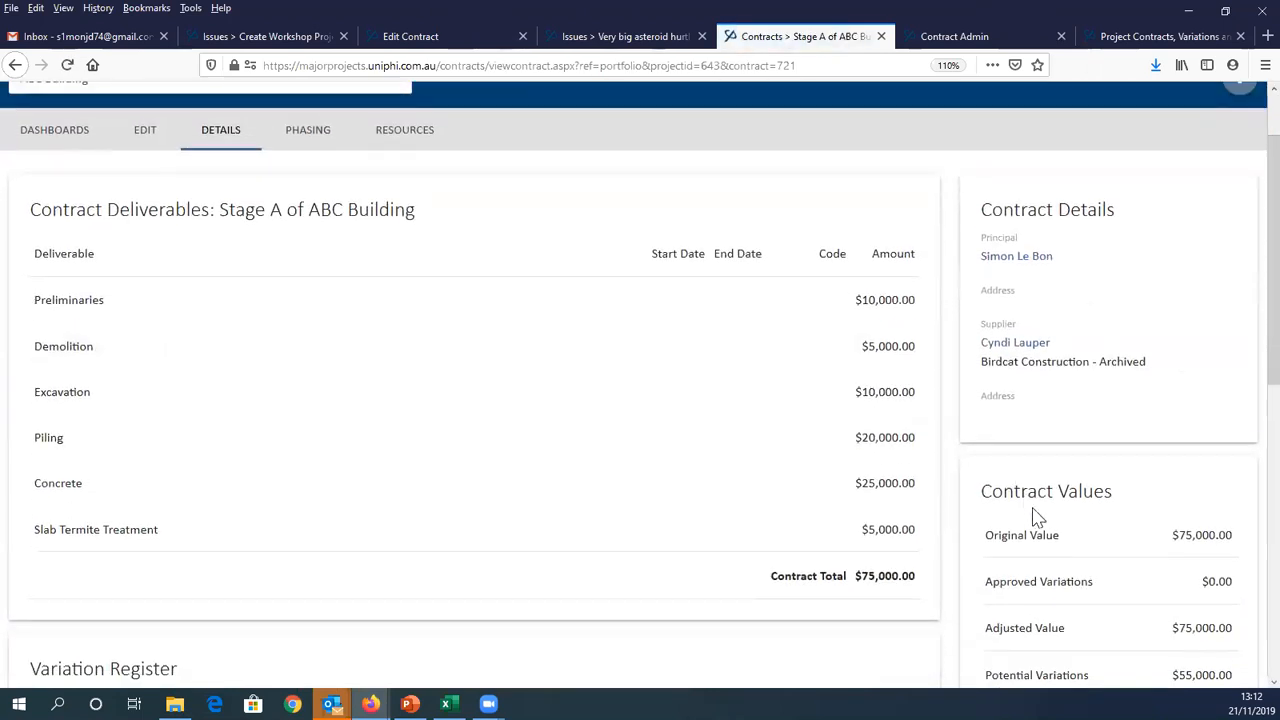
scroll(812, 495, "down", 6)
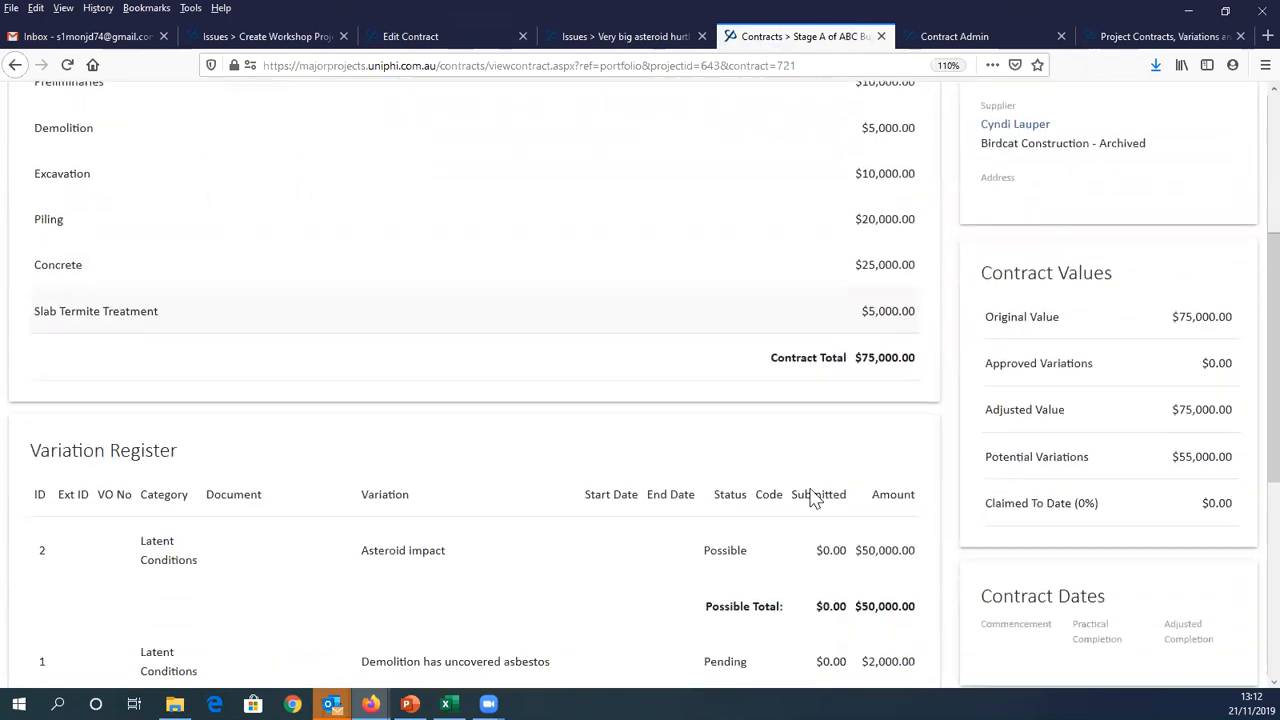
scroll(800, 507, "up", 3)
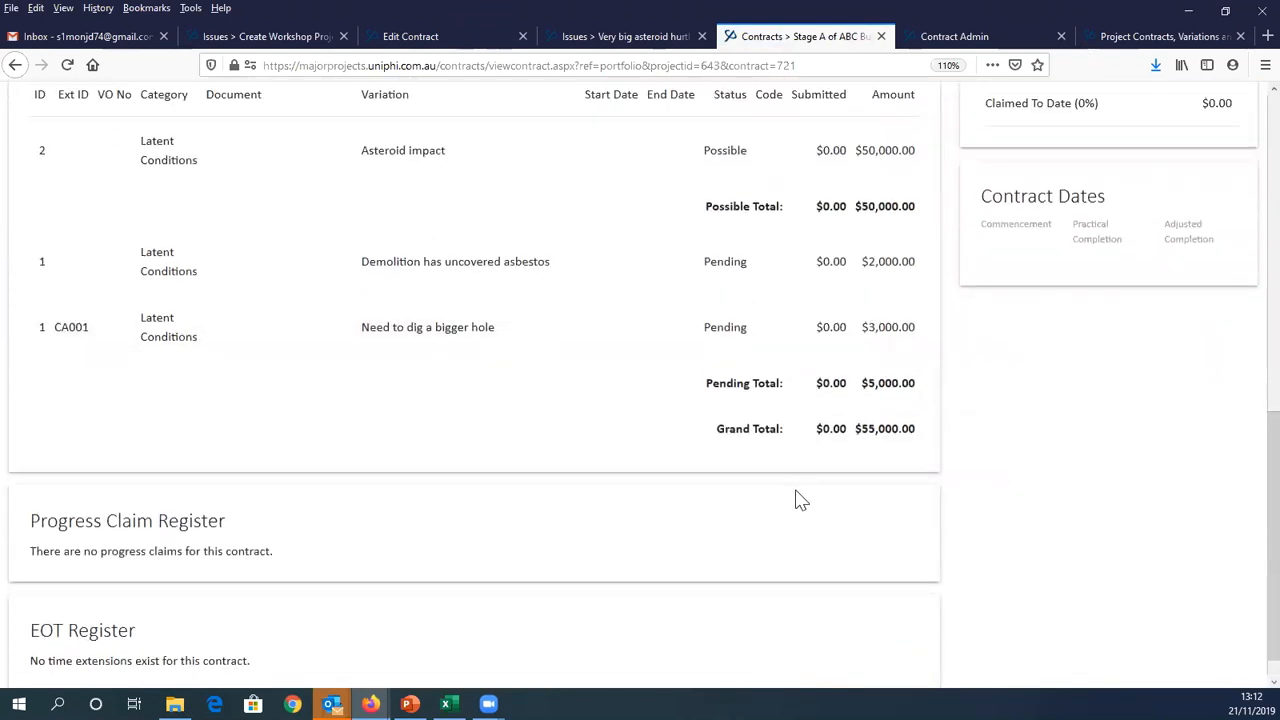
scroll(803, 497, "up", 5)
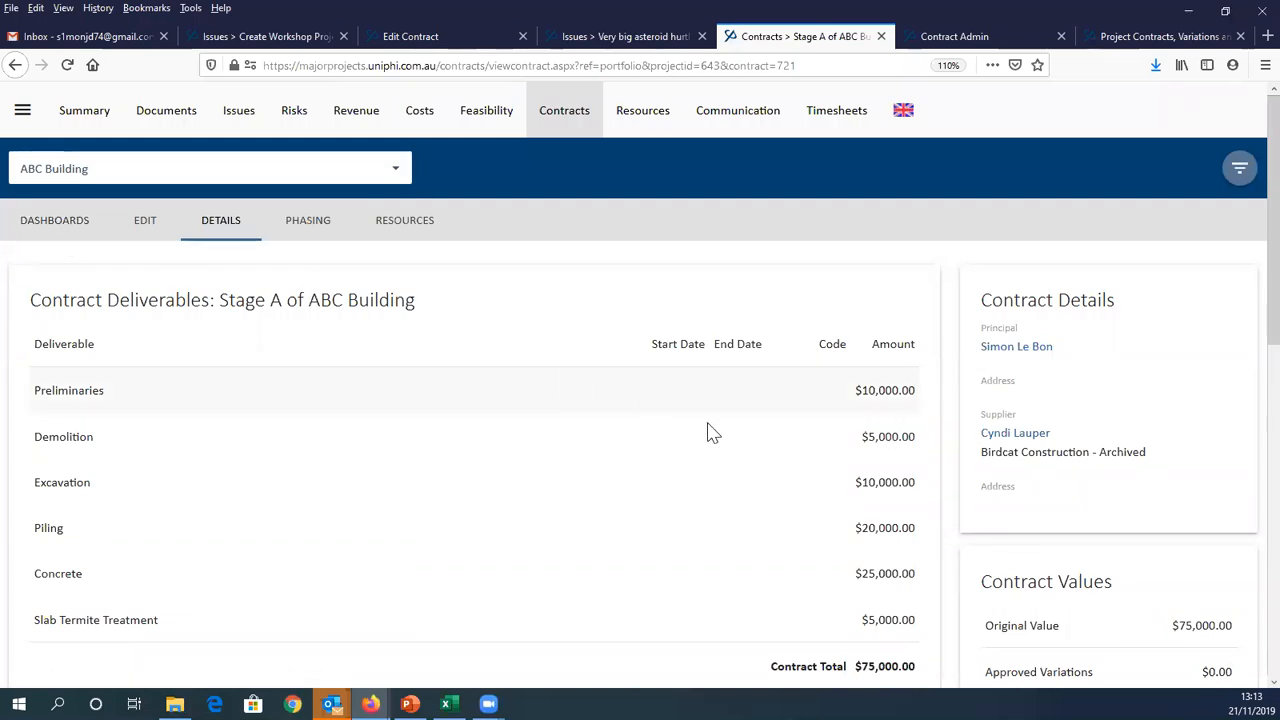
Open the summary page of the ABC Building project
left_click(90, 115)
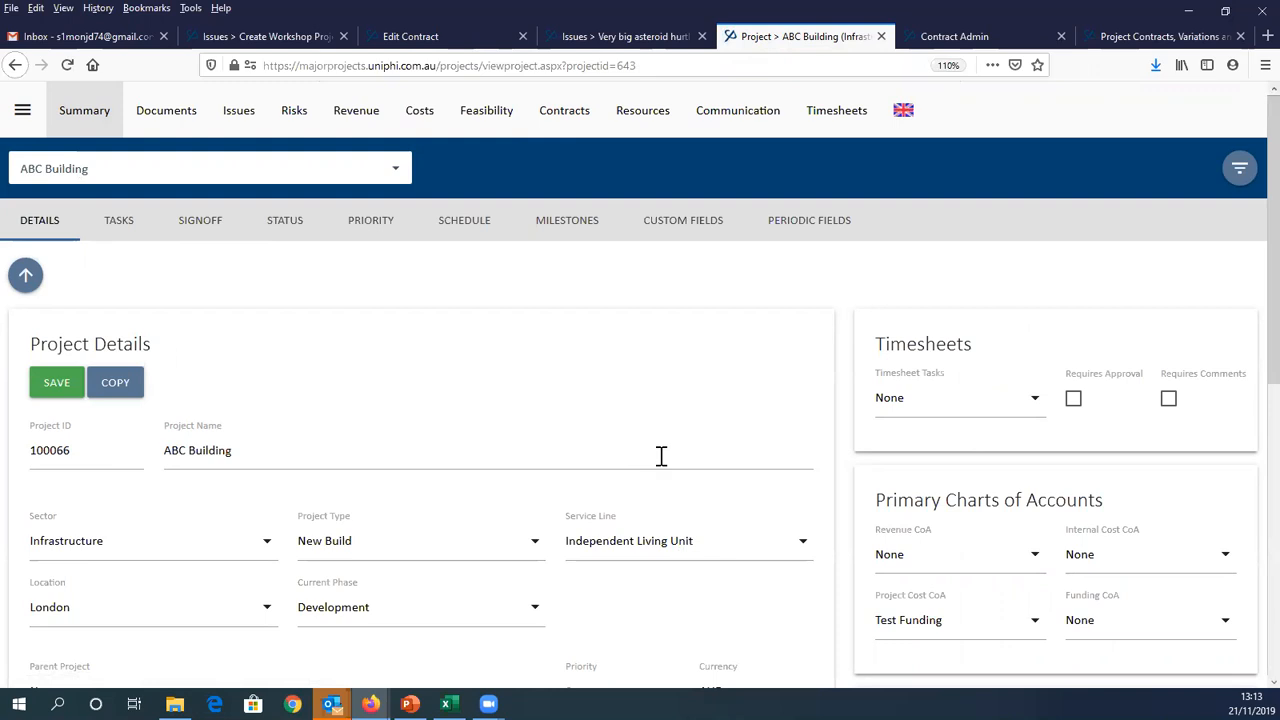
Set the project's Contract Variation Custom Fields Group to Solar System Bodies and save the project
scroll(590, 460, "down", 5)
scroll(590, 460, "down", 1)
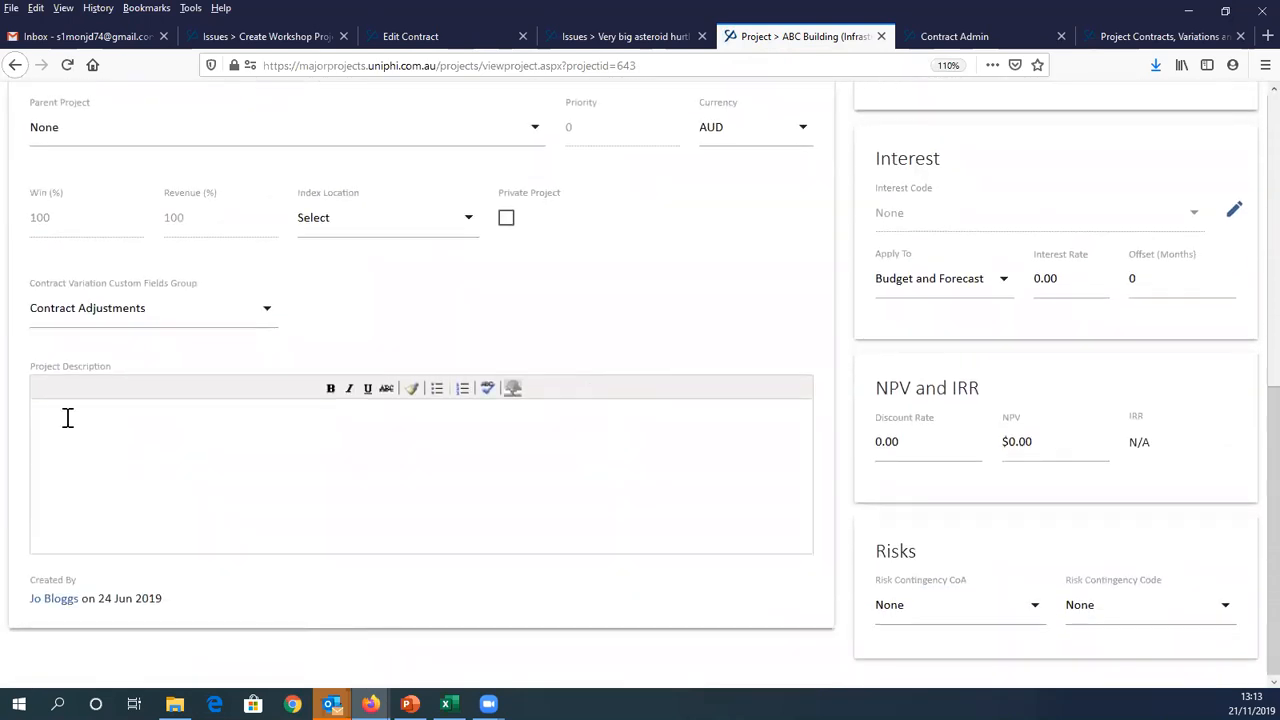
left_click(137, 316)
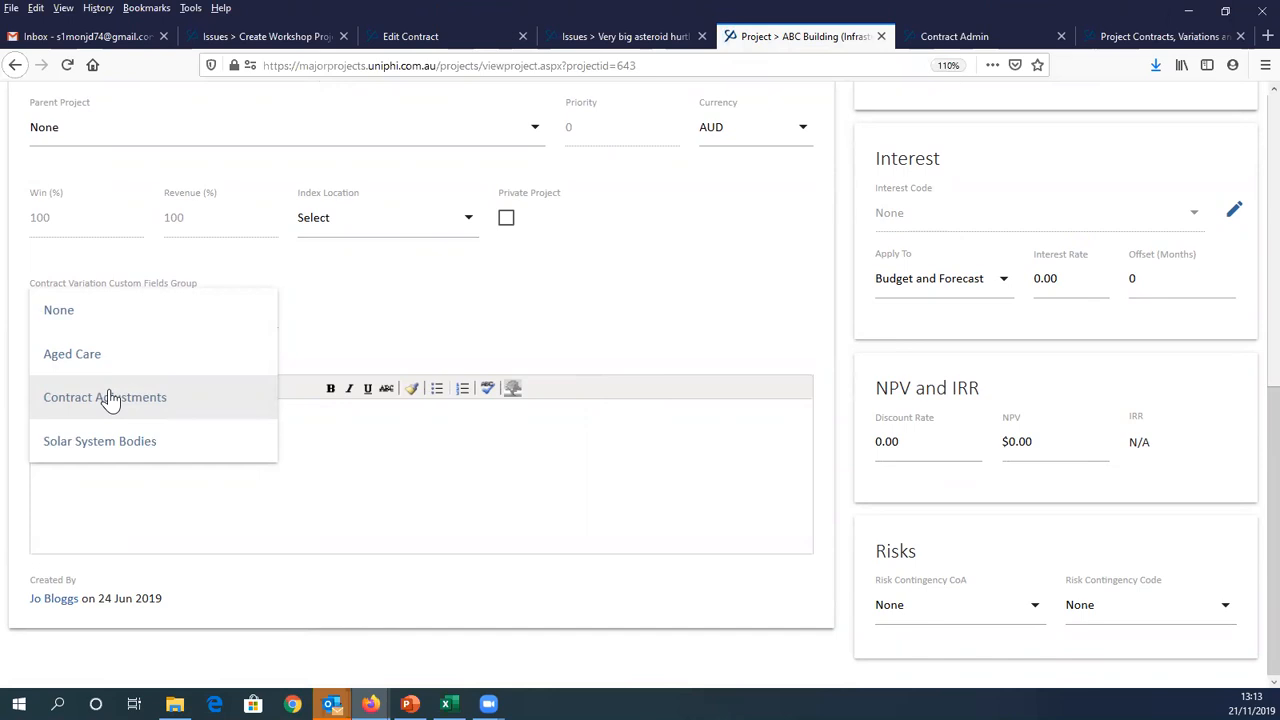
left_click(151, 447)
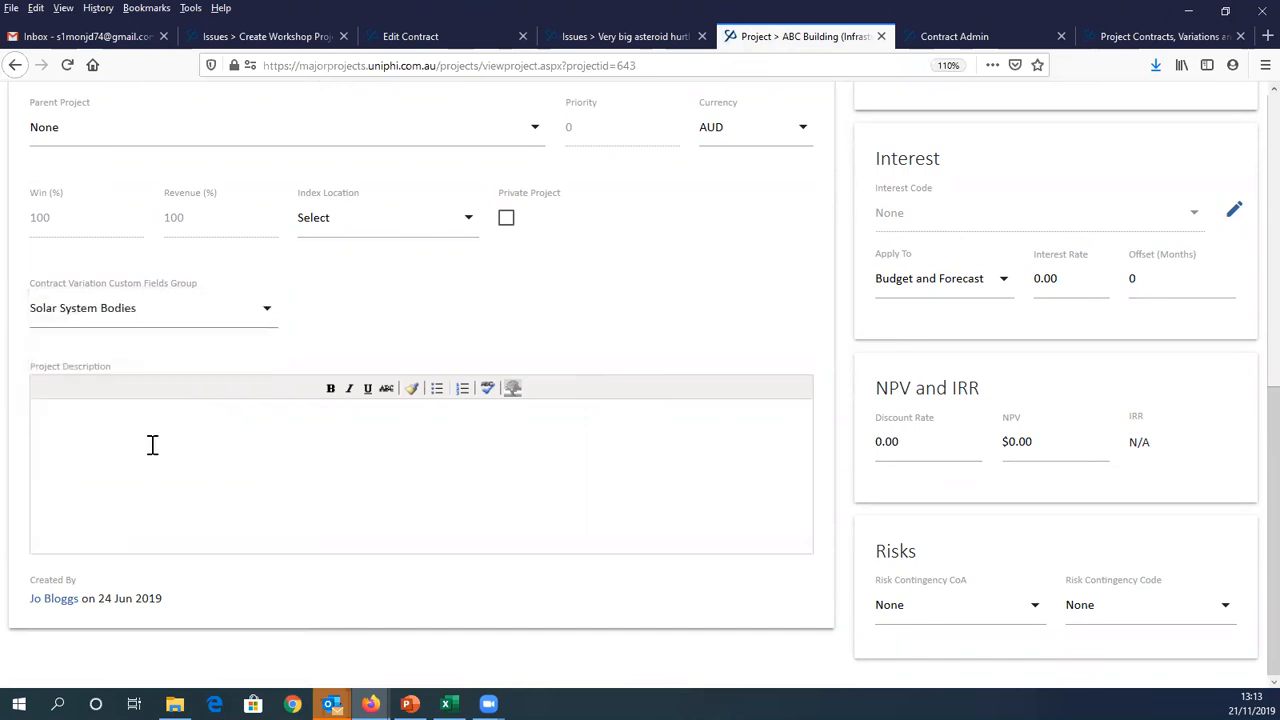
scroll(66, 337, "up", 5)
left_click(62, 300)
Open the Stage A of ABC Building contract for editing and switch its Contract Variations to the Custom Fields view
scroll(789, 246, "up", 1)
left_click(556, 112)
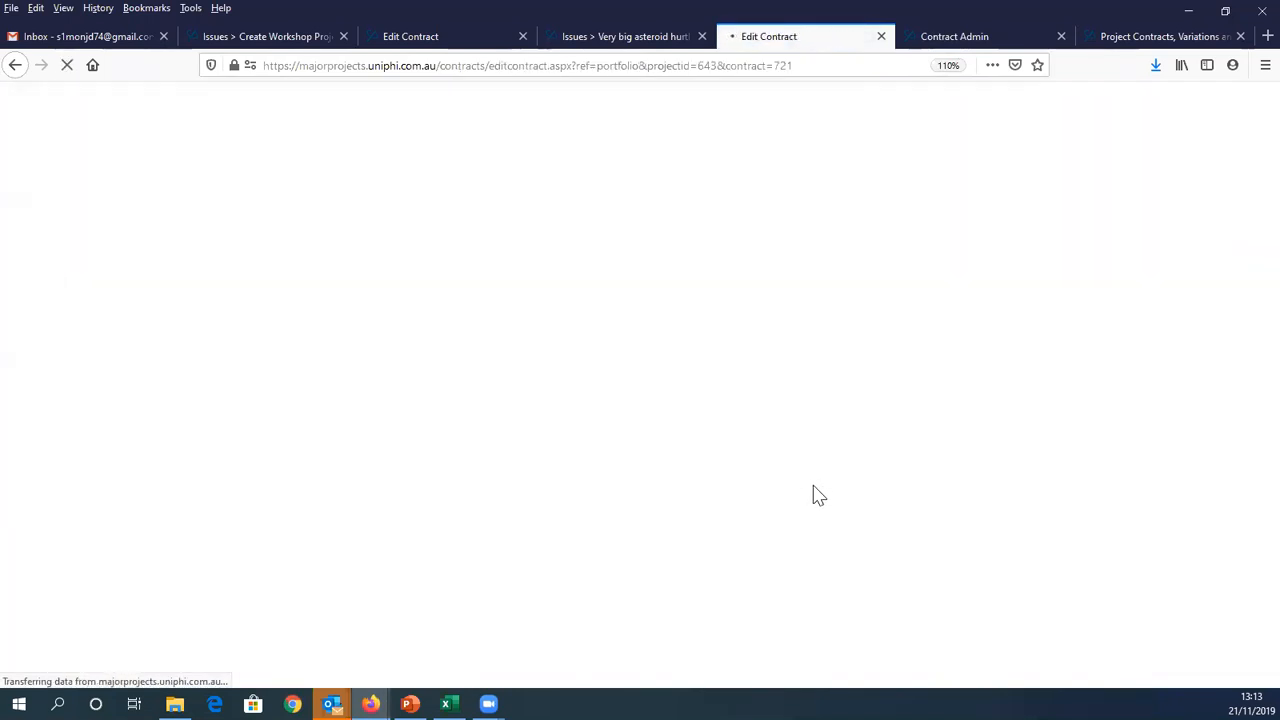
scroll(766, 471, "down", 10)
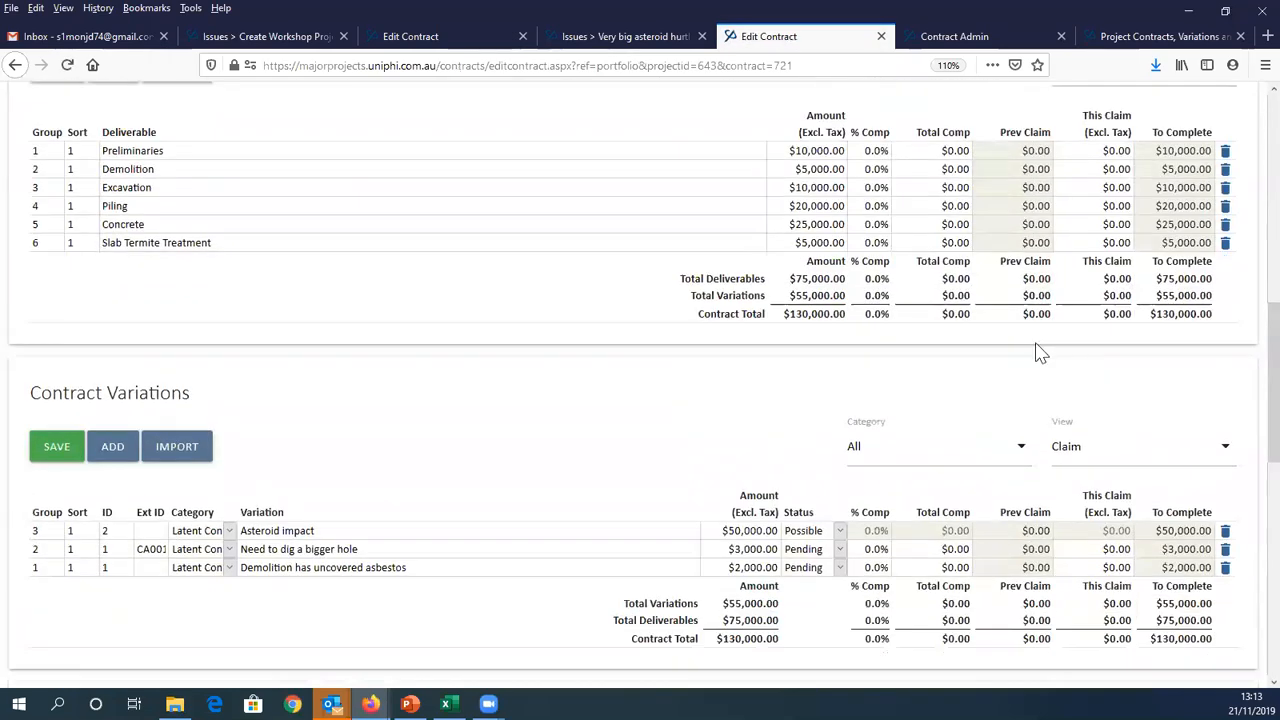
scroll(1040, 352, "down", 5)
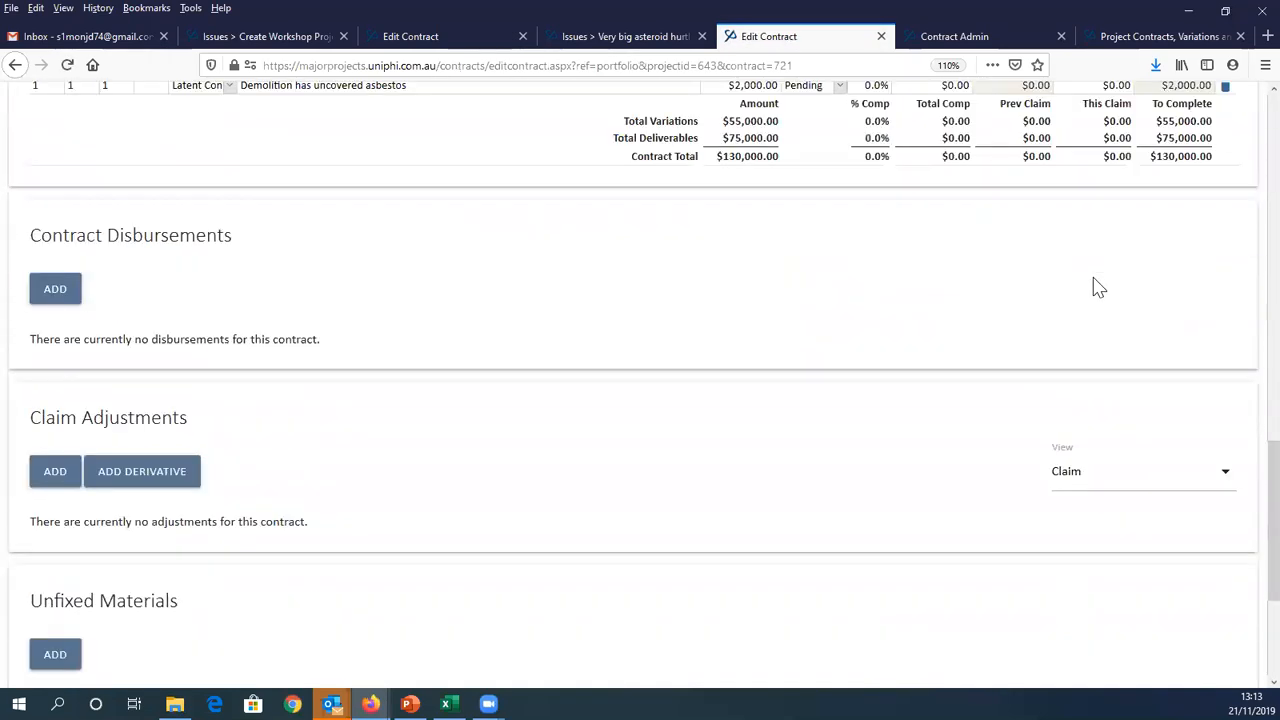
scroll(1098, 288, "up", 4)
left_click(1140, 300)
left_click(1100, 571)
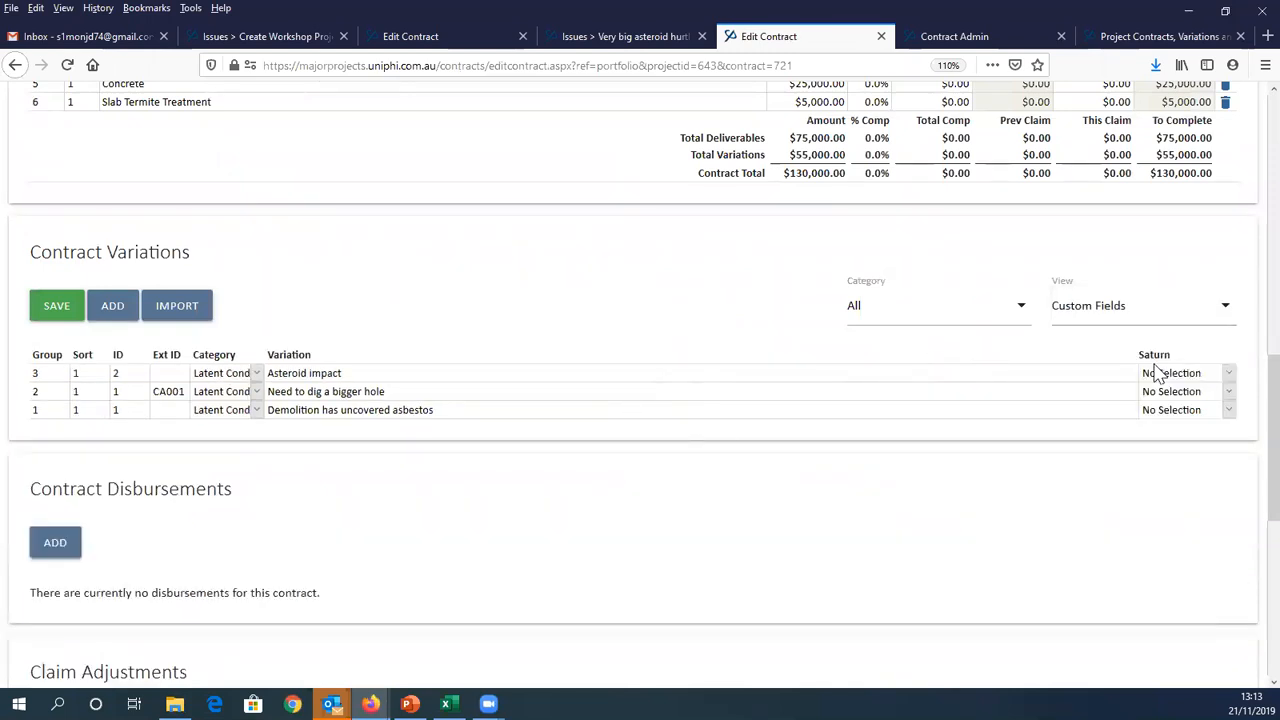
Set Saturn to Sed Basings for the asteroid impact and asbestos variations and Verge for the bigger hole variation, and save
left_click(1190, 376)
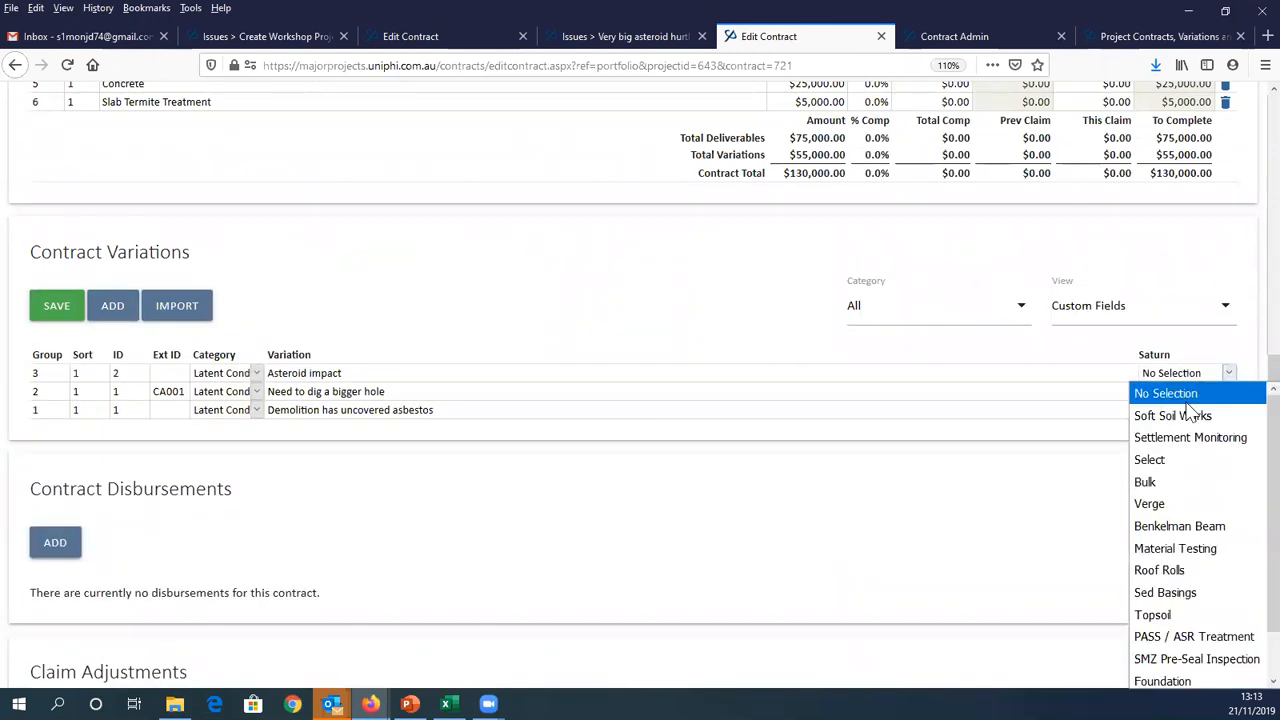
left_click(1190, 590)
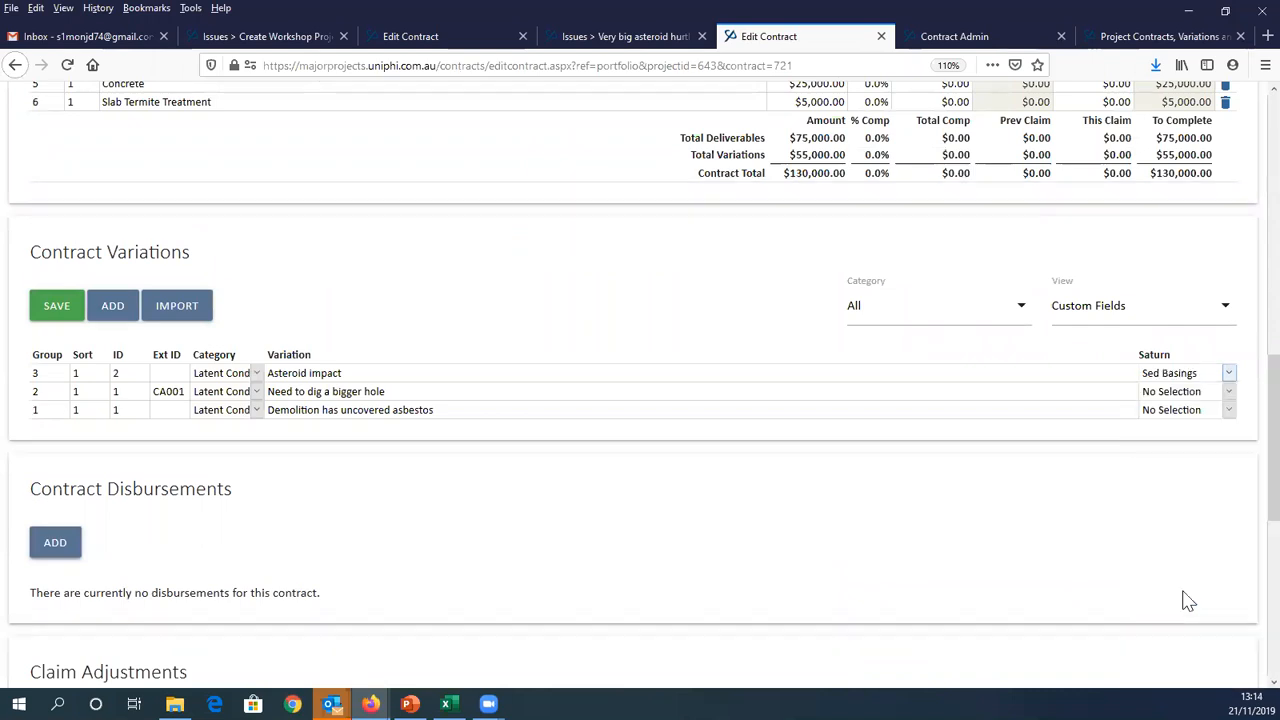
left_click(1178, 391)
left_click(1192, 200)
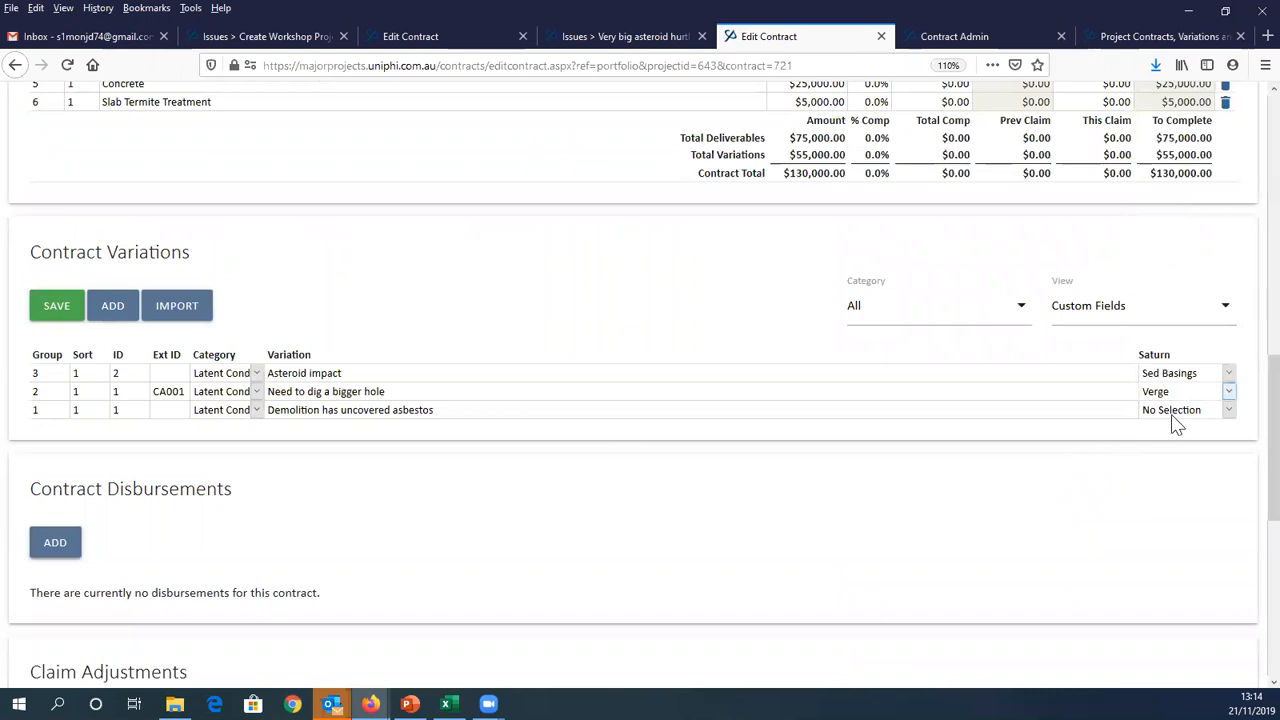
left_click(1176, 412)
left_click(1190, 279)
left_click(55, 305)
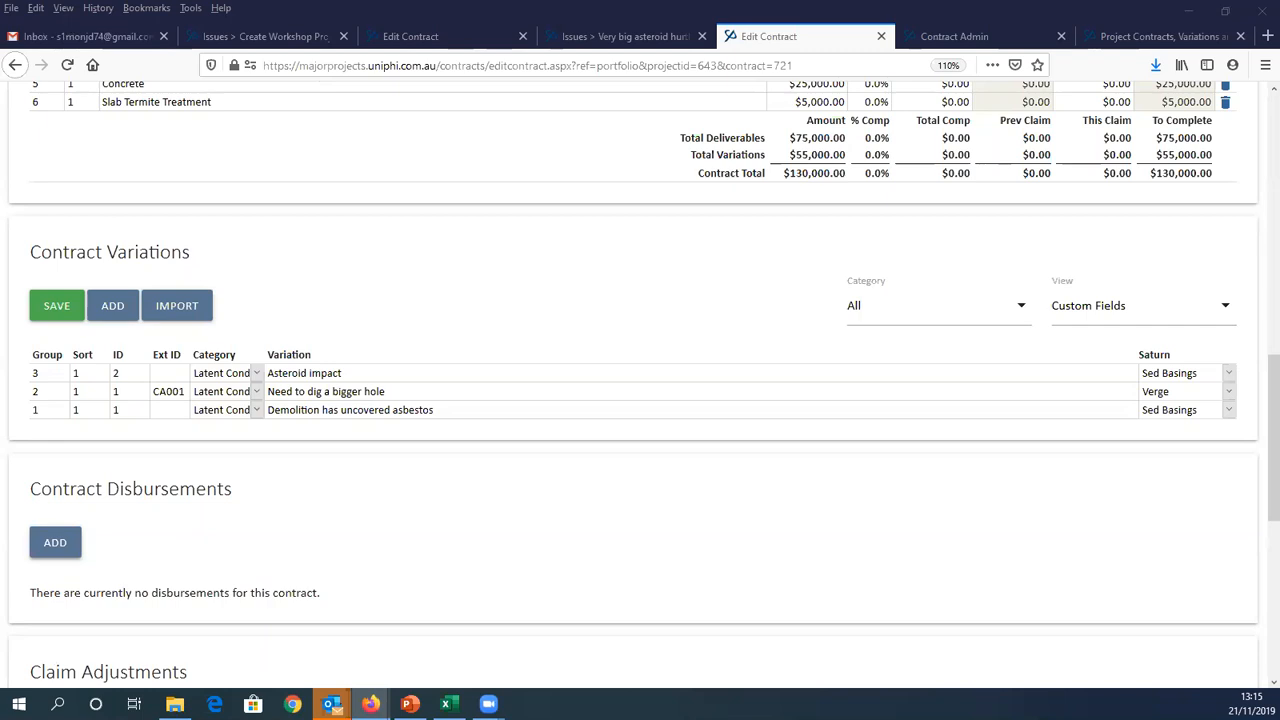
Return to the start of the contract page and close the browser tab holding the e-mail inbox
scroll(709, 330, "up", 5)
scroll(709, 338, "up", 10)
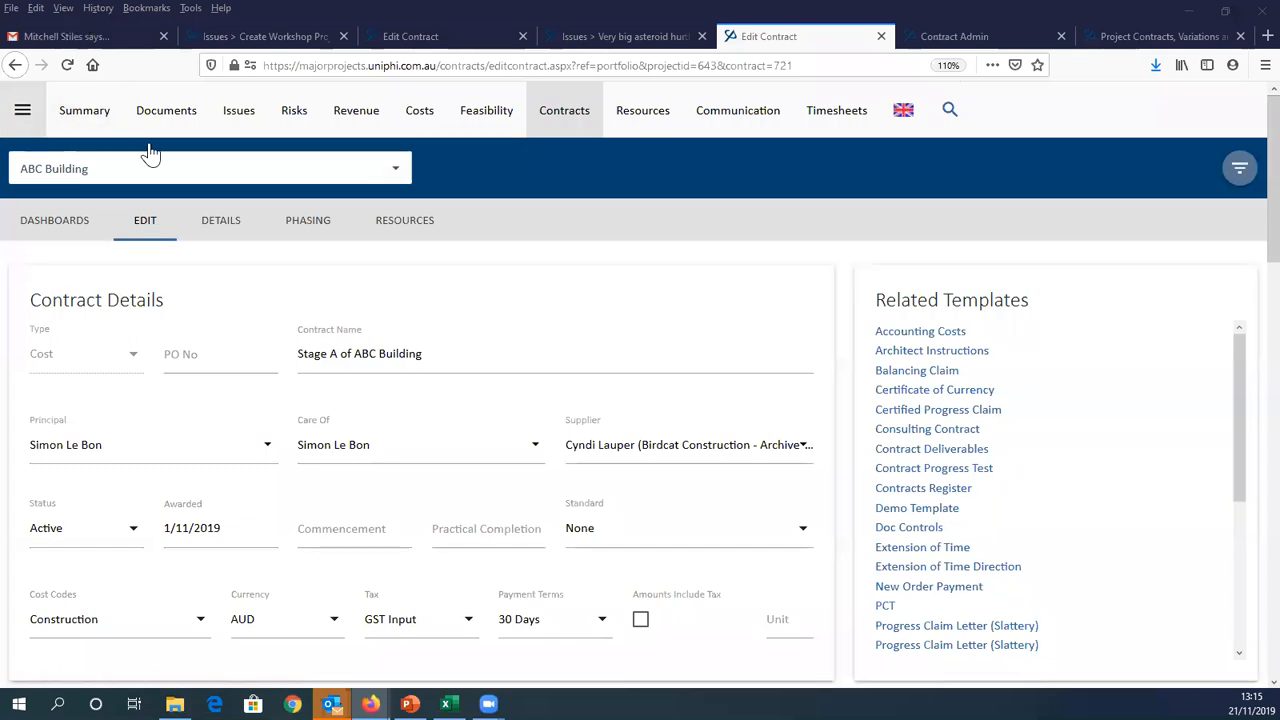
left_click(163, 36)
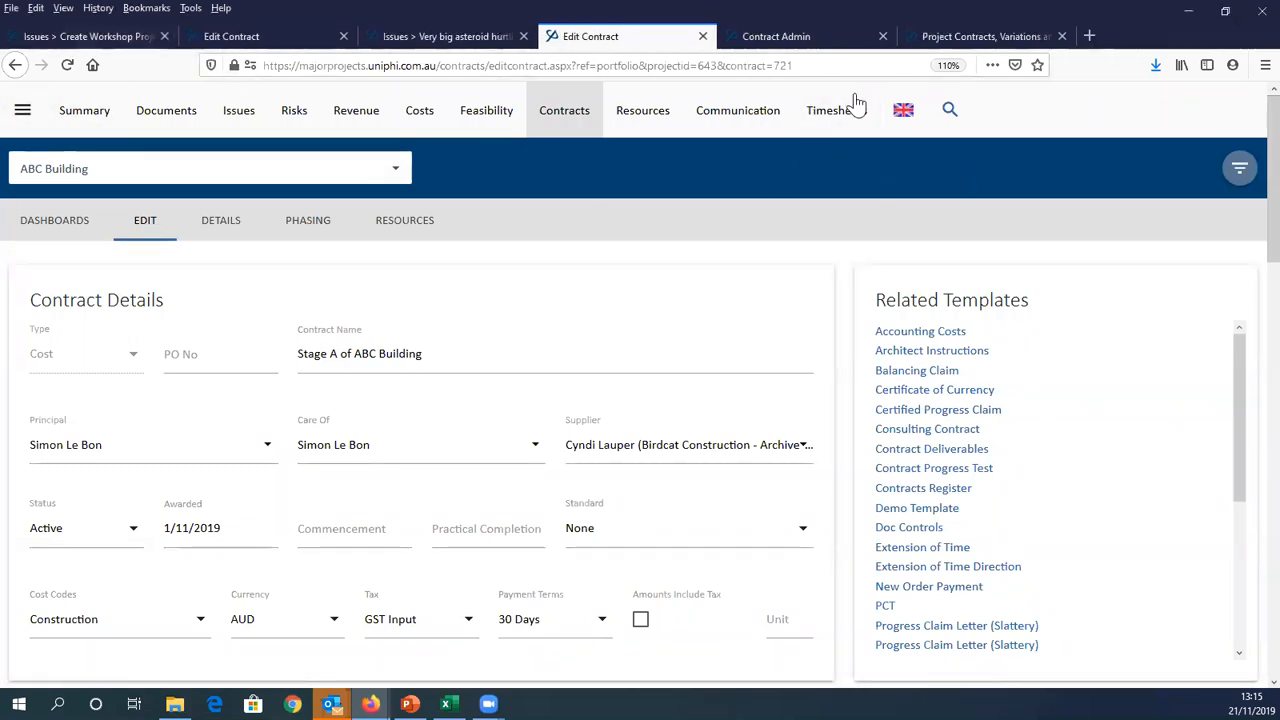
Open the Expenses page within Timesheets, view the blank Add Expense form and cancel it
left_click(836, 111)
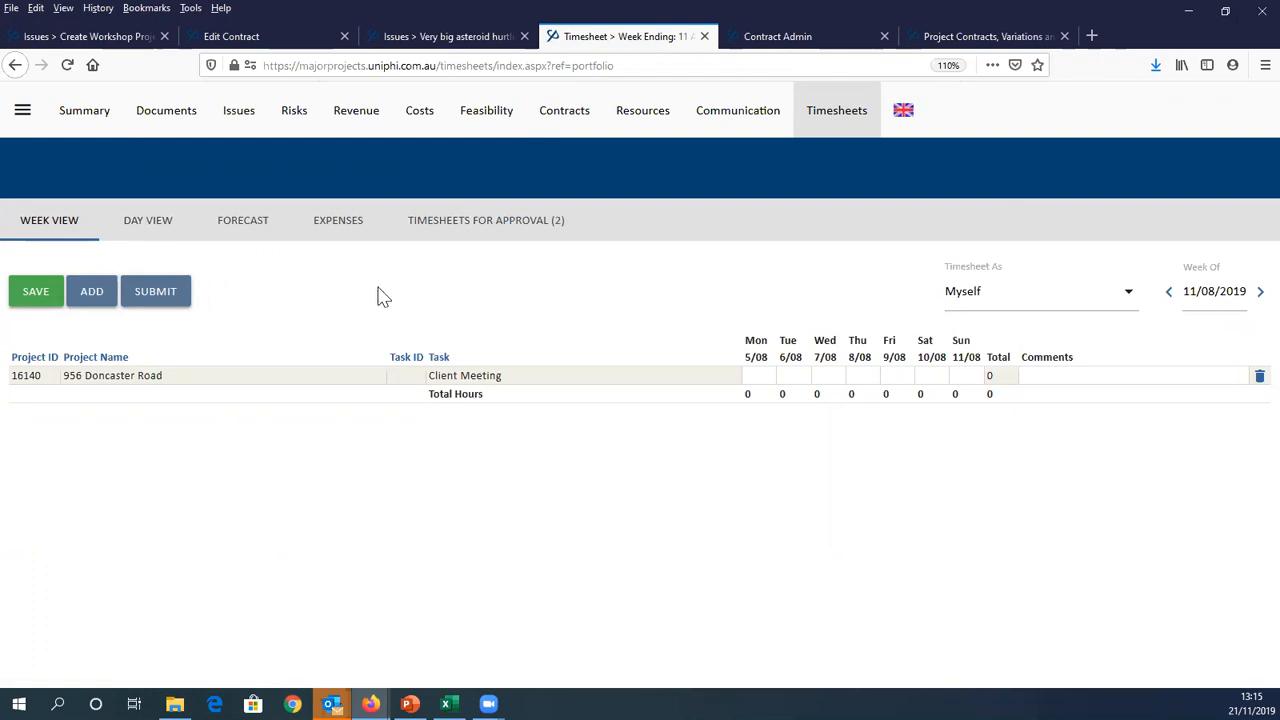
left_click(344, 222)
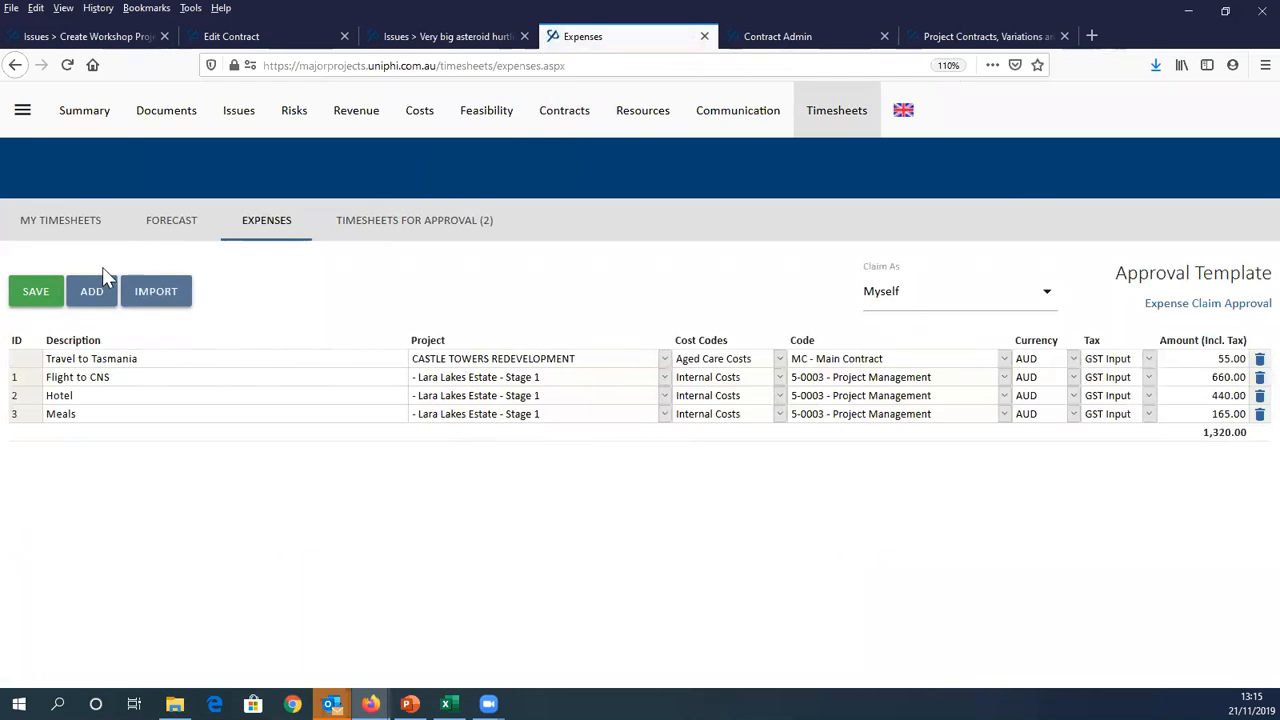
left_click(92, 292)
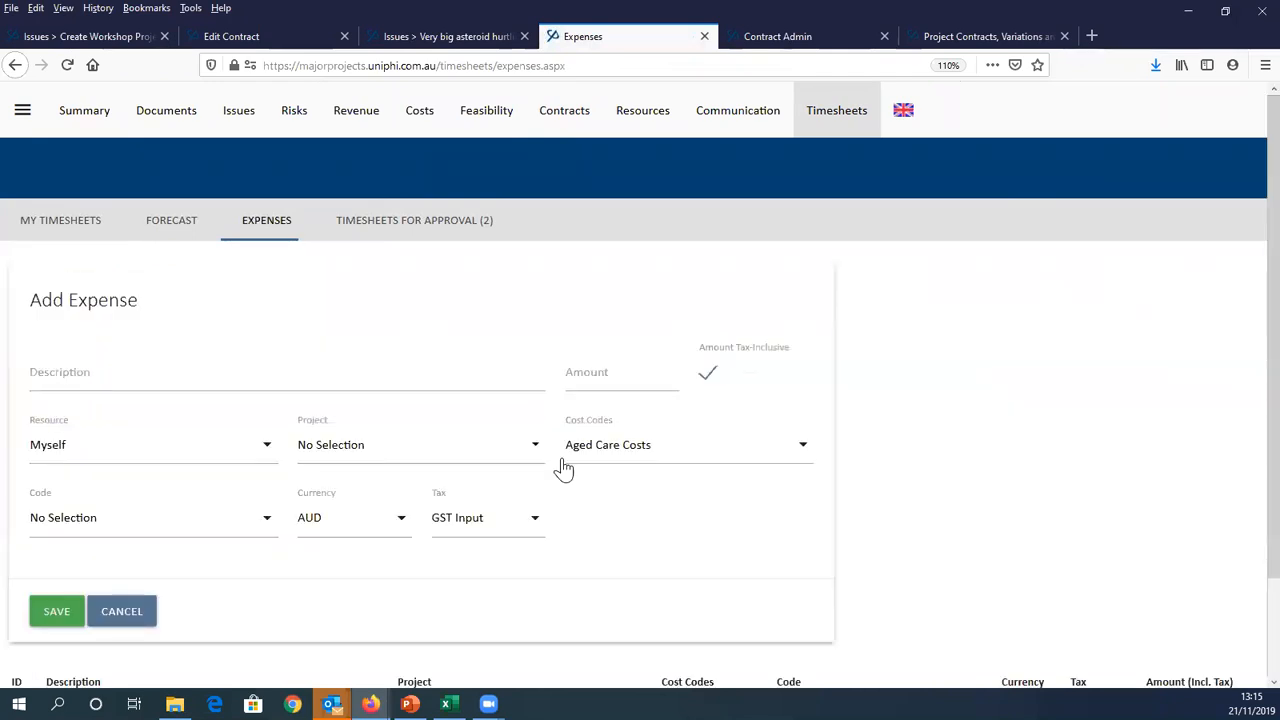
left_click(122, 612)
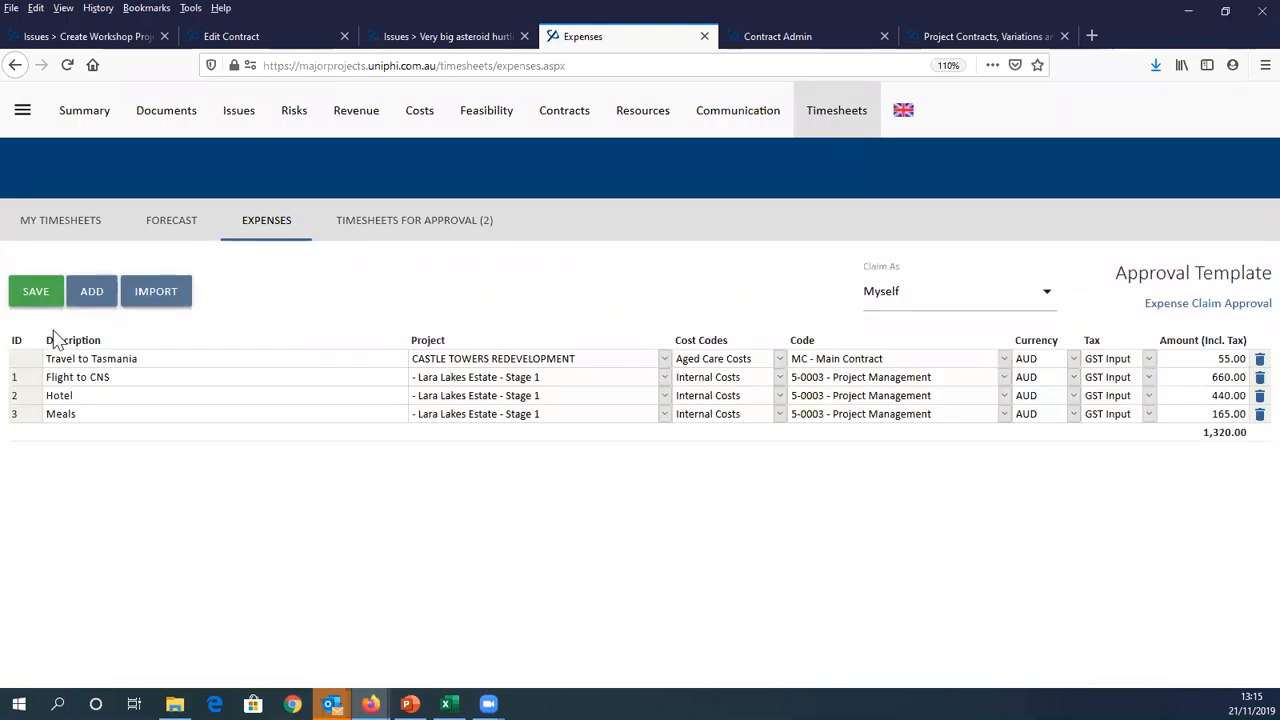
Start an expense import, copy B1:E4 from Sheet1 of the Expense example workbook in Excel, and paste it into the UniPhi import area
left_click(158, 298)
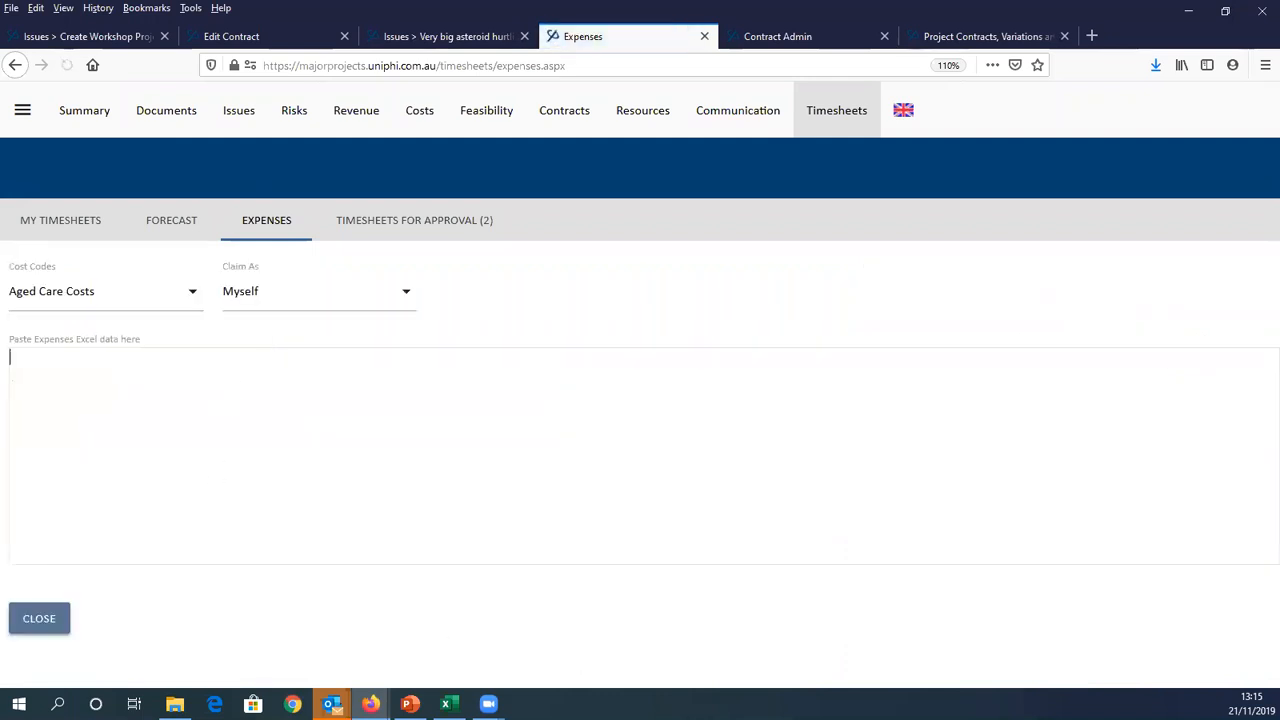
left_click(447, 704)
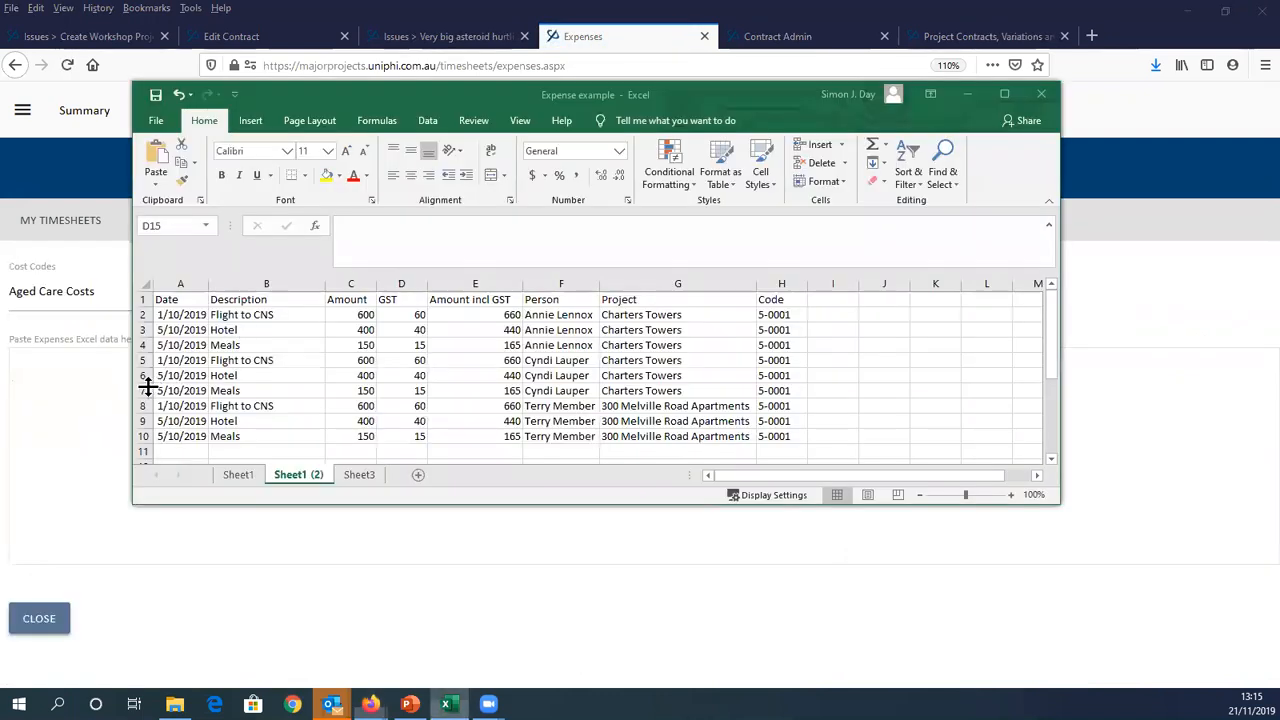
left_click(248, 476)
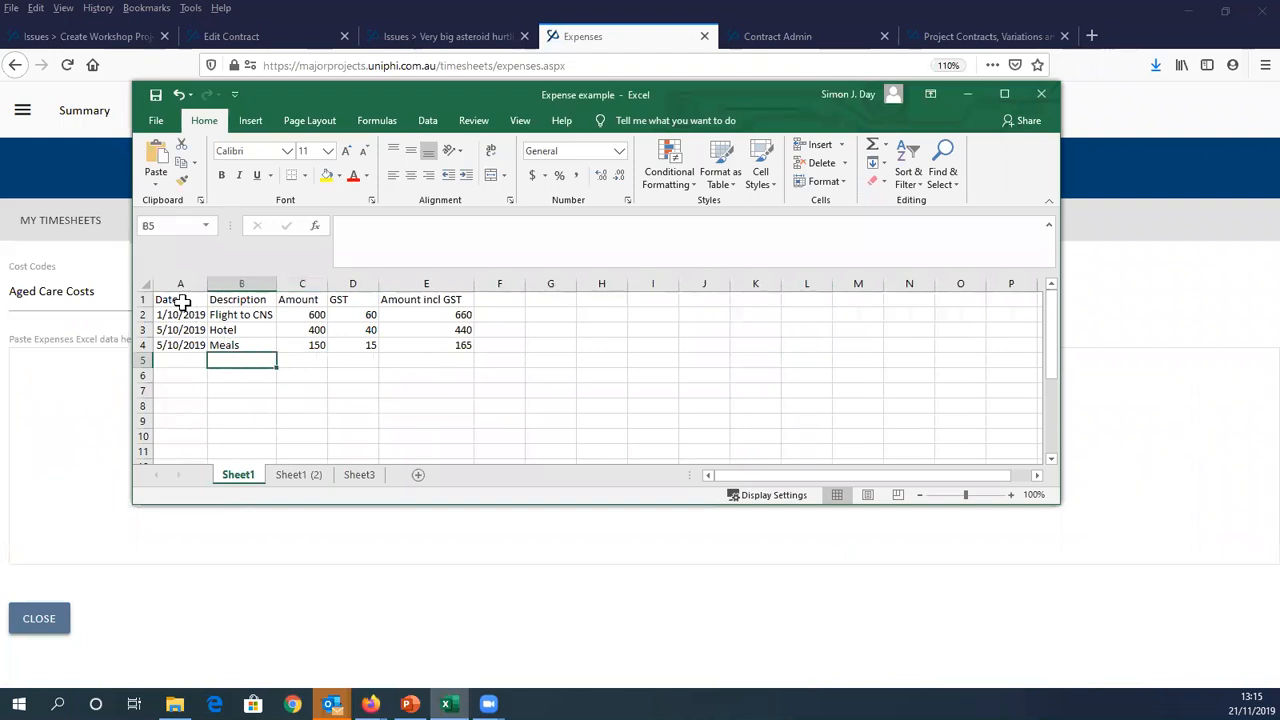
left_click_drag(238, 300, 387, 341)
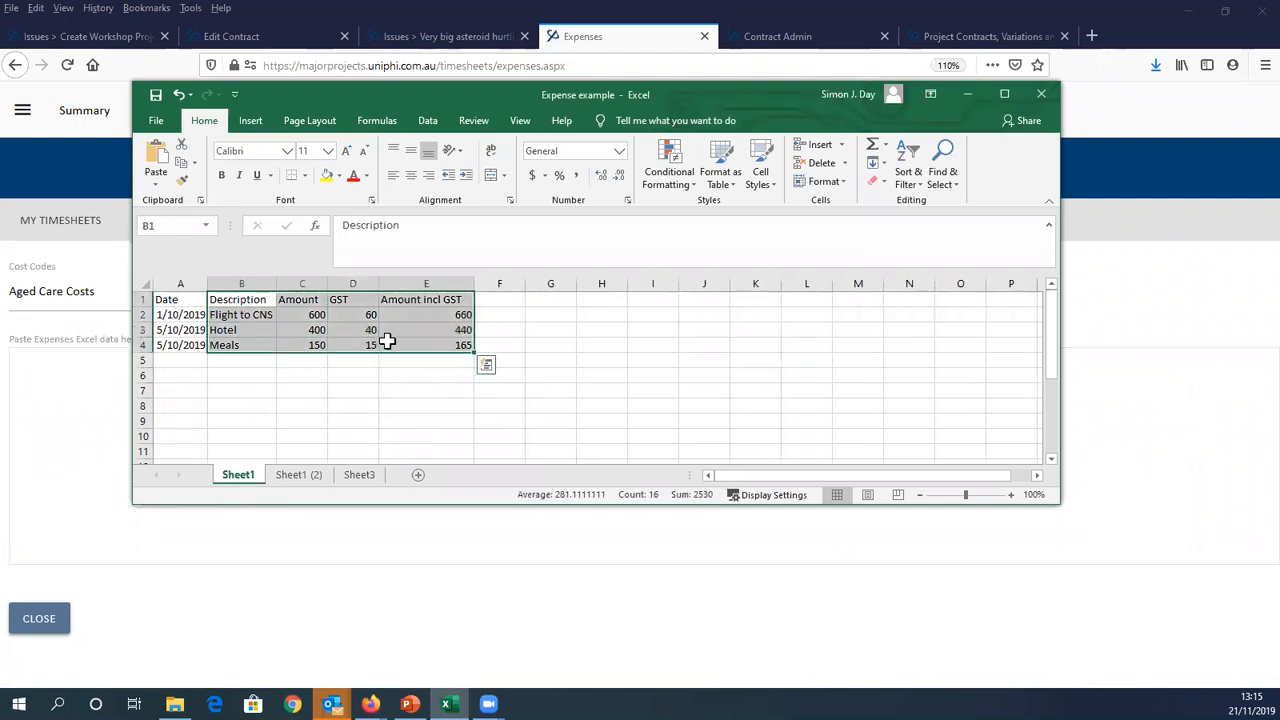
key("ctrl+c")
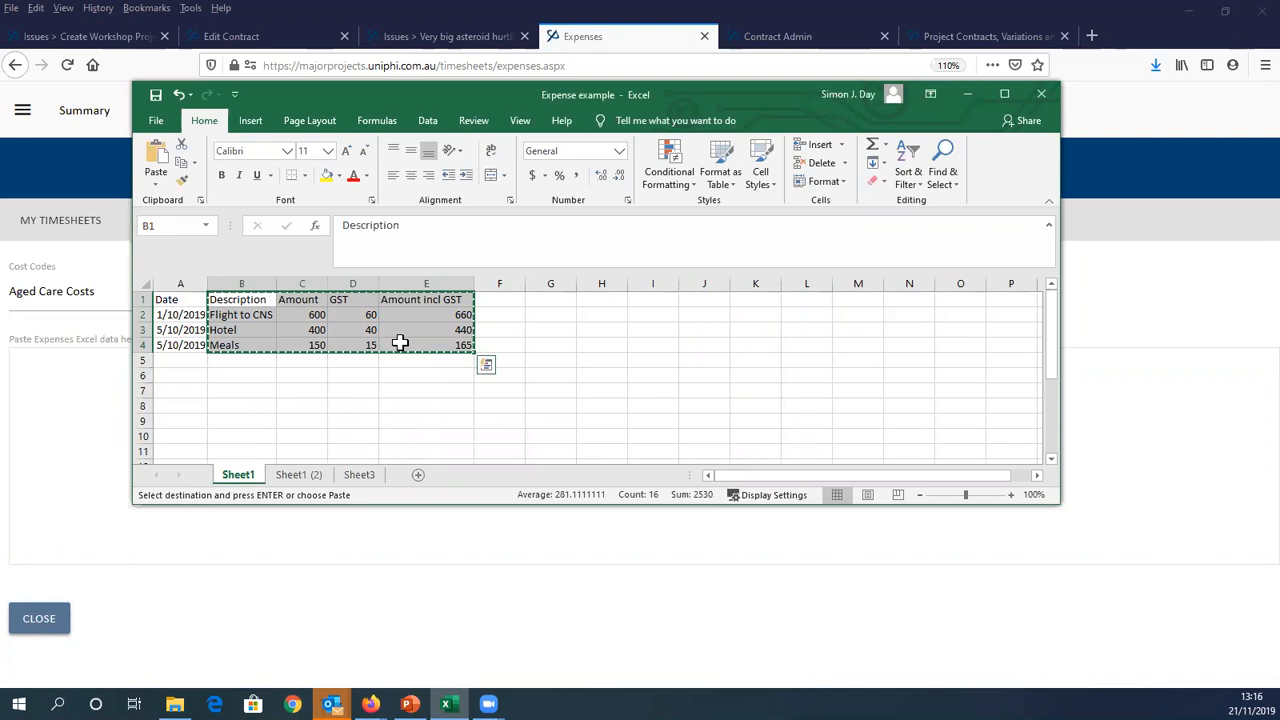
left_click(46, 386)
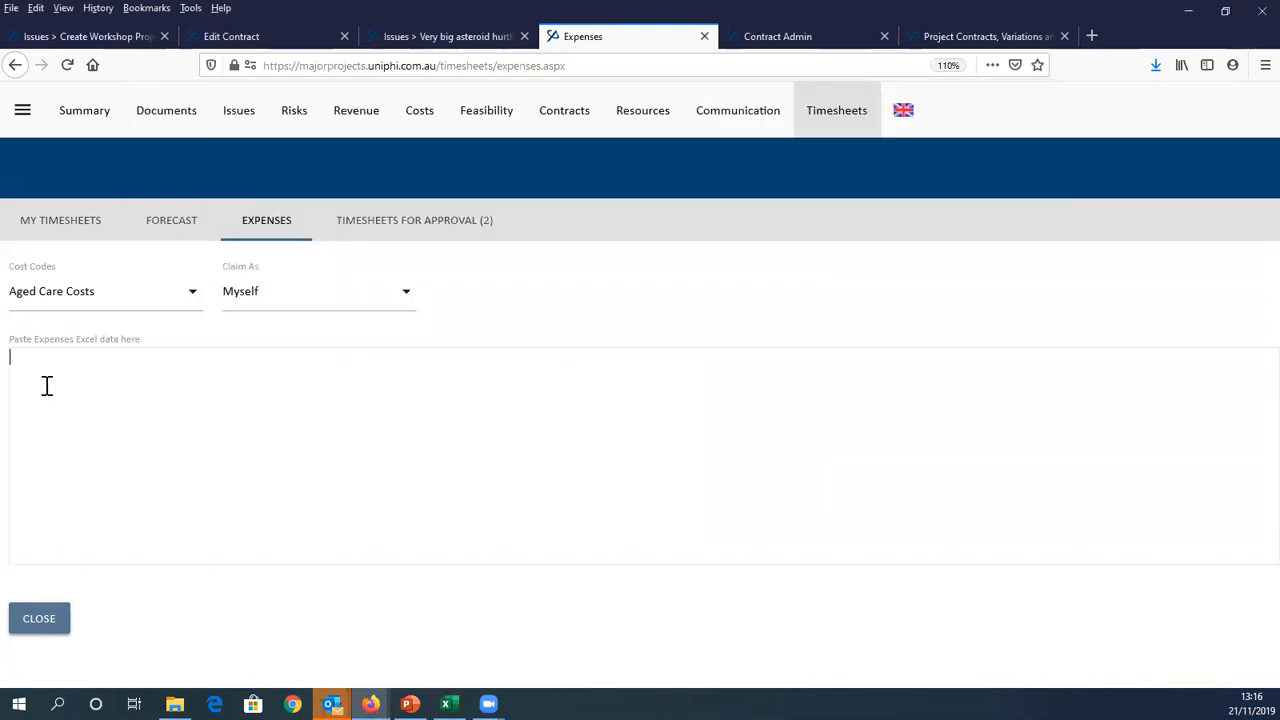
key("ctrl+v")
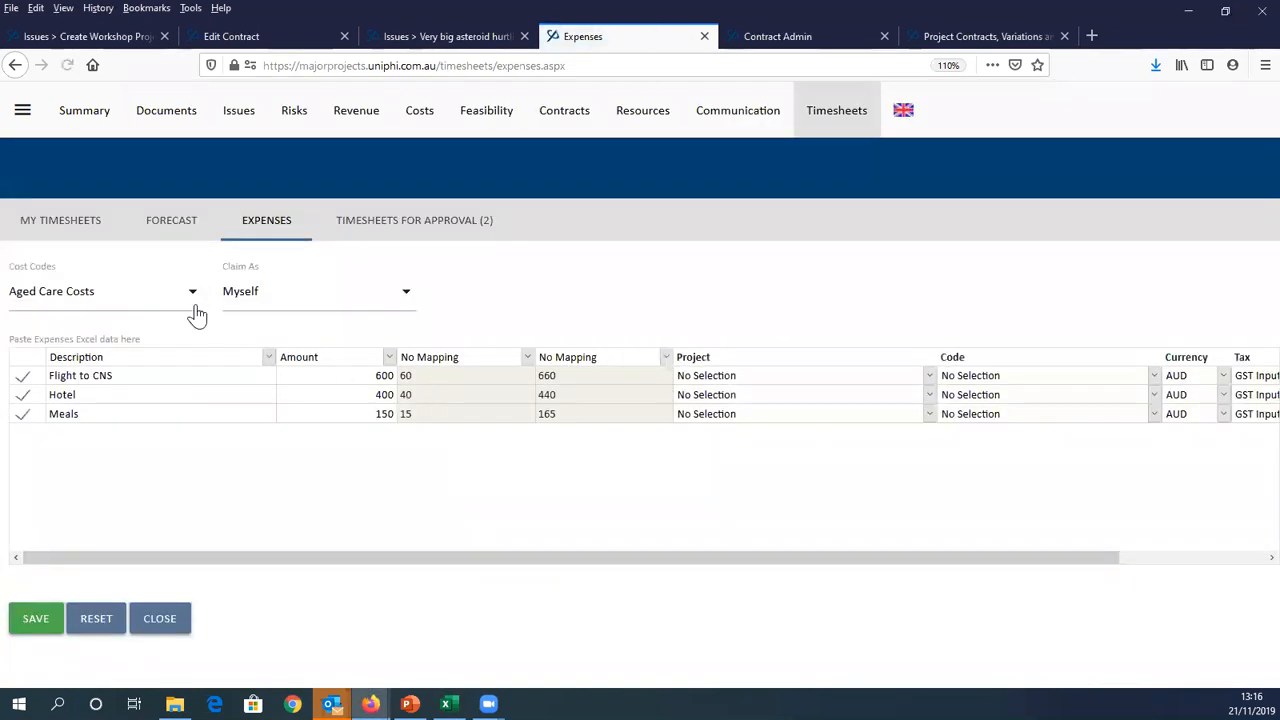
Set the import's cost codes to Internal Costs and map the GST-inclusive totals column to Amount
left_click(149, 298)
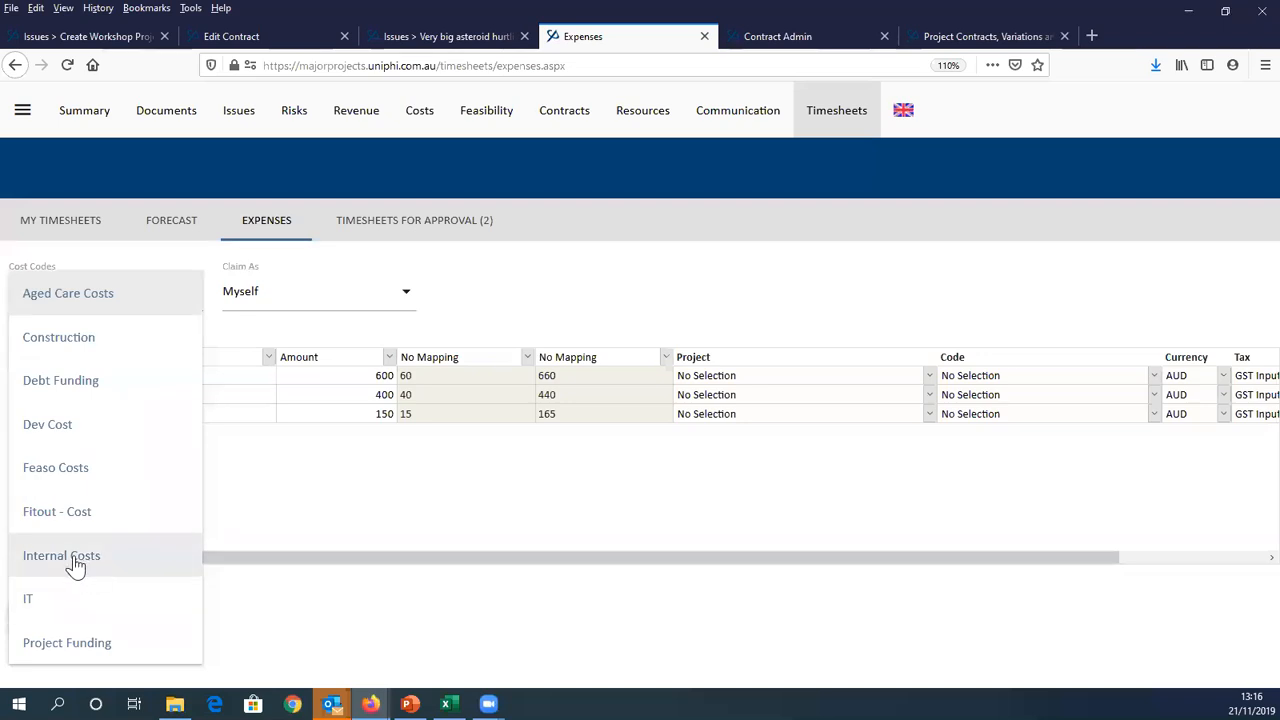
left_click(146, 555)
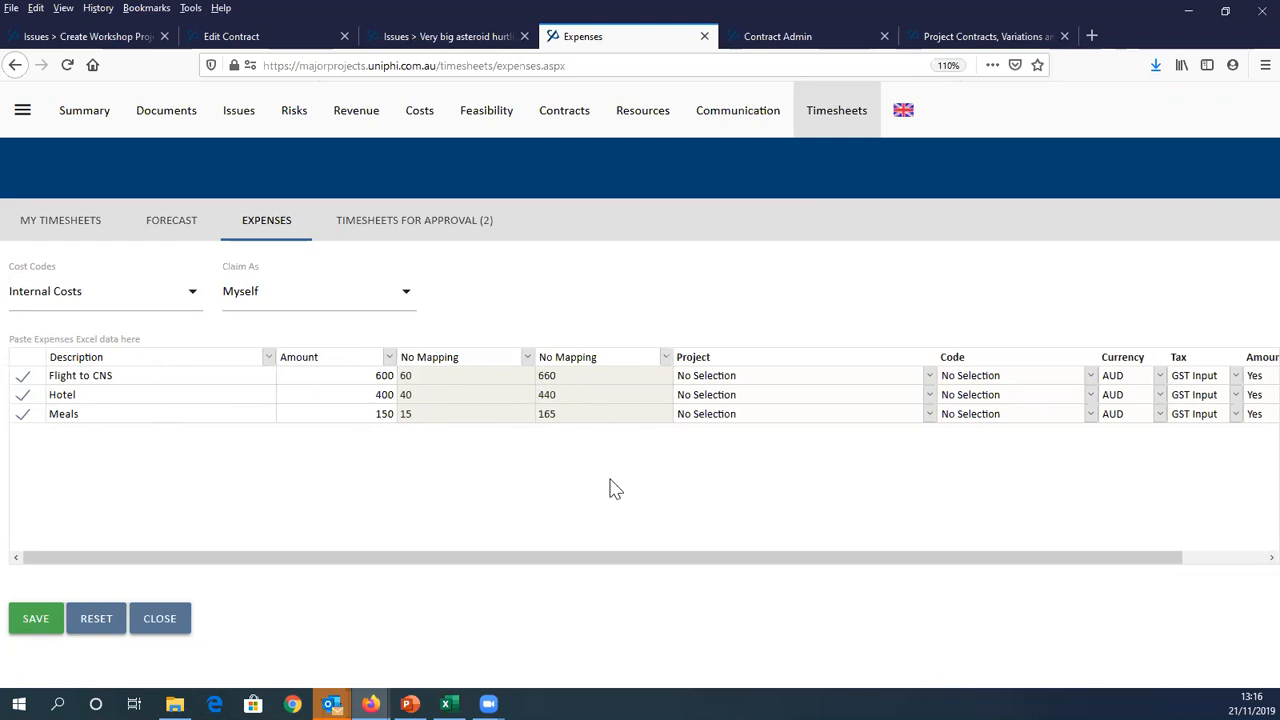
left_click(612, 358)
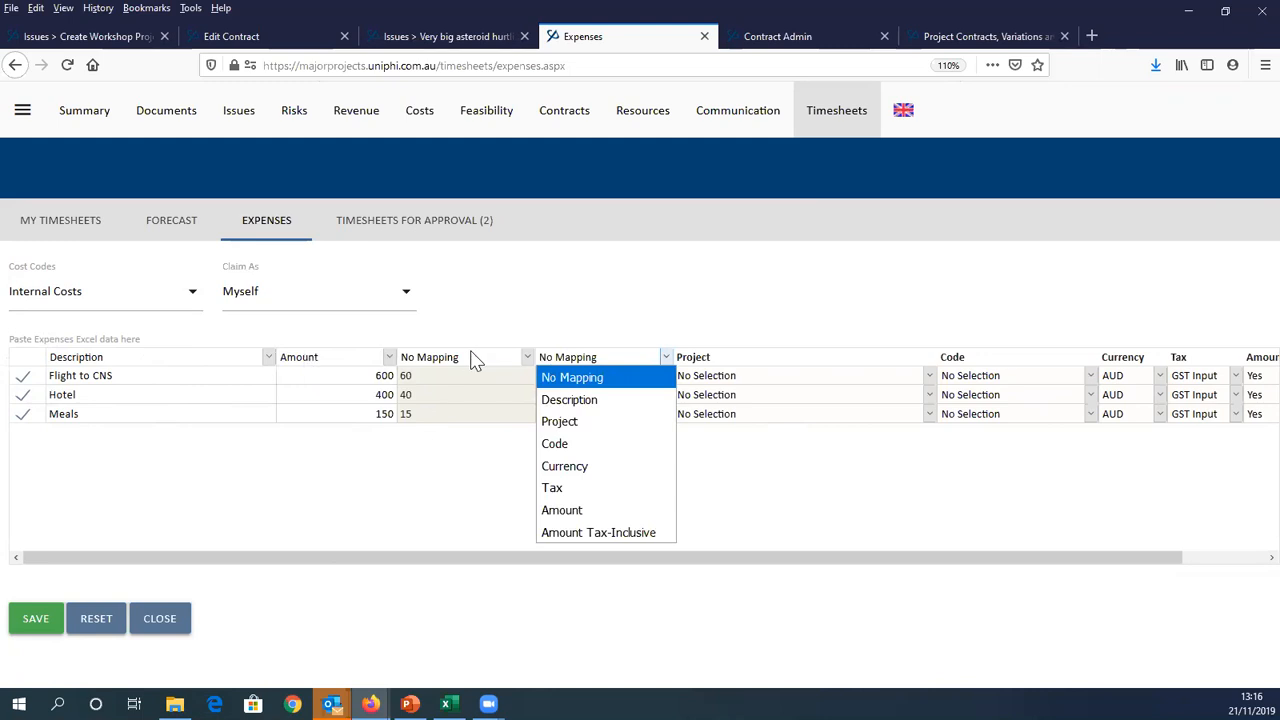
left_click(580, 510)
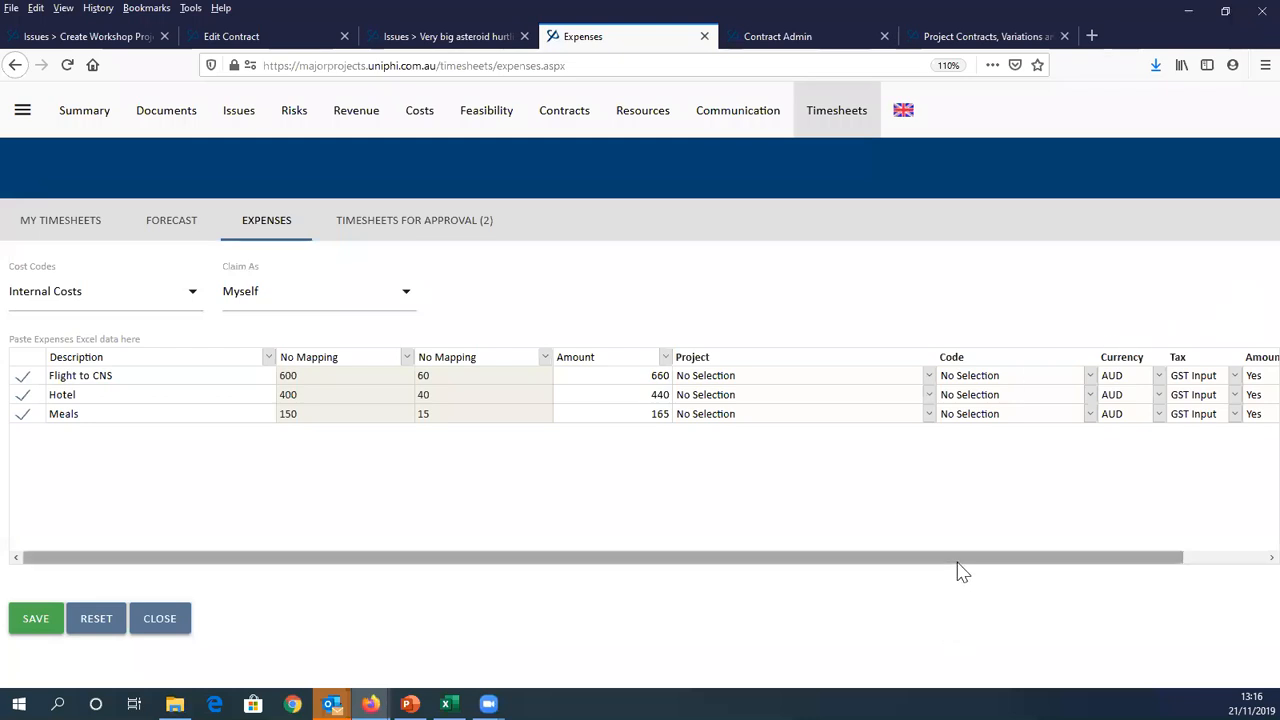
Check the Amount Tax-Inclusive options for the flight expense and leave its setting as it is
left_click_drag(957, 563, 1110, 566)
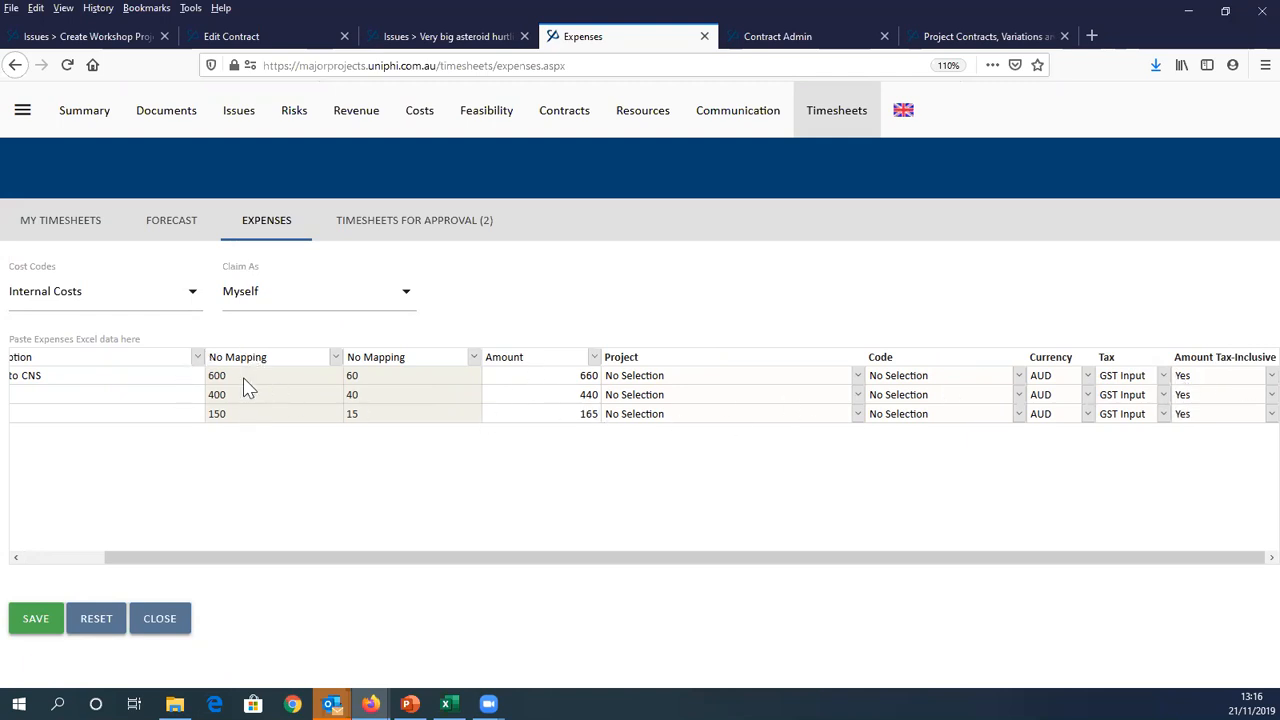
left_click(1208, 378)
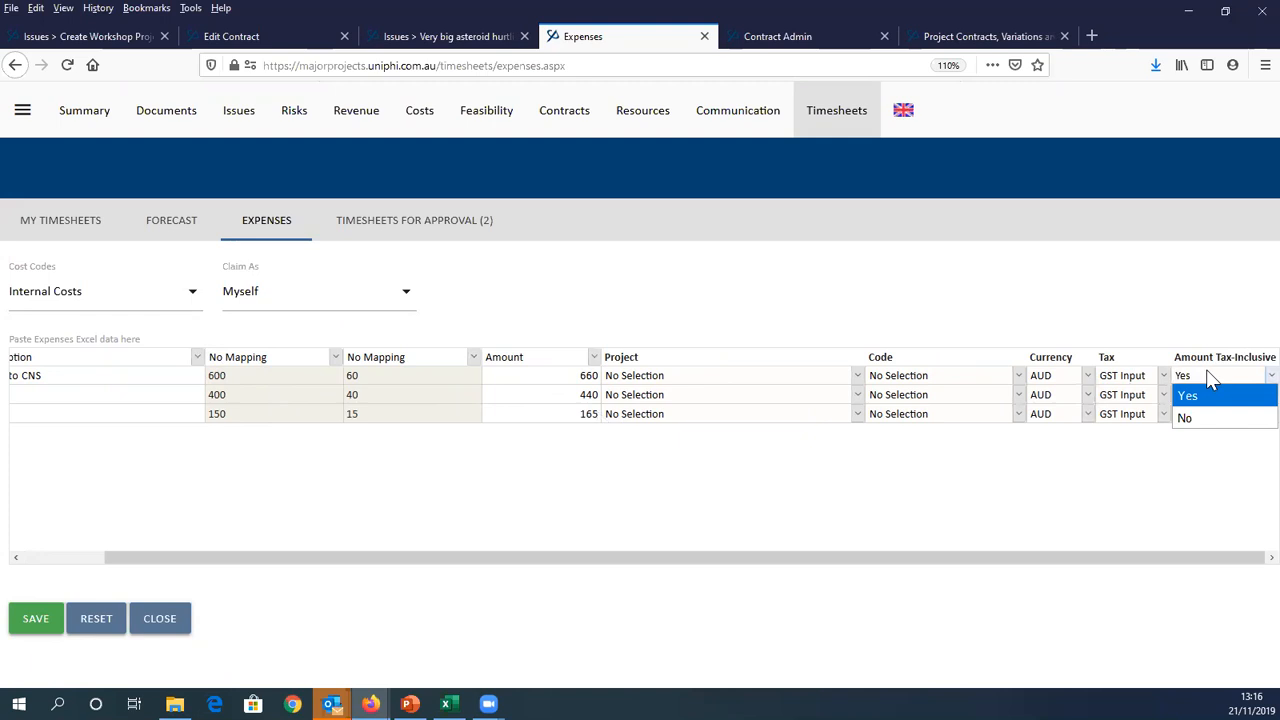
left_click(1082, 293)
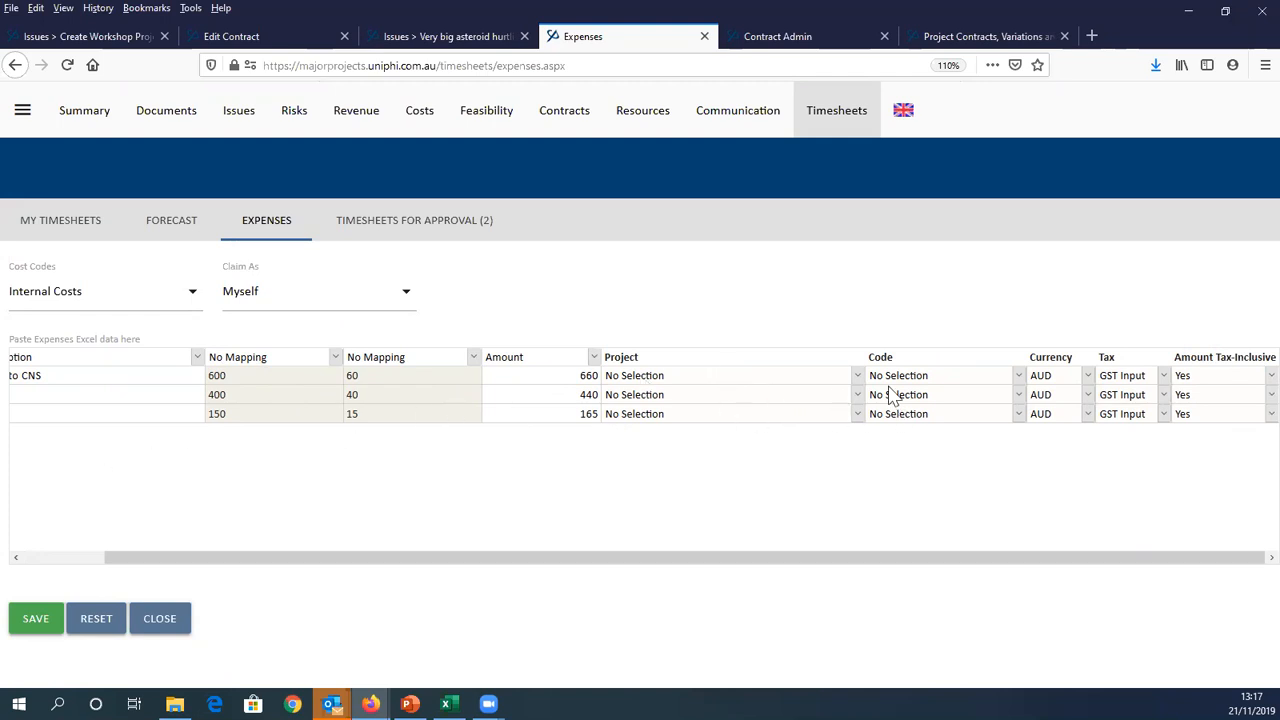
Assign the flight to 500 Toorak Road Apartments, the hotel to 491 Bell Street Apartments and the meals to 489 Bell Street Apartments
left_click(784, 380)
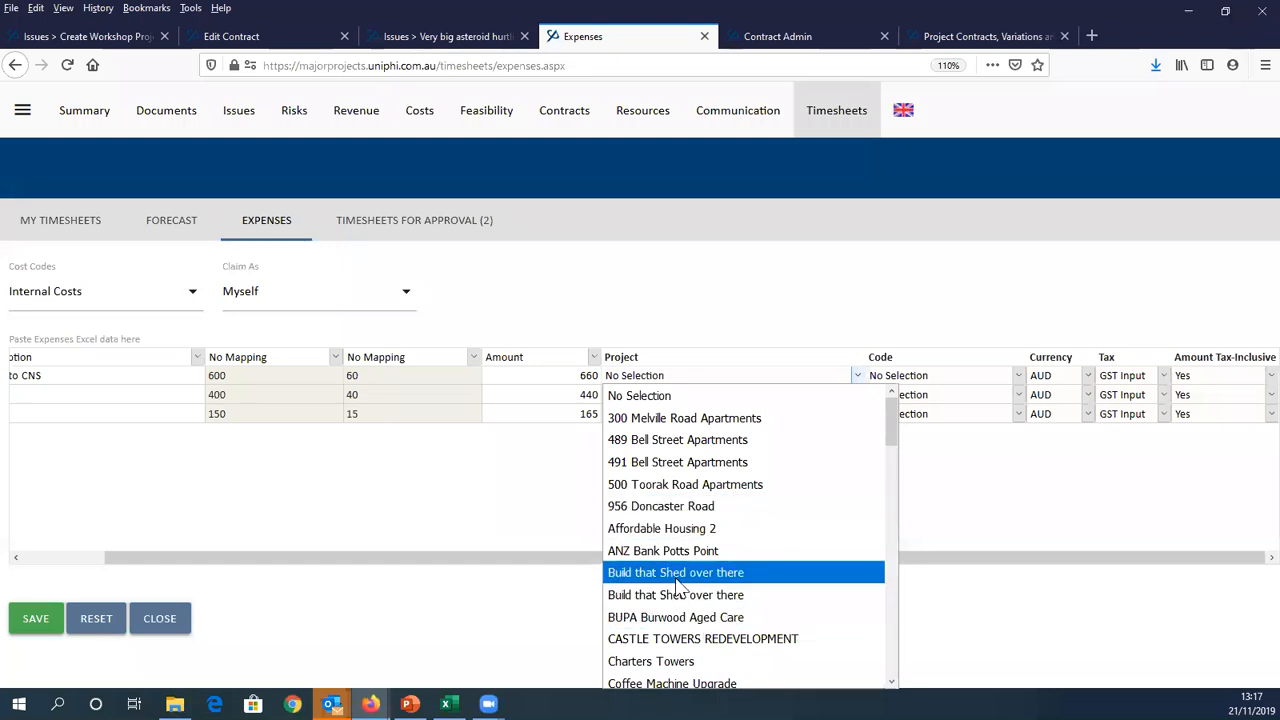
left_click(672, 486)
left_click(668, 395)
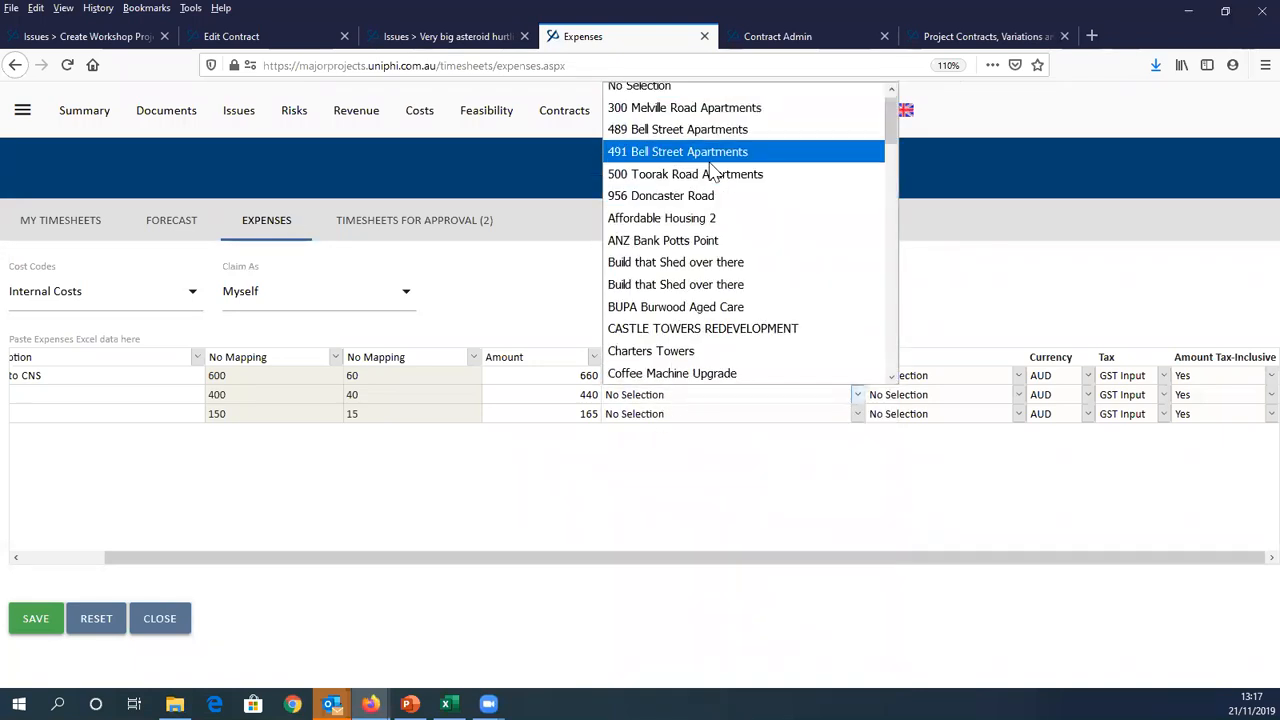
left_click(709, 160)
left_click(671, 414)
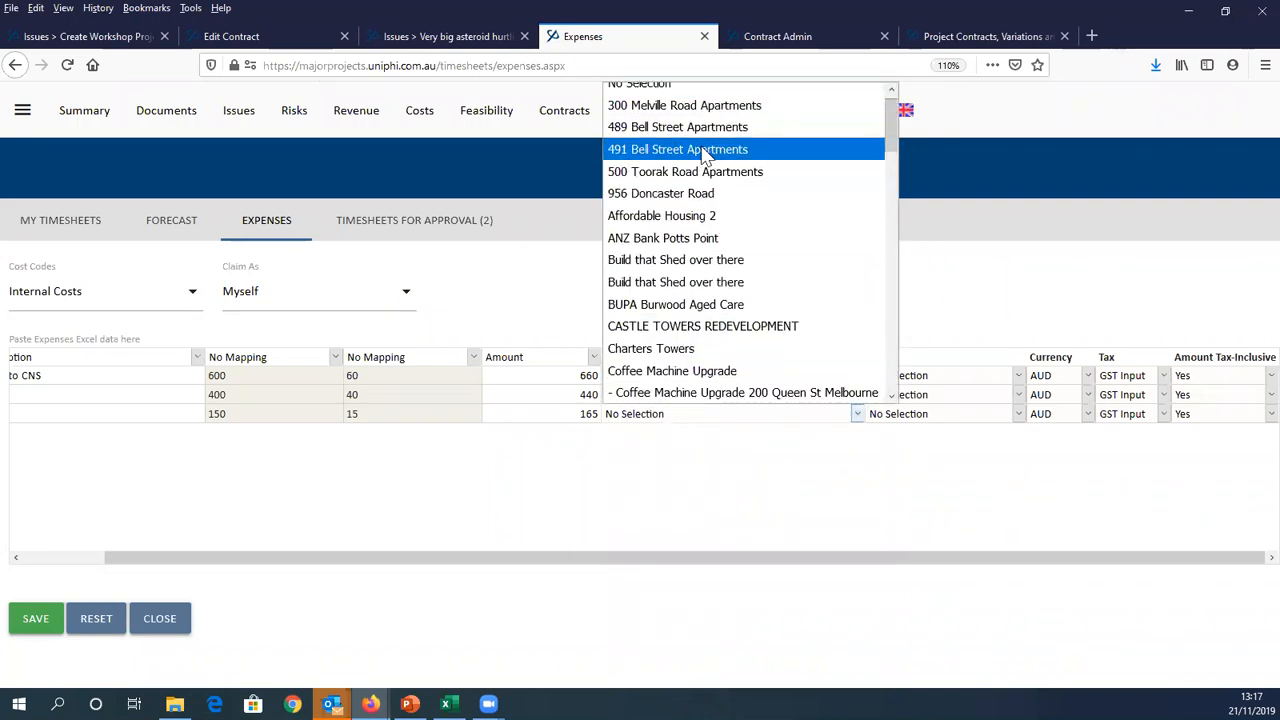
left_click(700, 127)
Set the code of the flight, hotel and meals expenses to 5-0001 - Post Contract and save the import
left_click(894, 375)
left_click(943, 420)
left_click(926, 395)
left_click(930, 436)
left_click(934, 414)
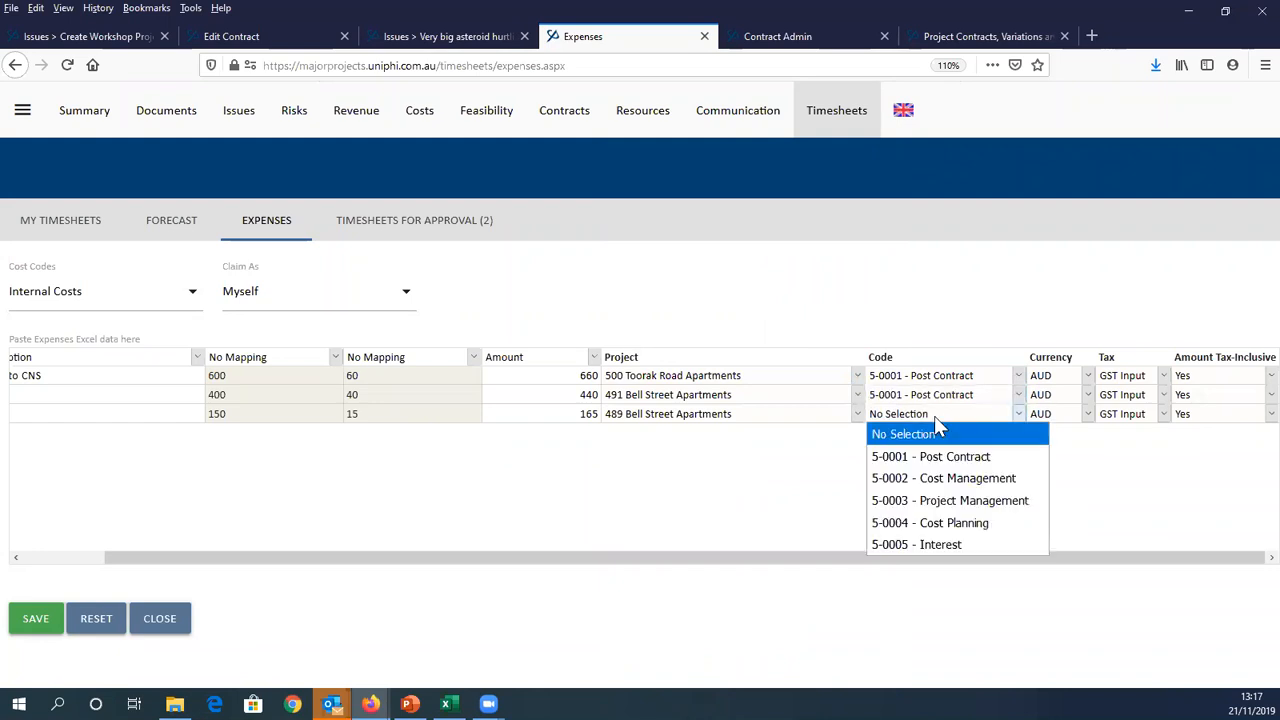
left_click(933, 456)
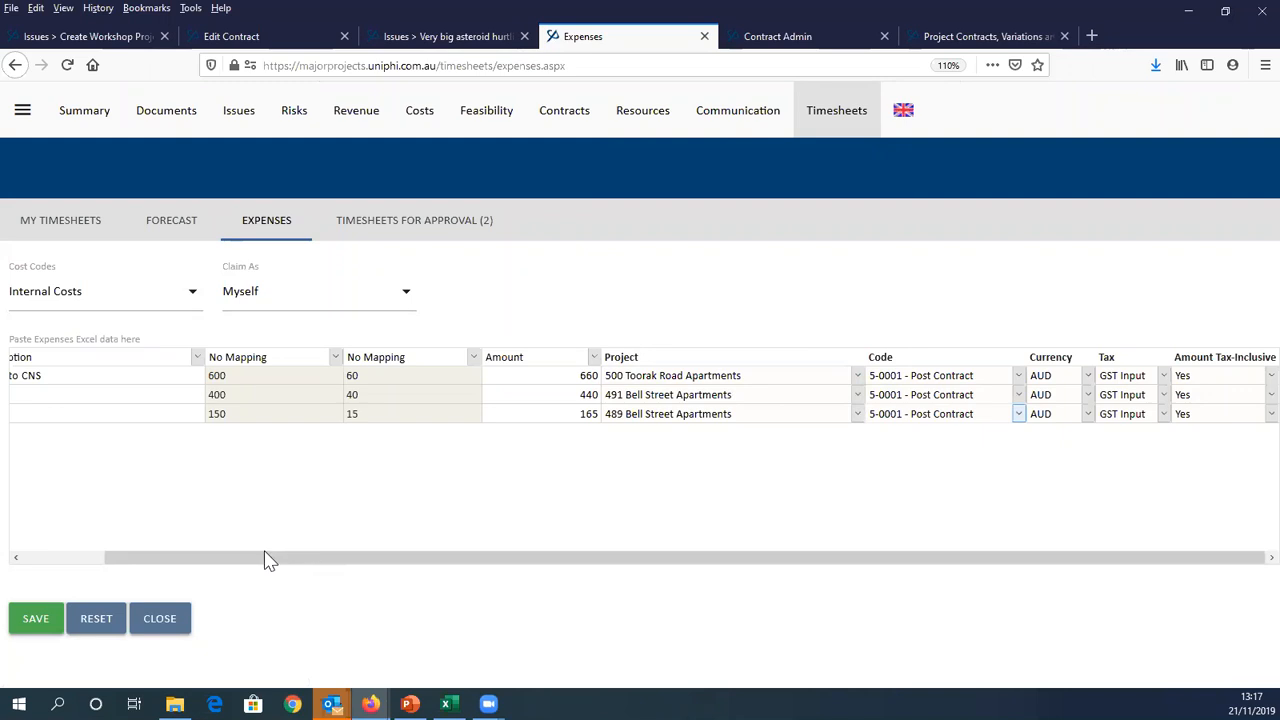
left_click_drag(268, 560, 135, 418)
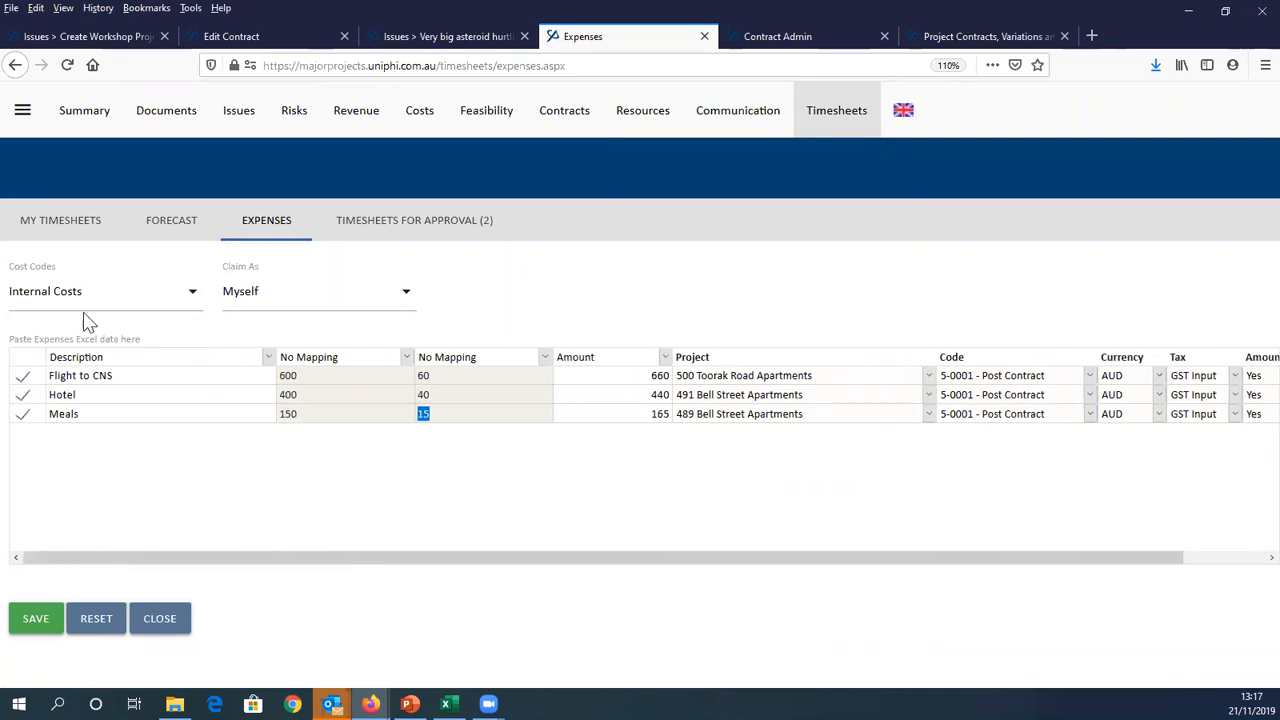
left_click(36, 628)
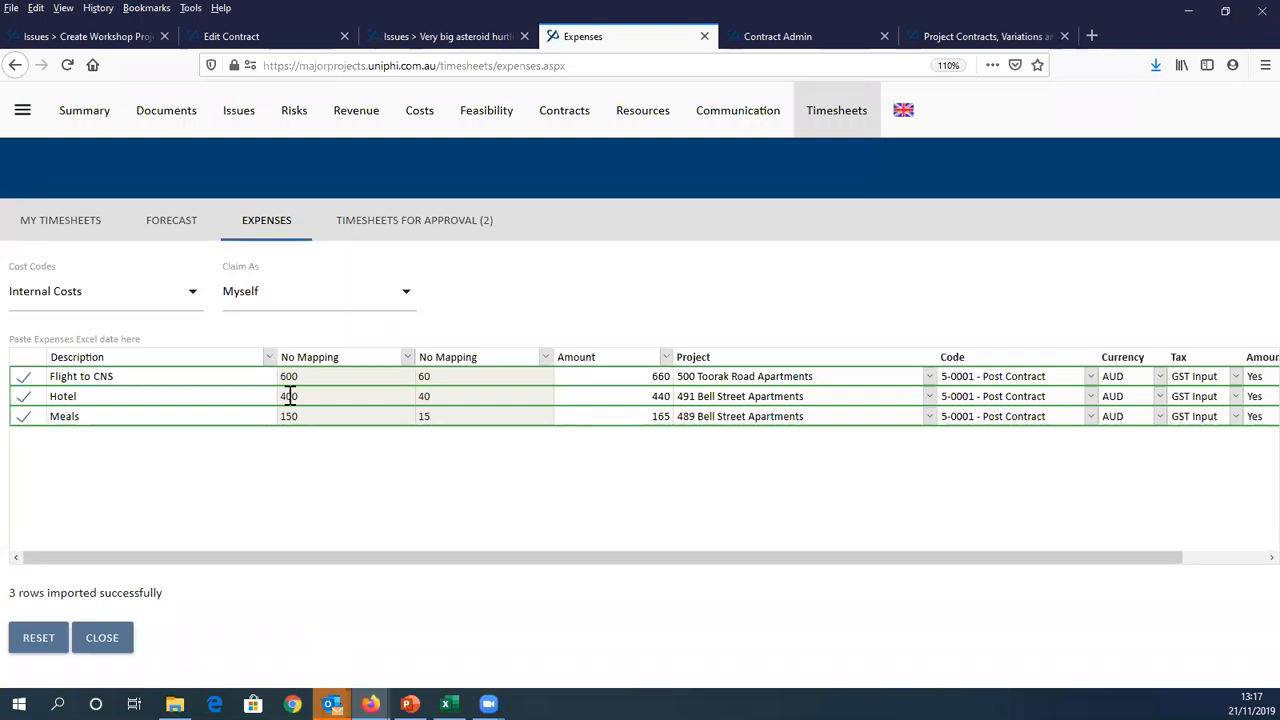
Try two individual people under Claim As, set it to All, and close the expense import
left_click(323, 306)
left_click(319, 402)
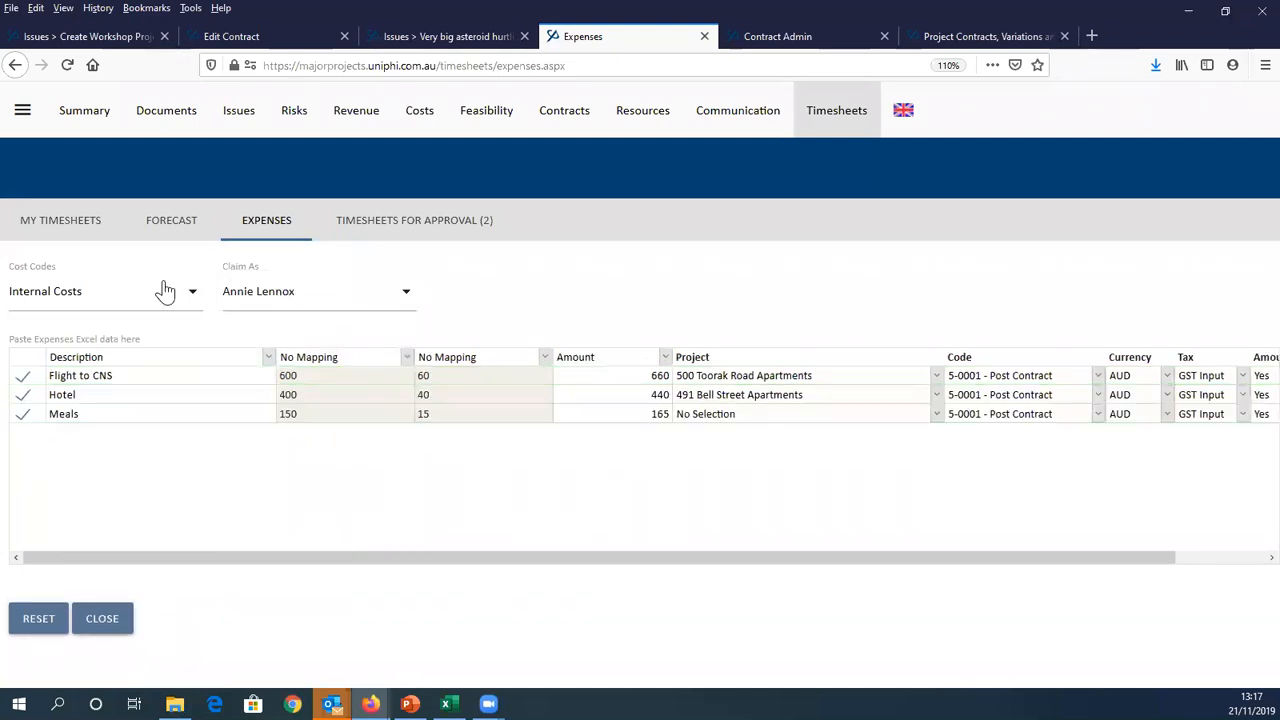
left_click(312, 310)
left_click(294, 534)
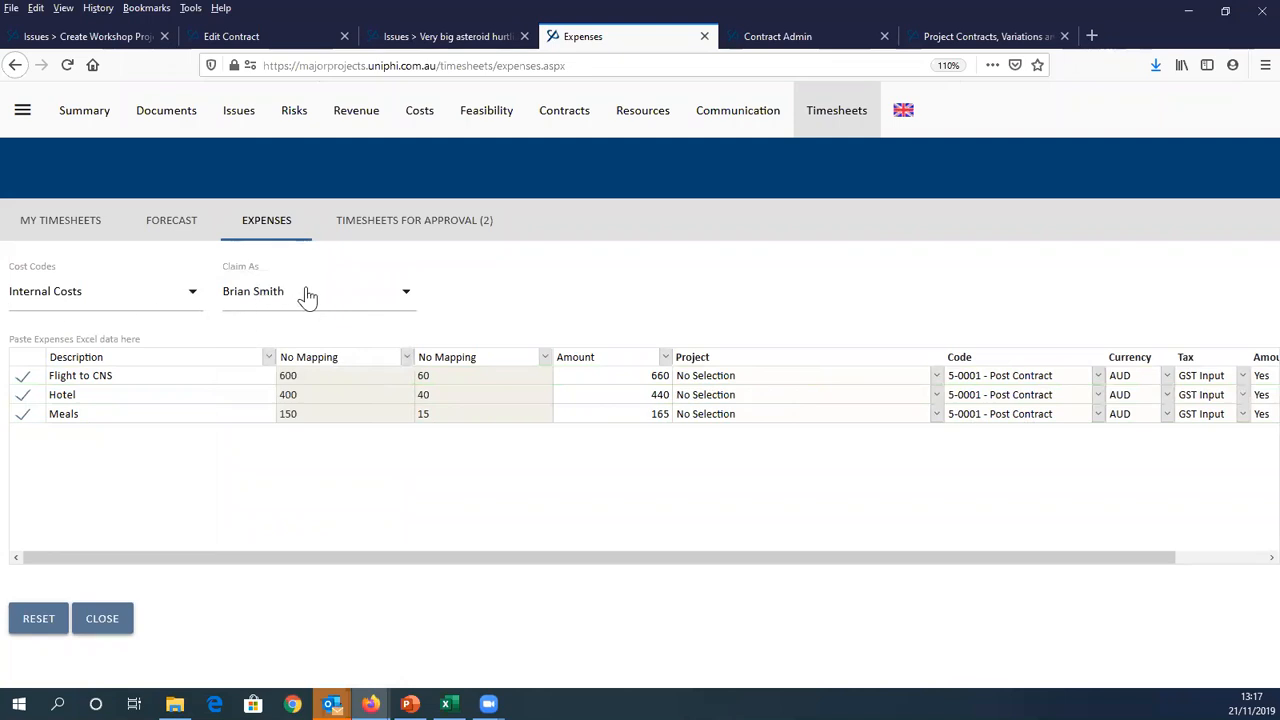
left_click(329, 309)
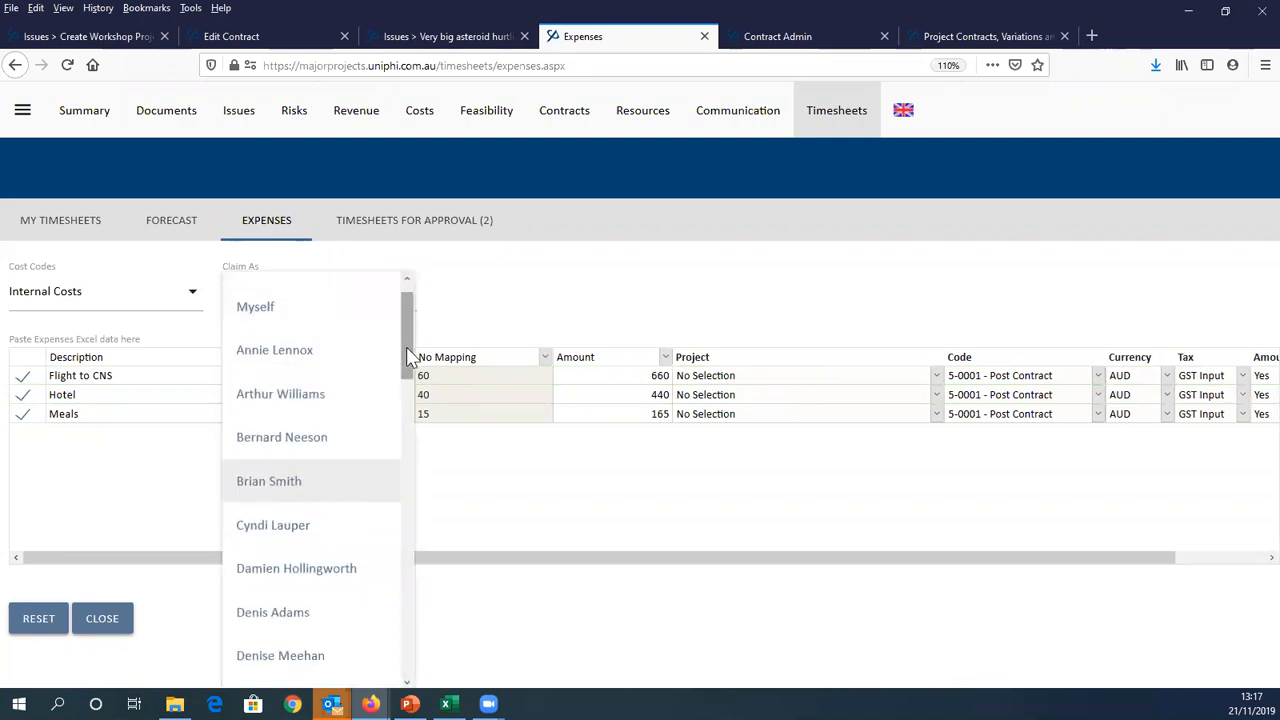
scroll(277, 323, "up", 1)
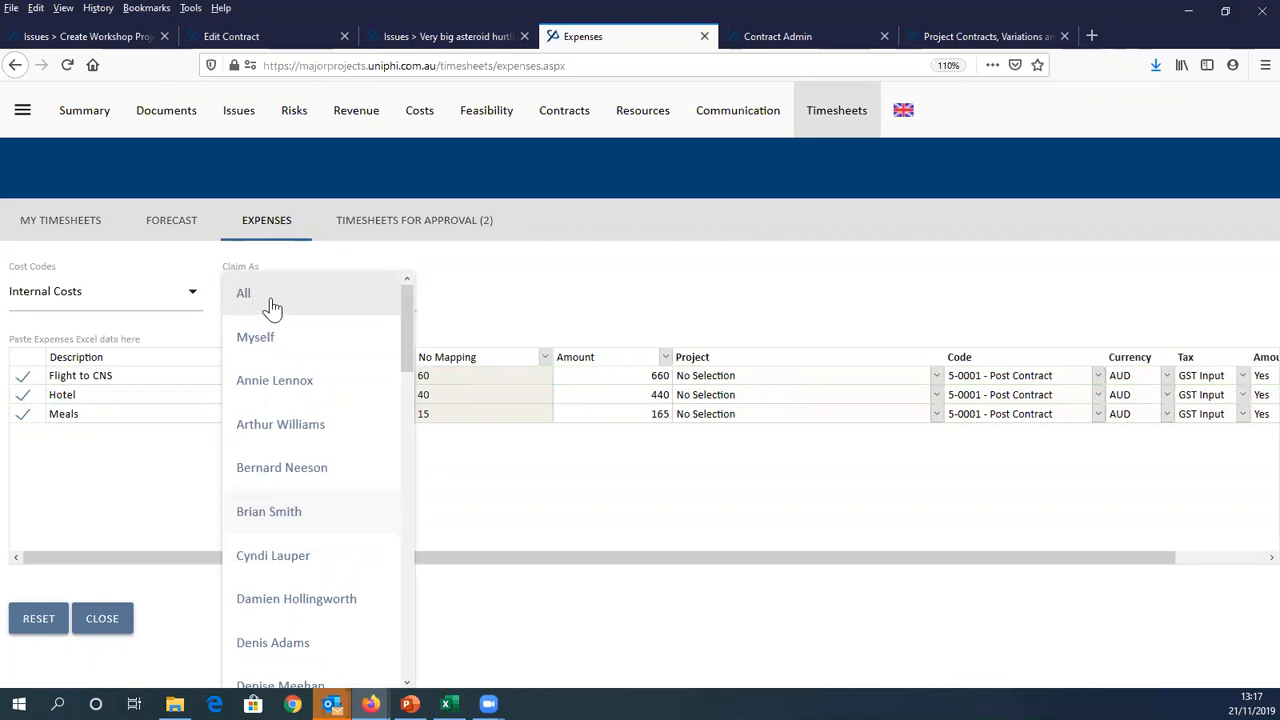
left_click(273, 308)
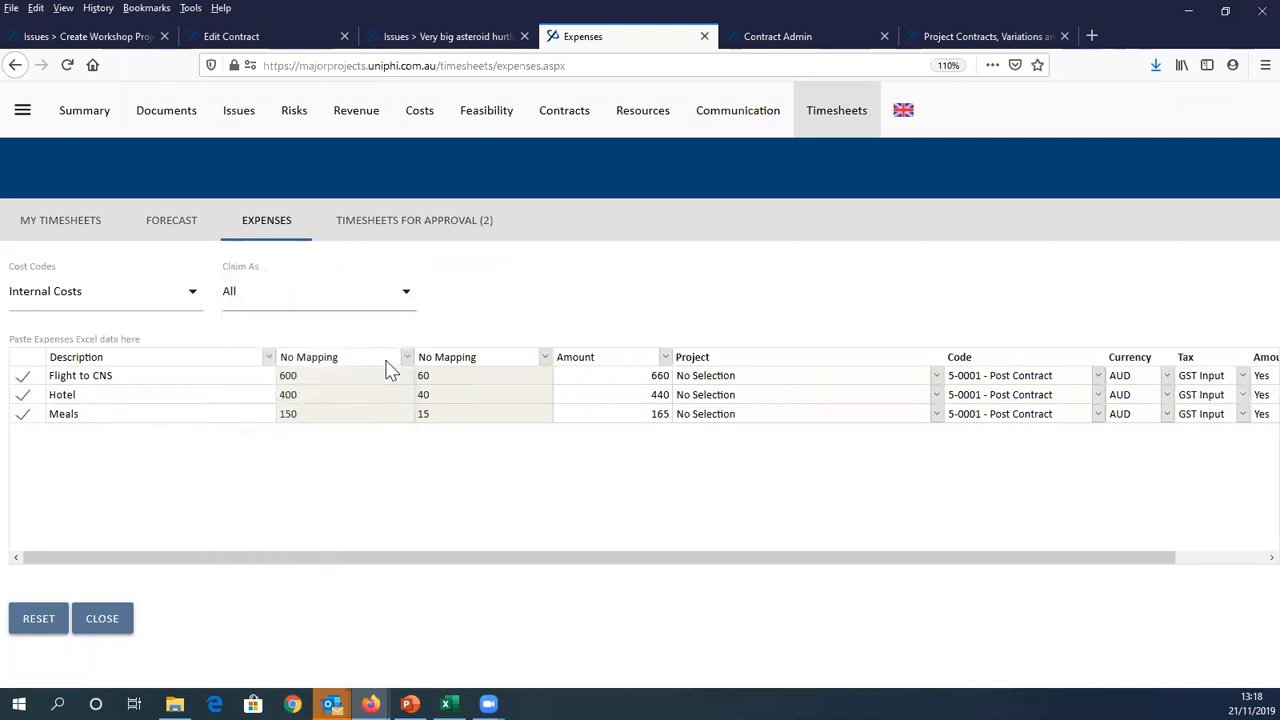
left_click(104, 625)
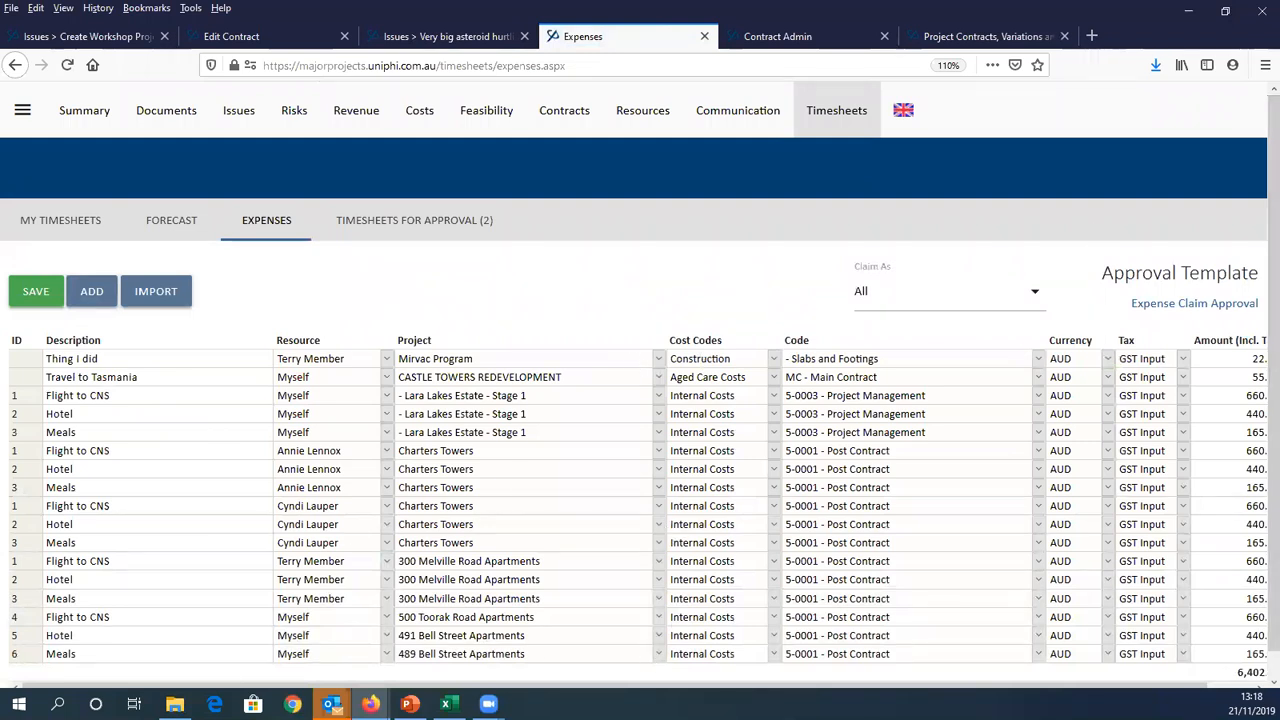
Start a new expense import, copy B1:H10 from Sheet1 (2) of the Expense example workbook in Excel, and paste it into the UniPhi import area
left_click(152, 302)
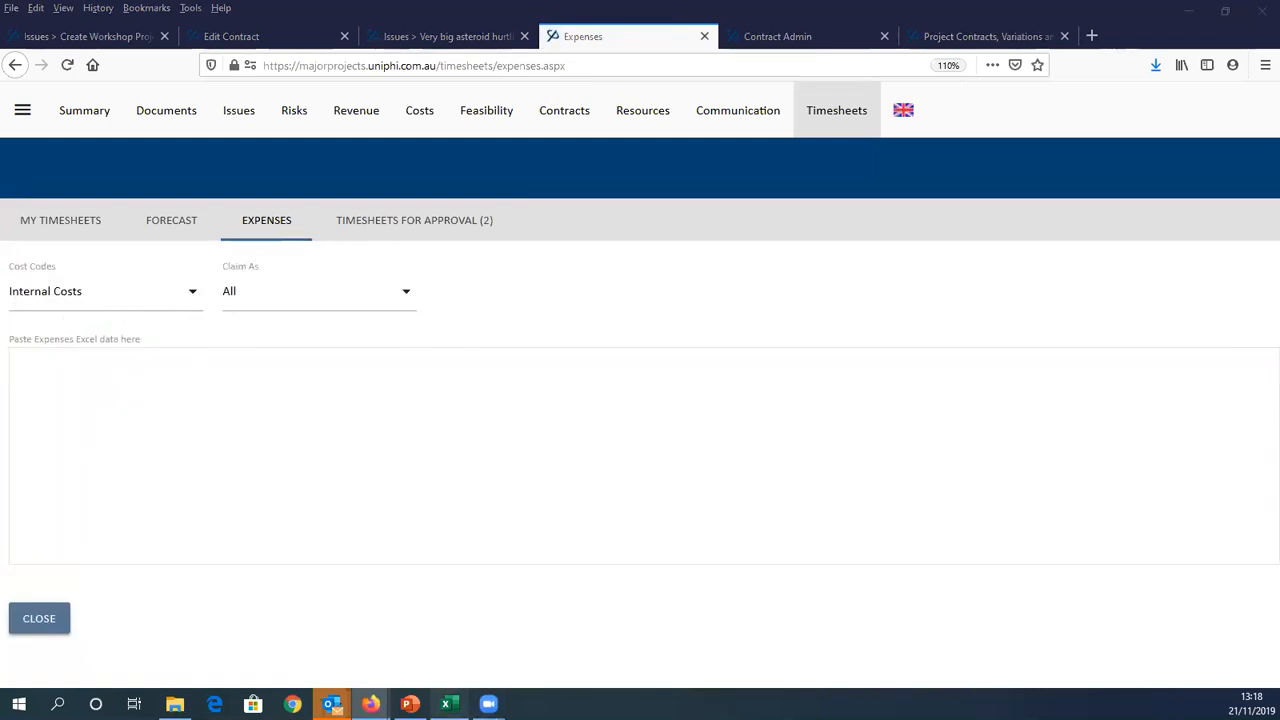
left_click(446, 704)
left_click(298, 474)
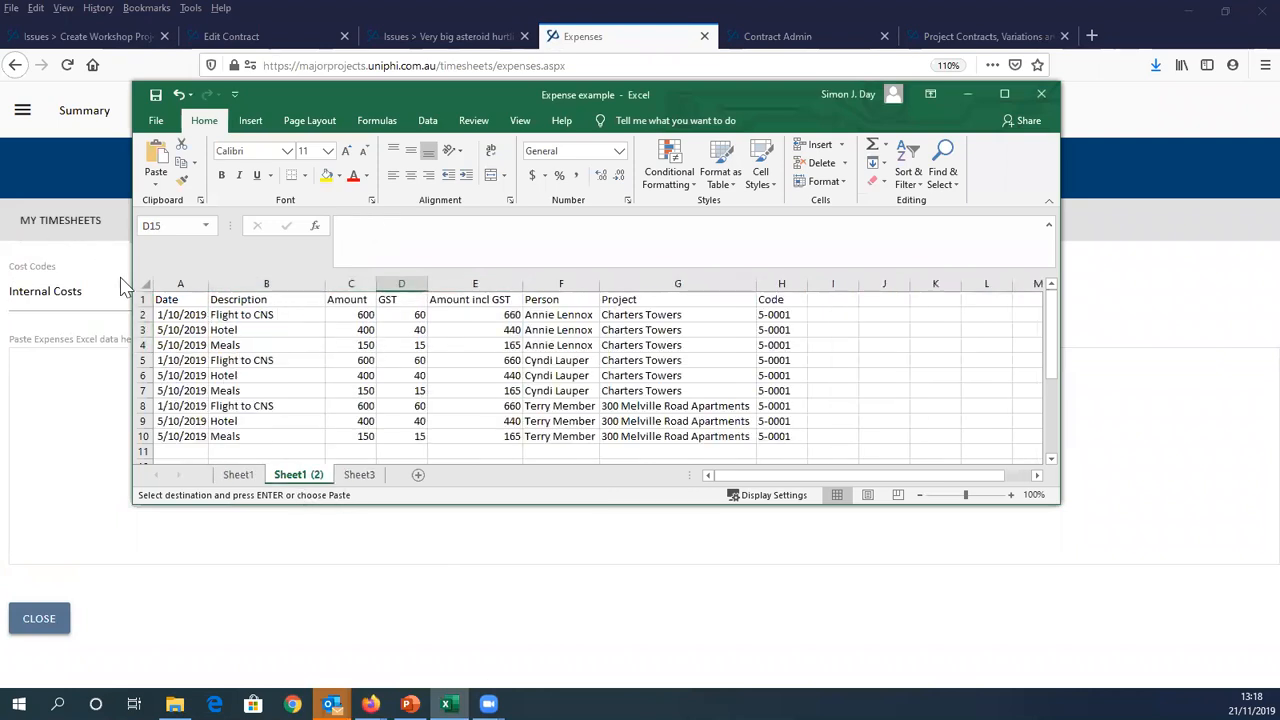
left_click_drag(220, 299, 766, 437)
key("ctrl+c")
left_click(56, 394)
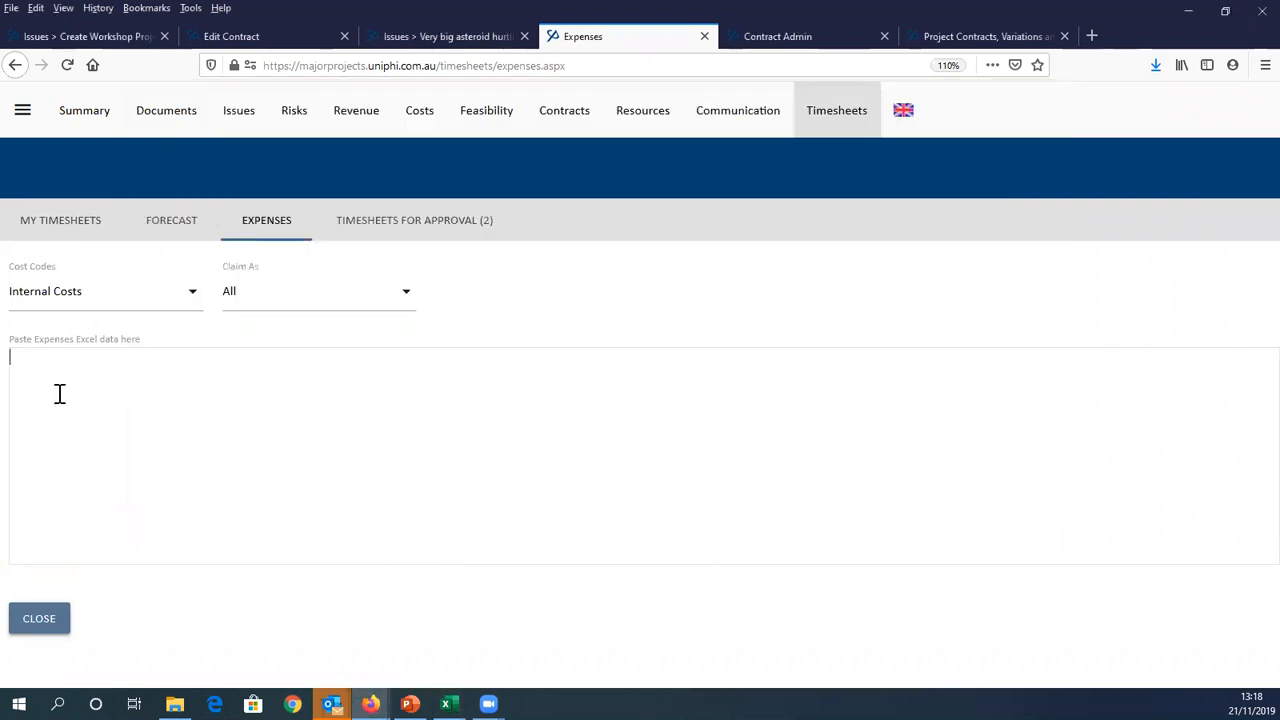
key("ctrl+v")
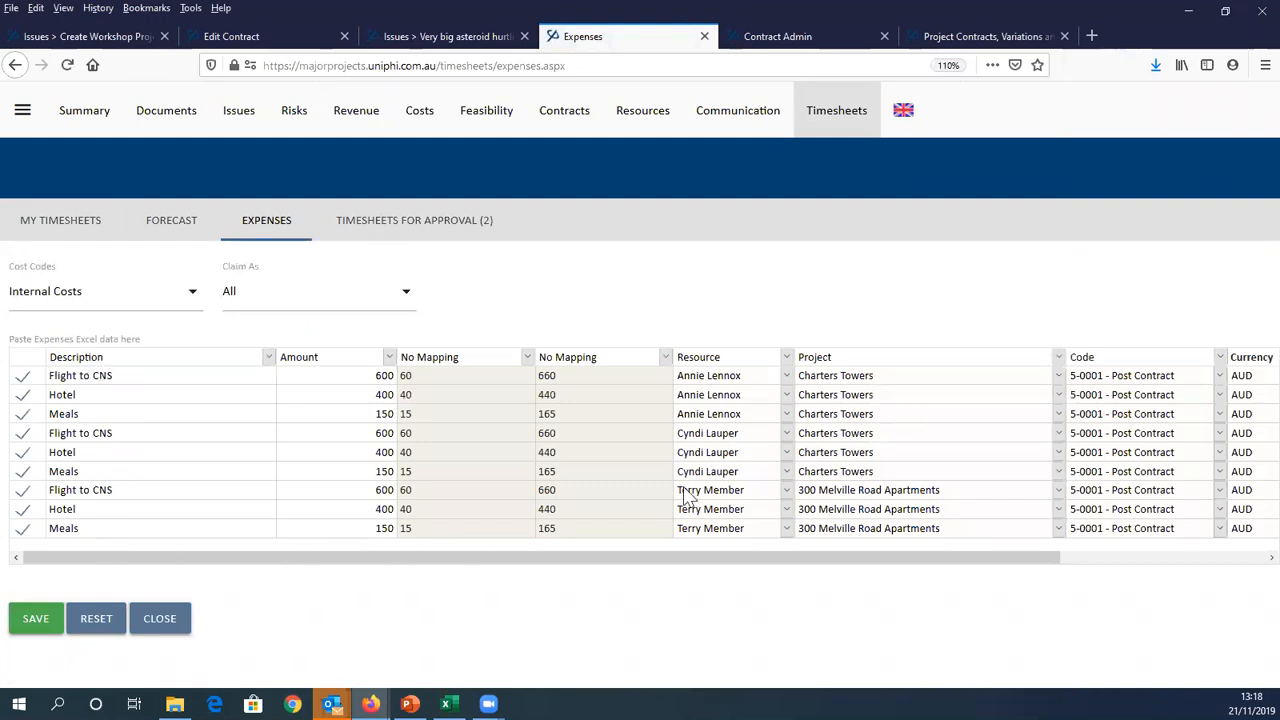
Map the GST-inclusive totals column to Amount, look over the remaining mapped columns, and reset the import
left_click(560, 365)
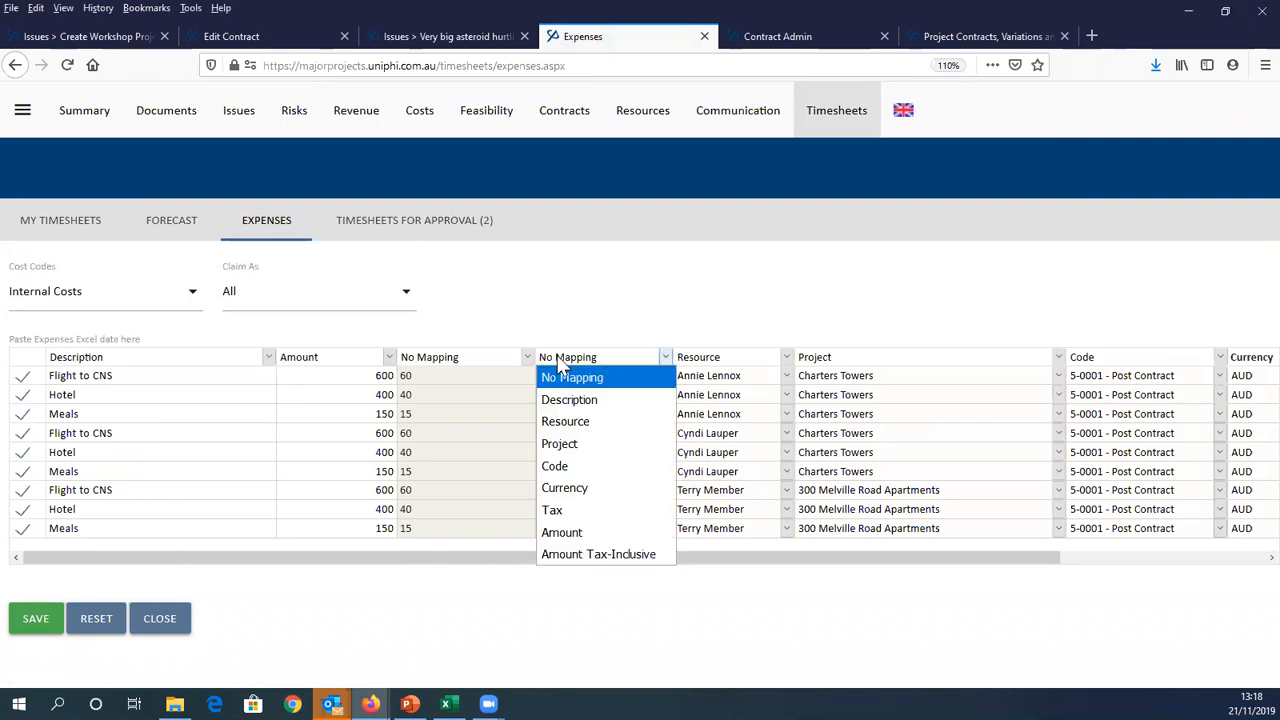
left_click(555, 531)
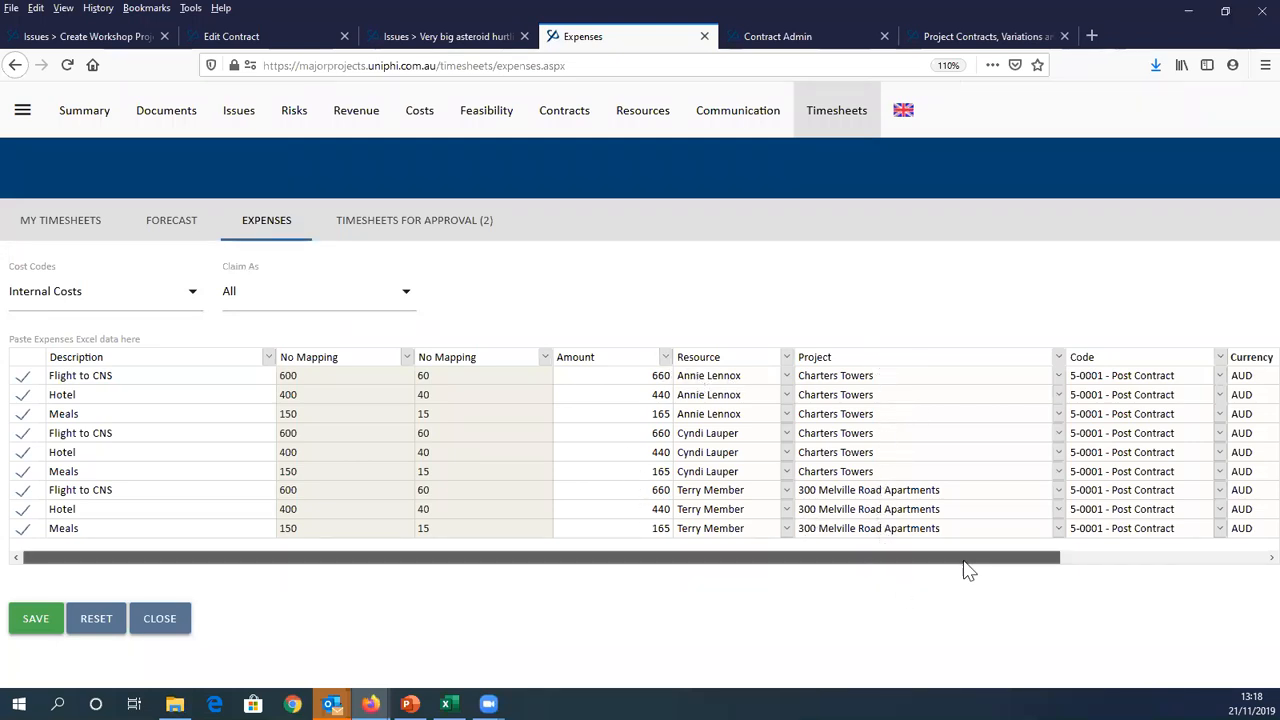
left_click_drag(965, 563, 1172, 562)
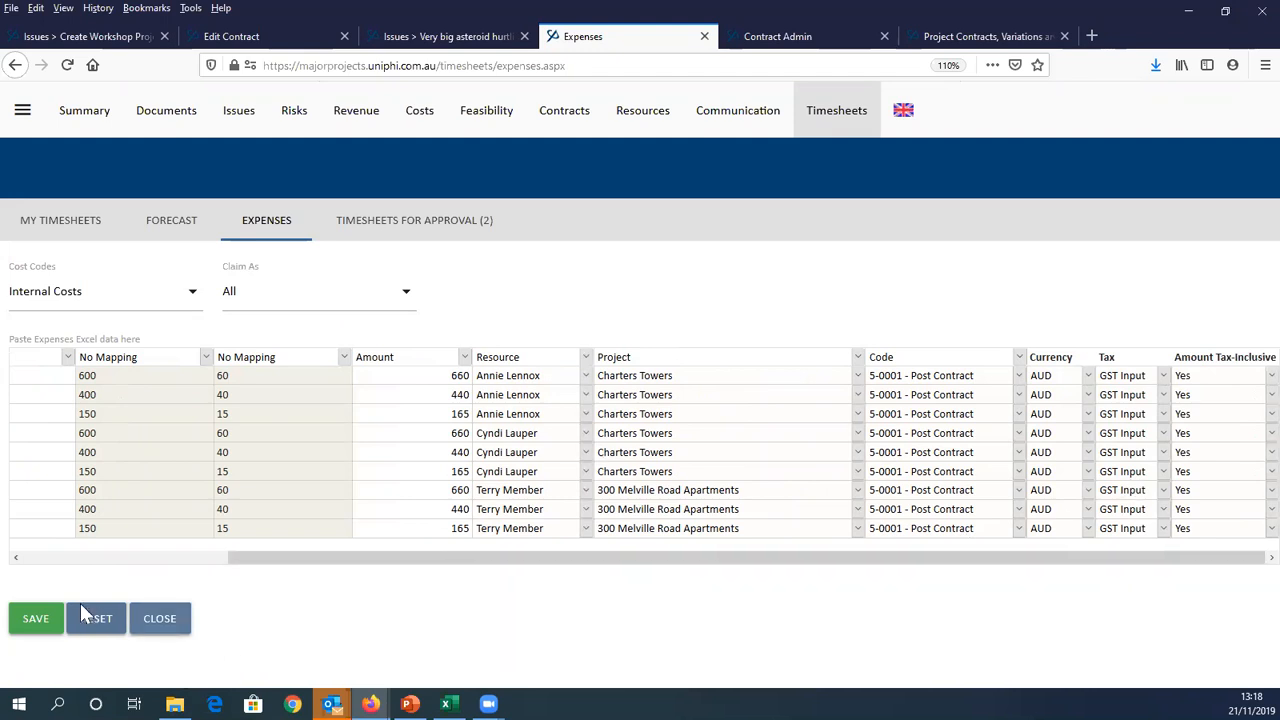
left_click(97, 624)
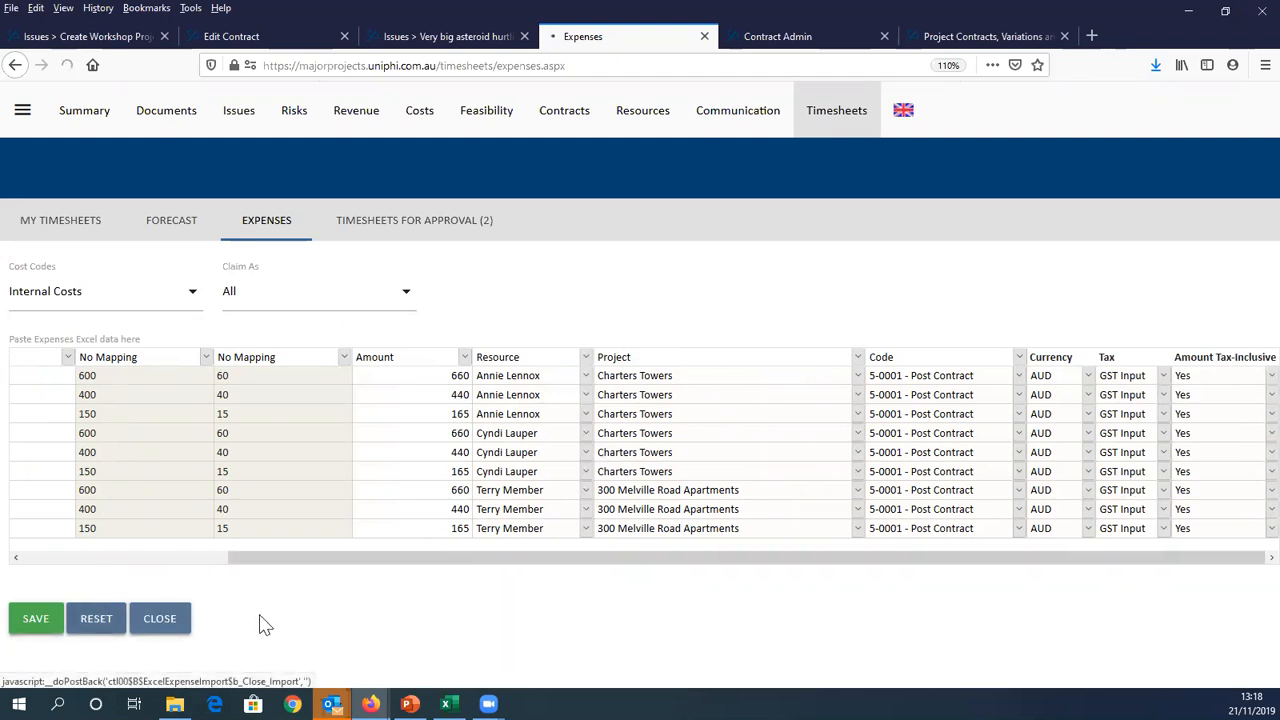
Switch to Excel and misspell the person's surname in cell F8 by adding an extra m
key("alt+Tab")
left_click(584, 362)
left_click(560, 406)
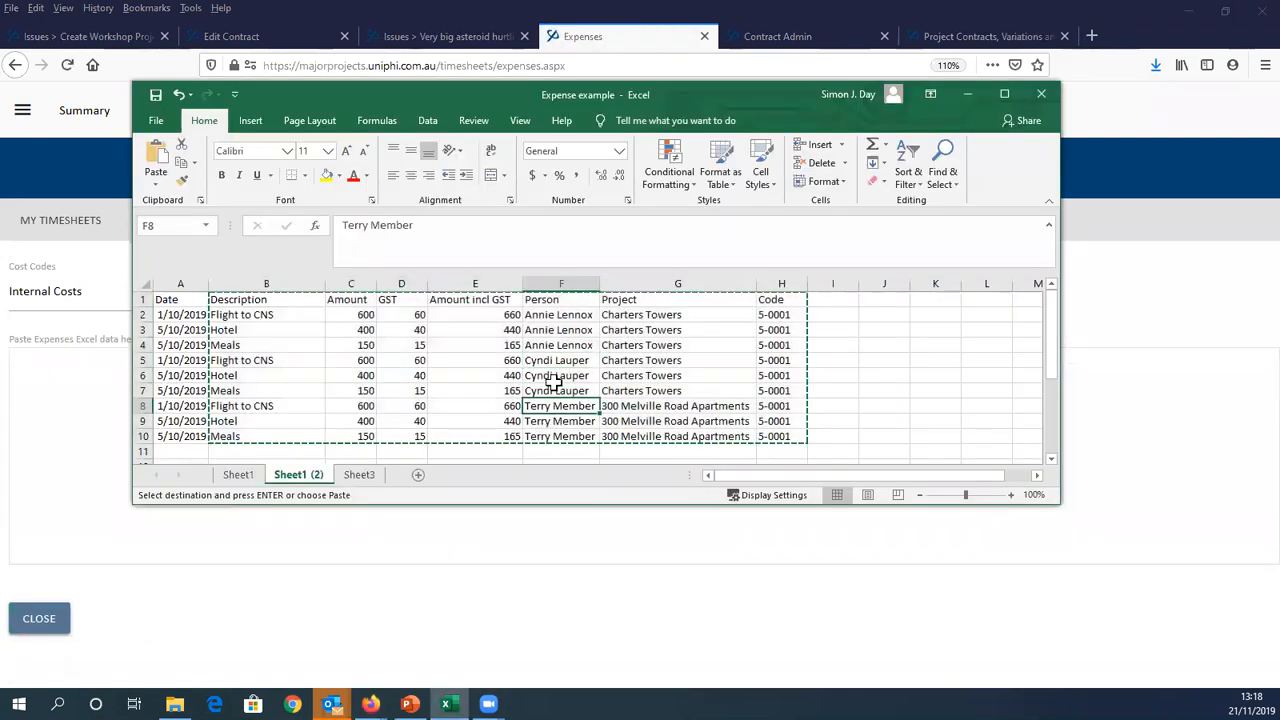
left_click(403, 226)
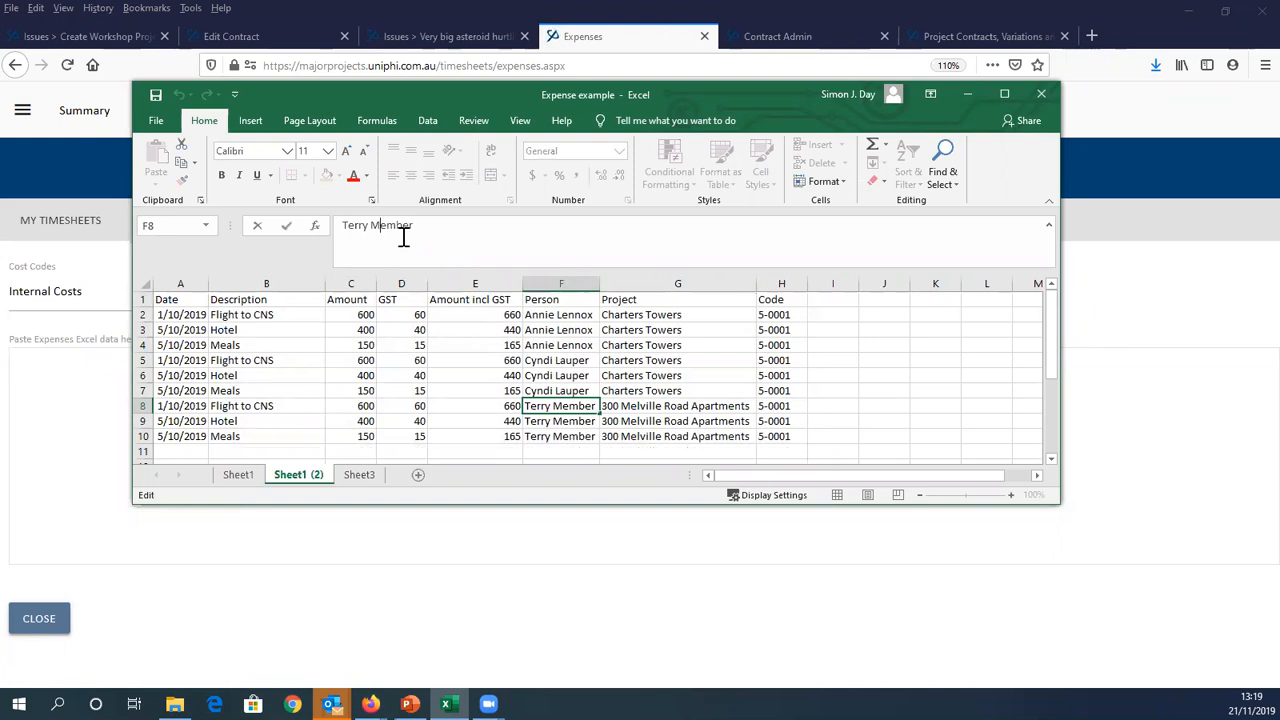
type("m")
left_click(286, 226)
Copy the expense rows B1:H10 with the misspelled name and paste them into the UniPhi import area
left_click_drag(278, 292, 777, 432)
key("ctrl+c")
left_click(35, 395)
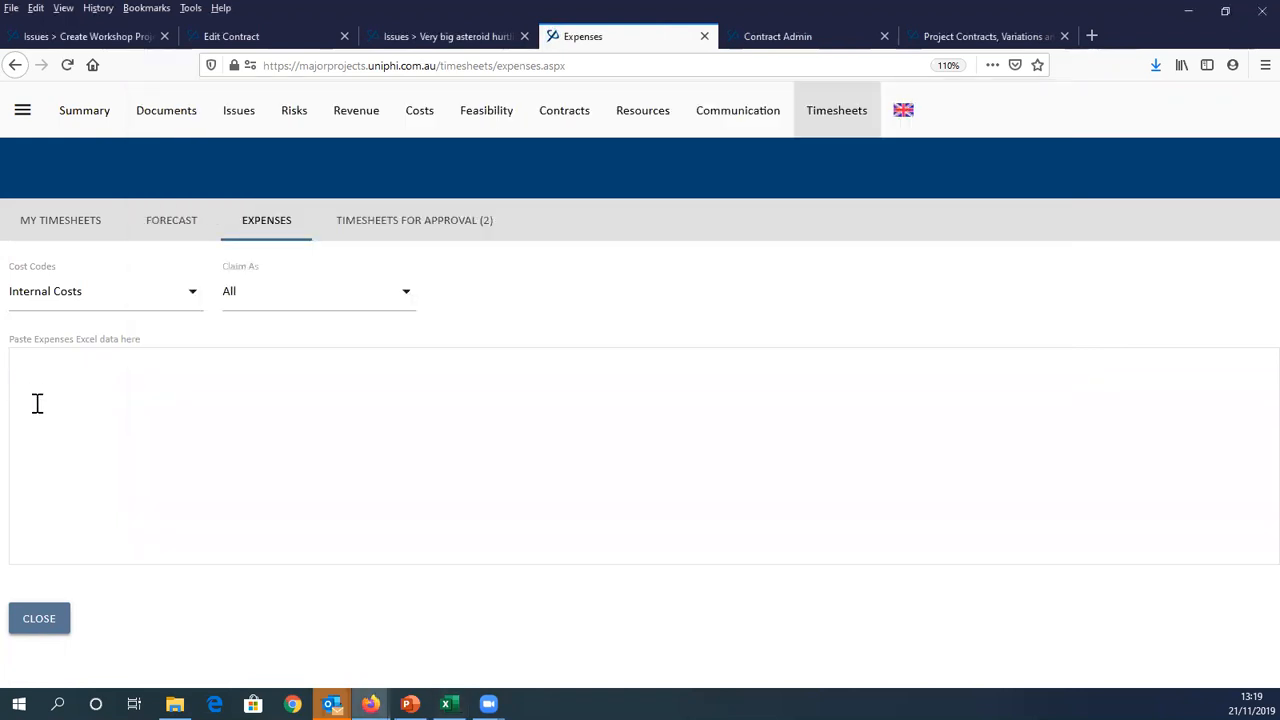
key("ctrl+v")
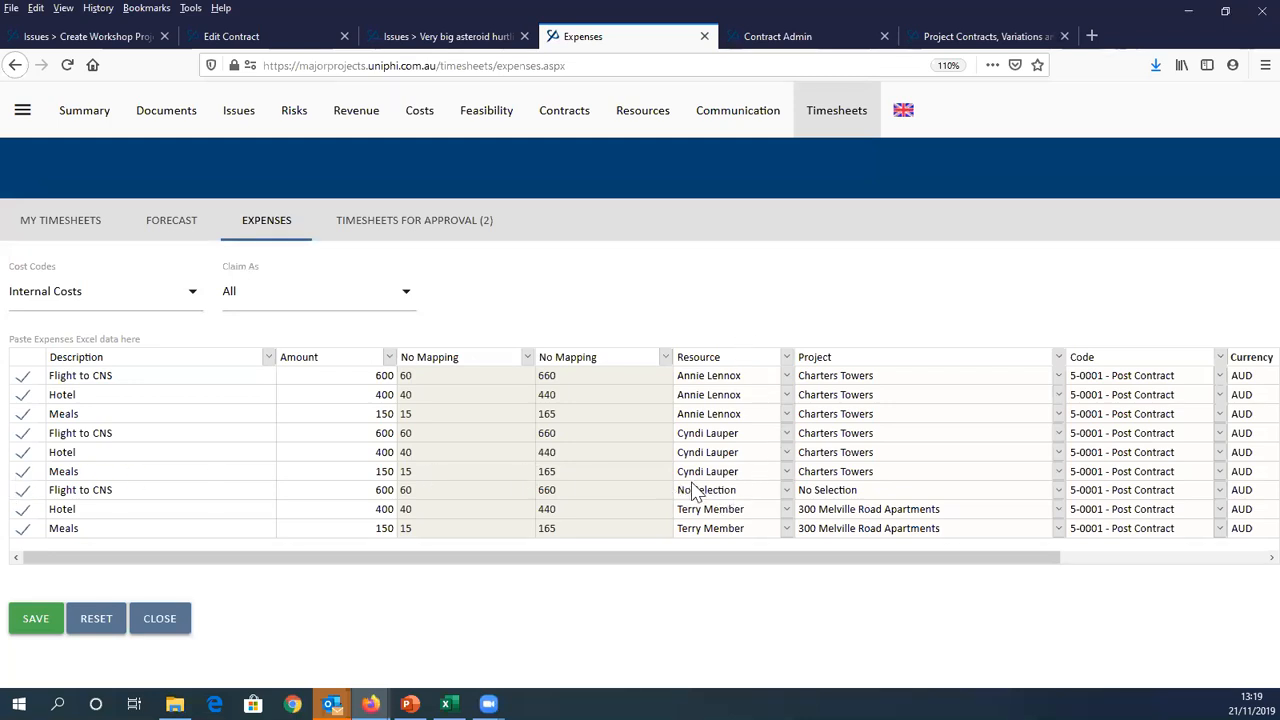
Assign the last flight expense to the same person as the two rows below it and to project 300 Melville Road Apartments
left_click(745, 492)
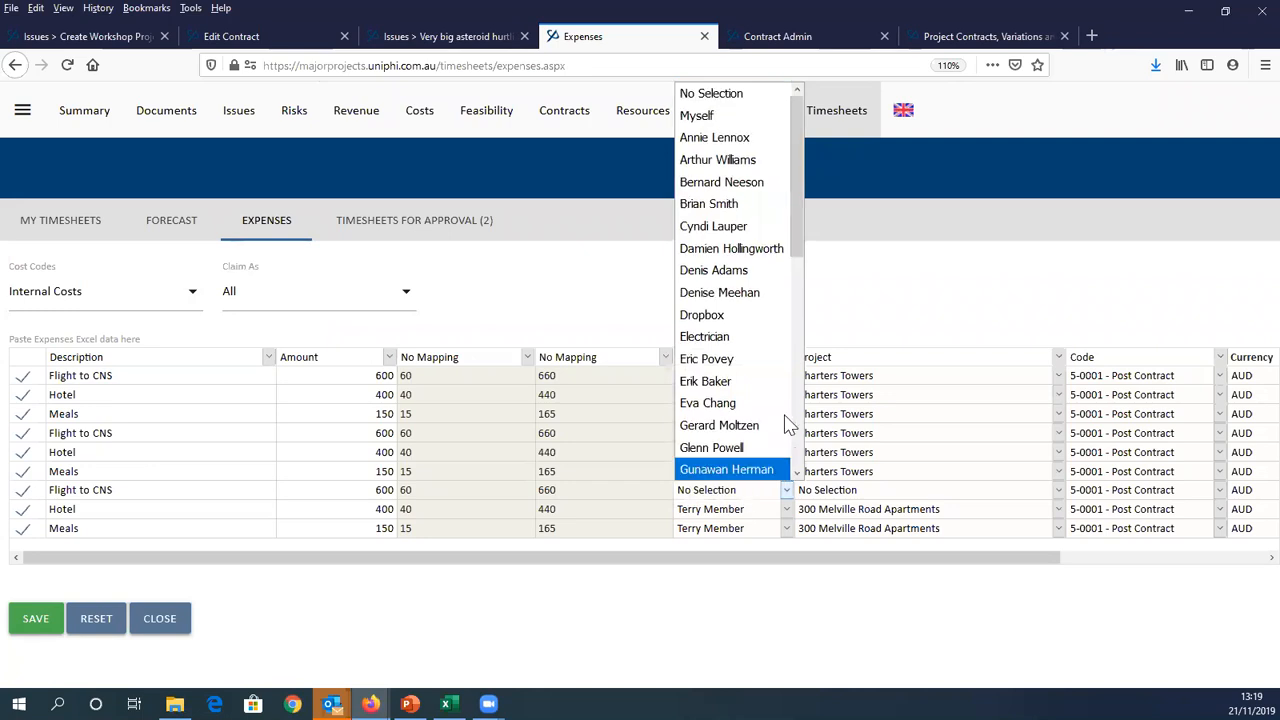
scroll(750, 450, "down", 7)
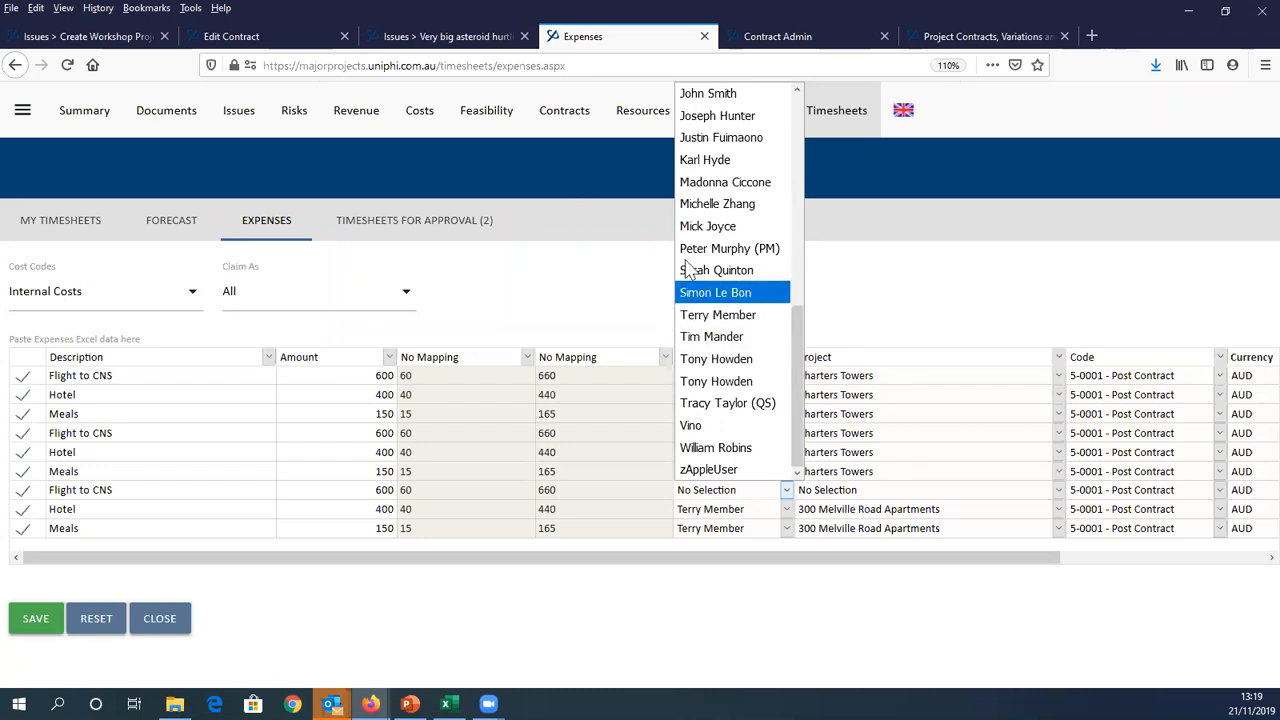
left_click(740, 322)
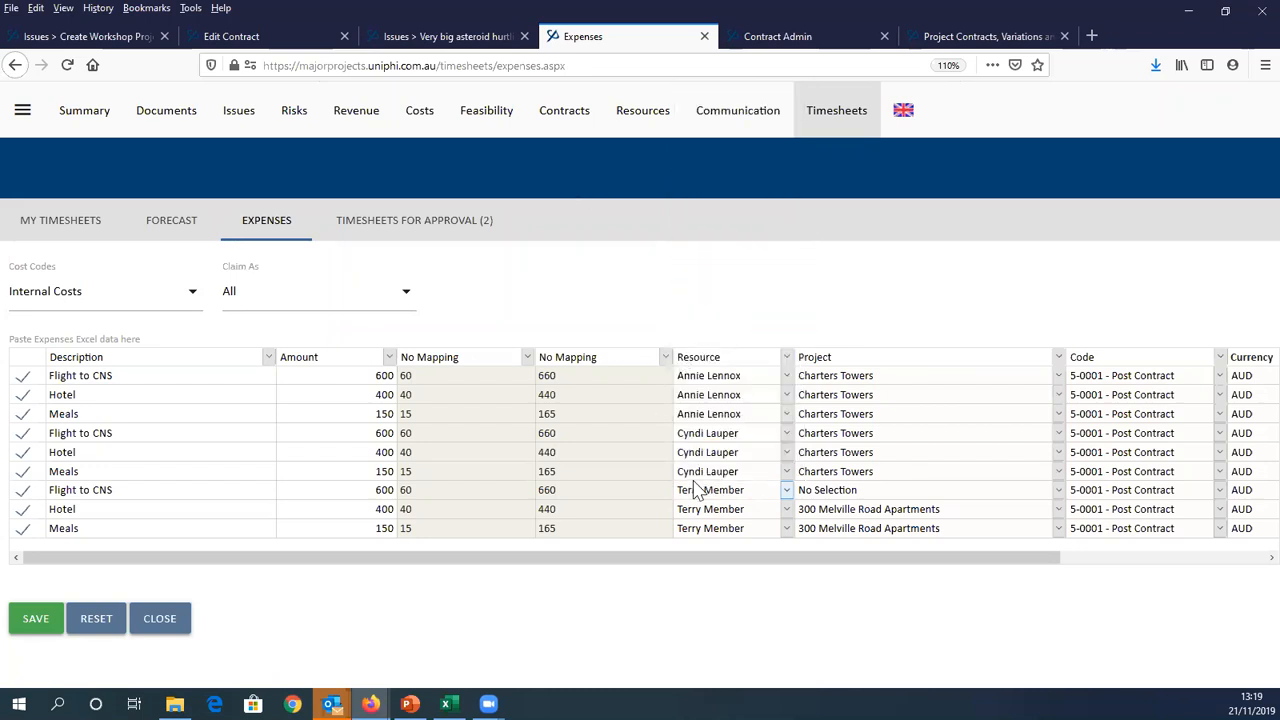
left_click(862, 490)
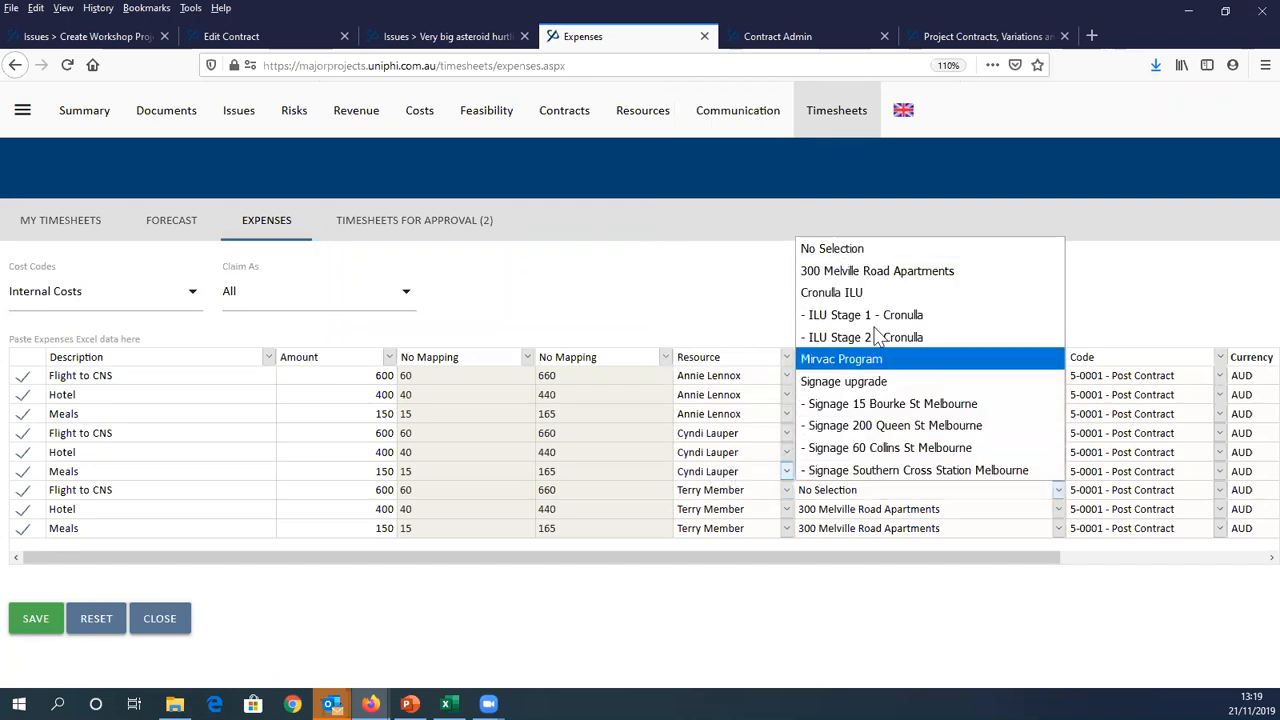
left_click(880, 272)
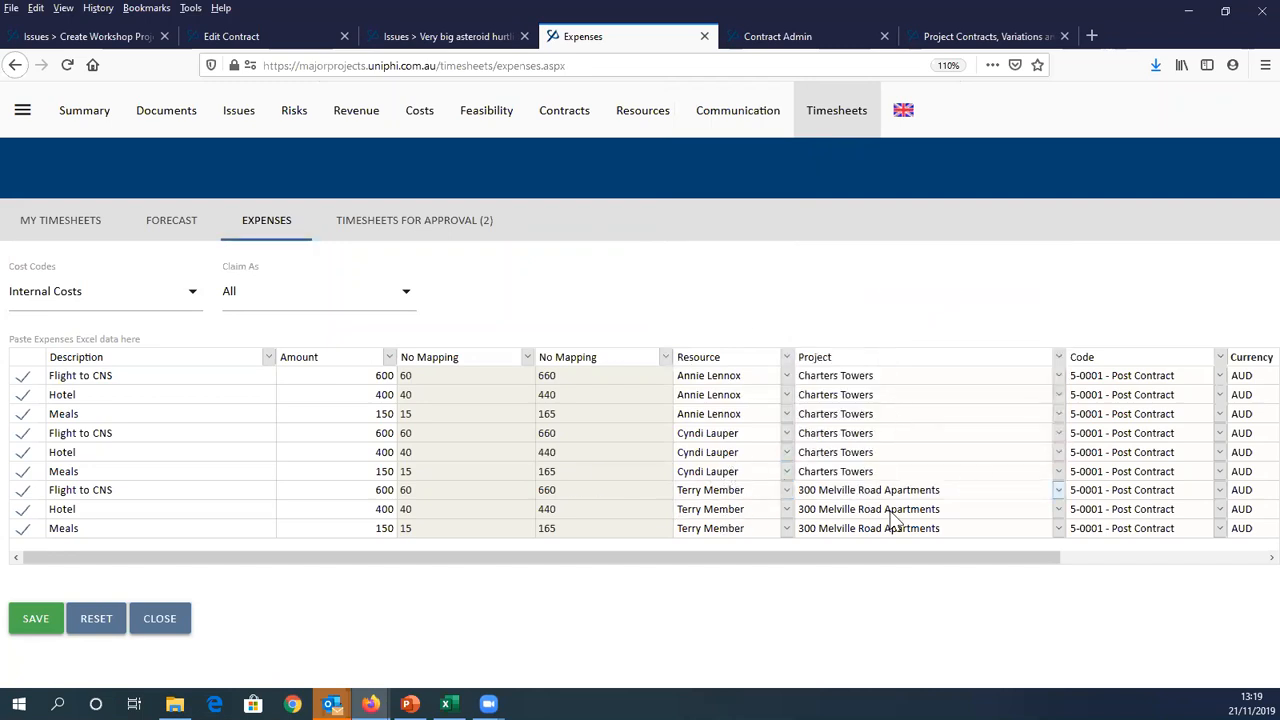
Map the GST-inclusive totals column to Amount for the nine expense rows and save the import
left_click_drag(923, 560, 1146, 583)
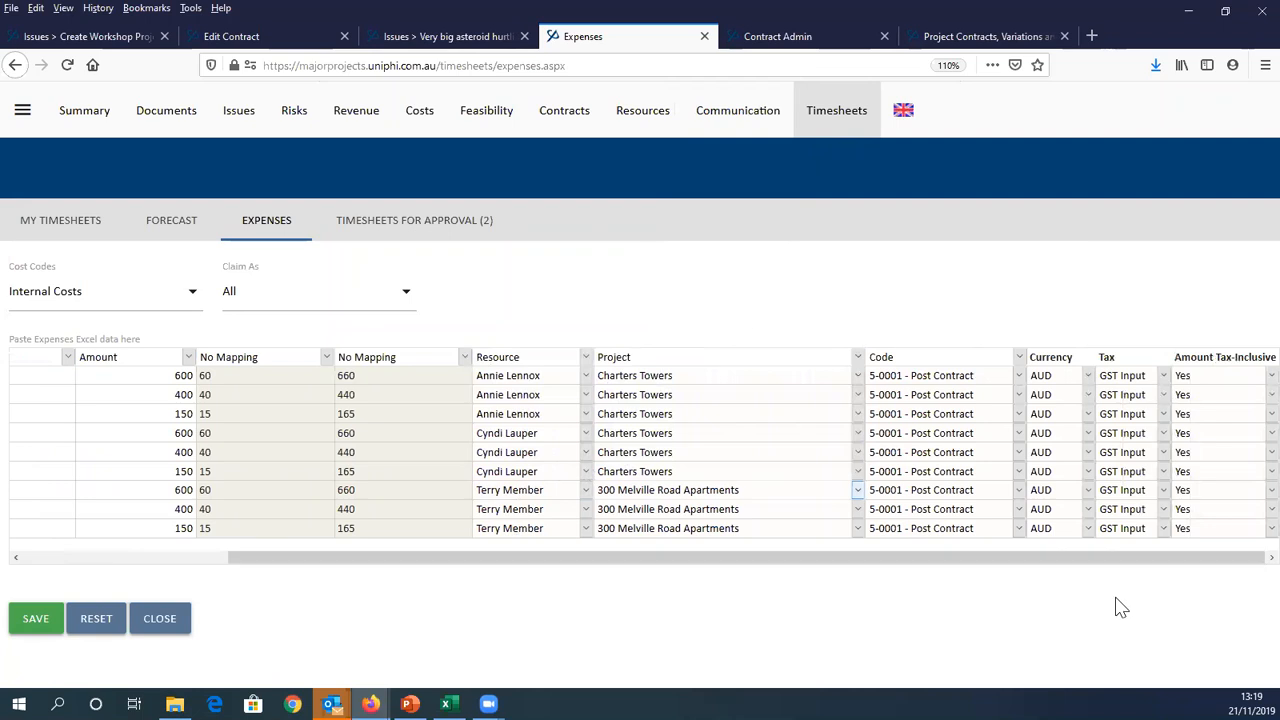
left_click(402, 360)
left_click(400, 533)
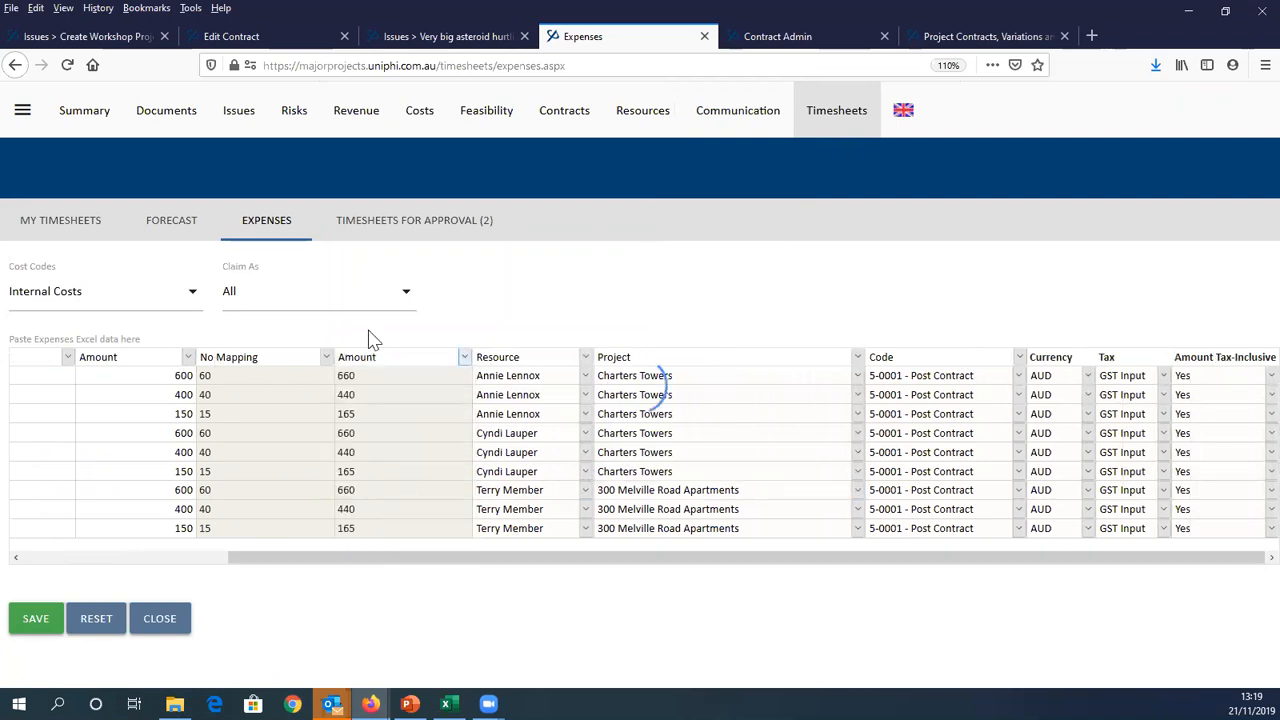
left_click(35, 625)
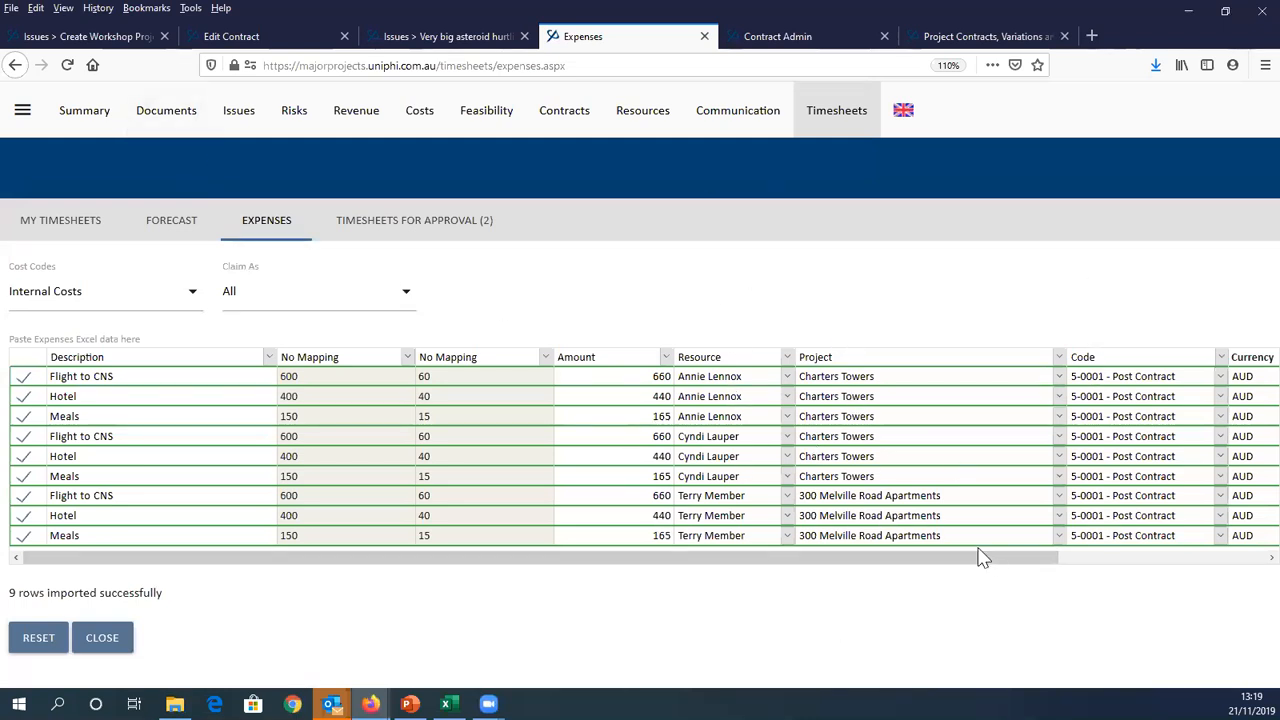
Review the expense rows and Project column in the Expense example workbook in Excel, and return to UniPhi
left_click(450, 704)
left_click(654, 312)
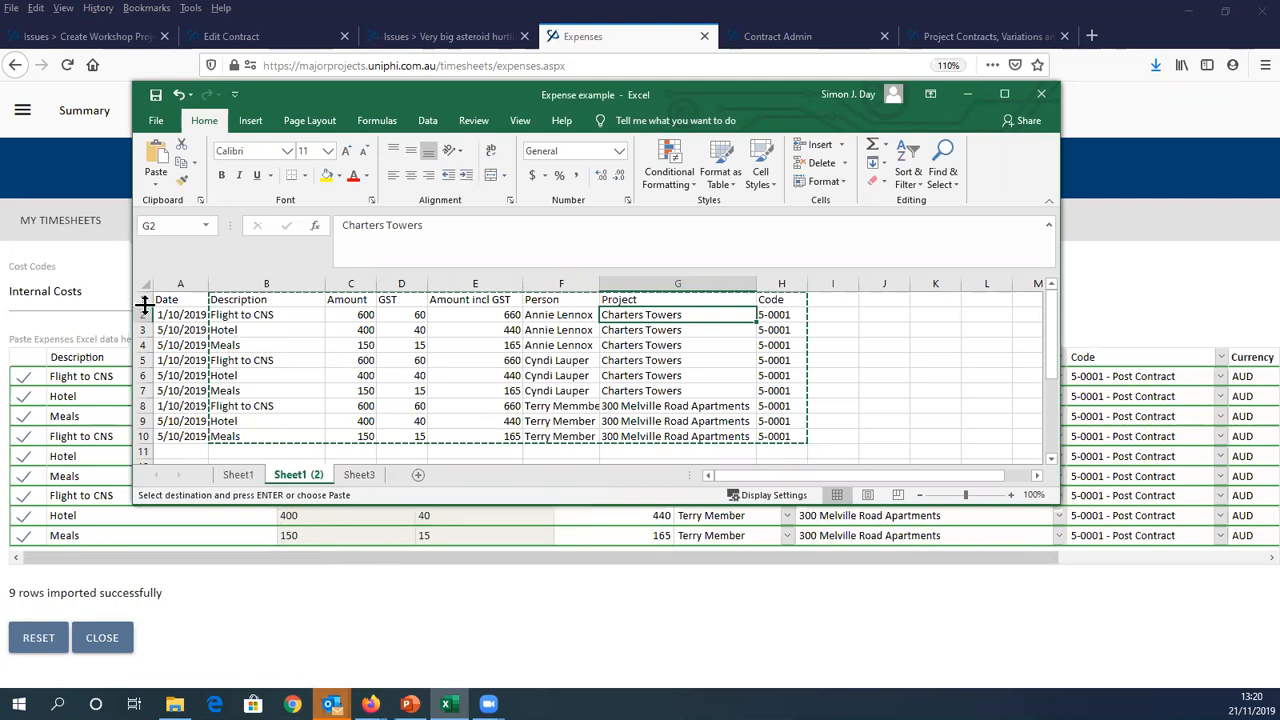
left_click(491, 556)
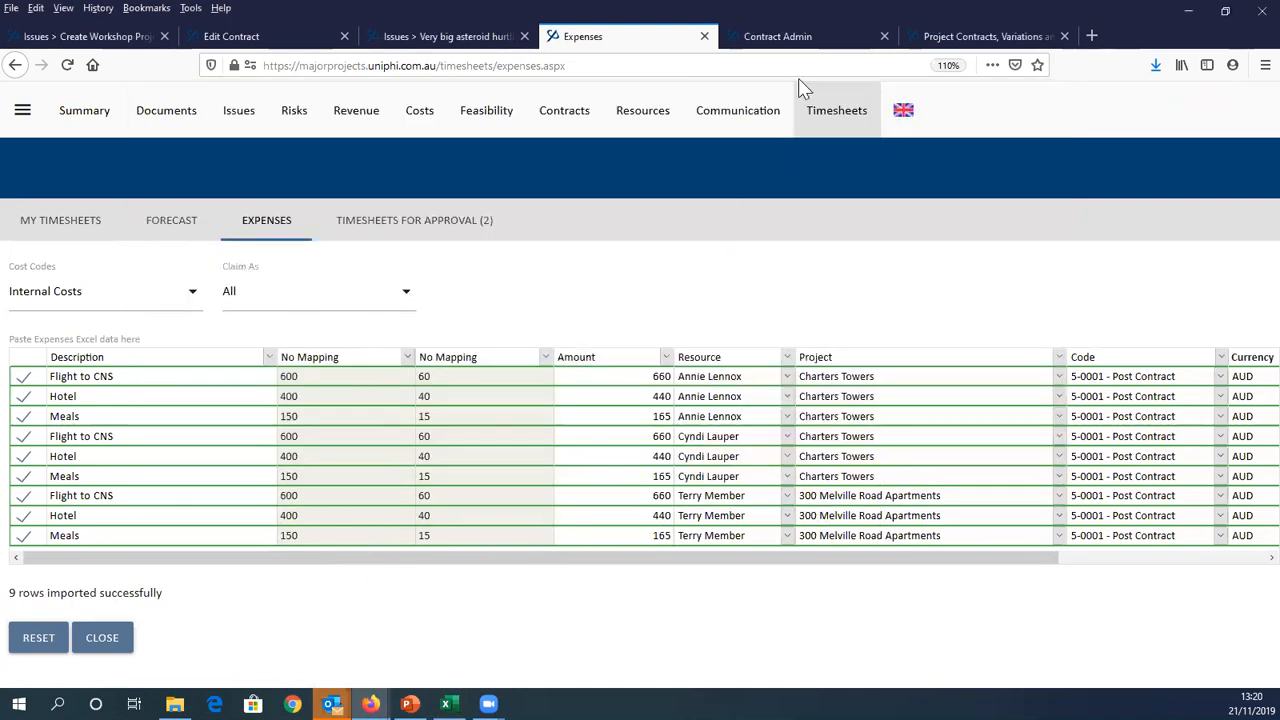
Open the resource planning import from the Resources list
left_click(636, 118)
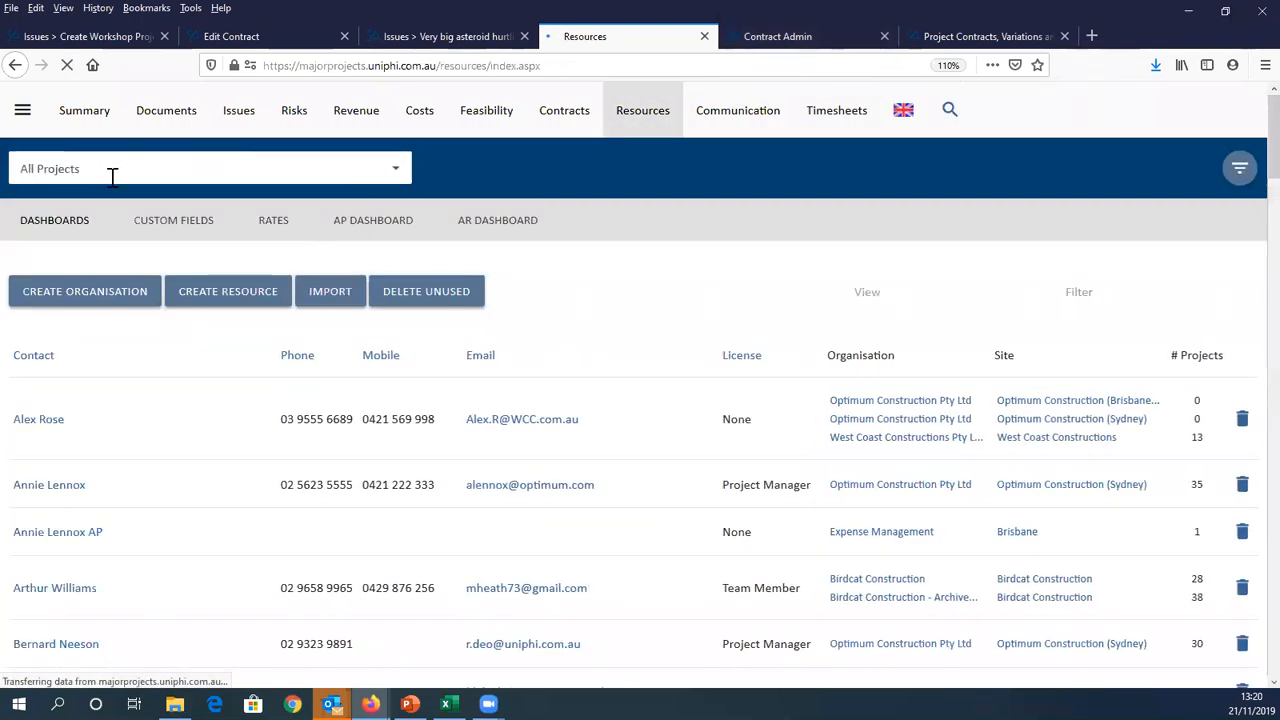
left_click(328, 303)
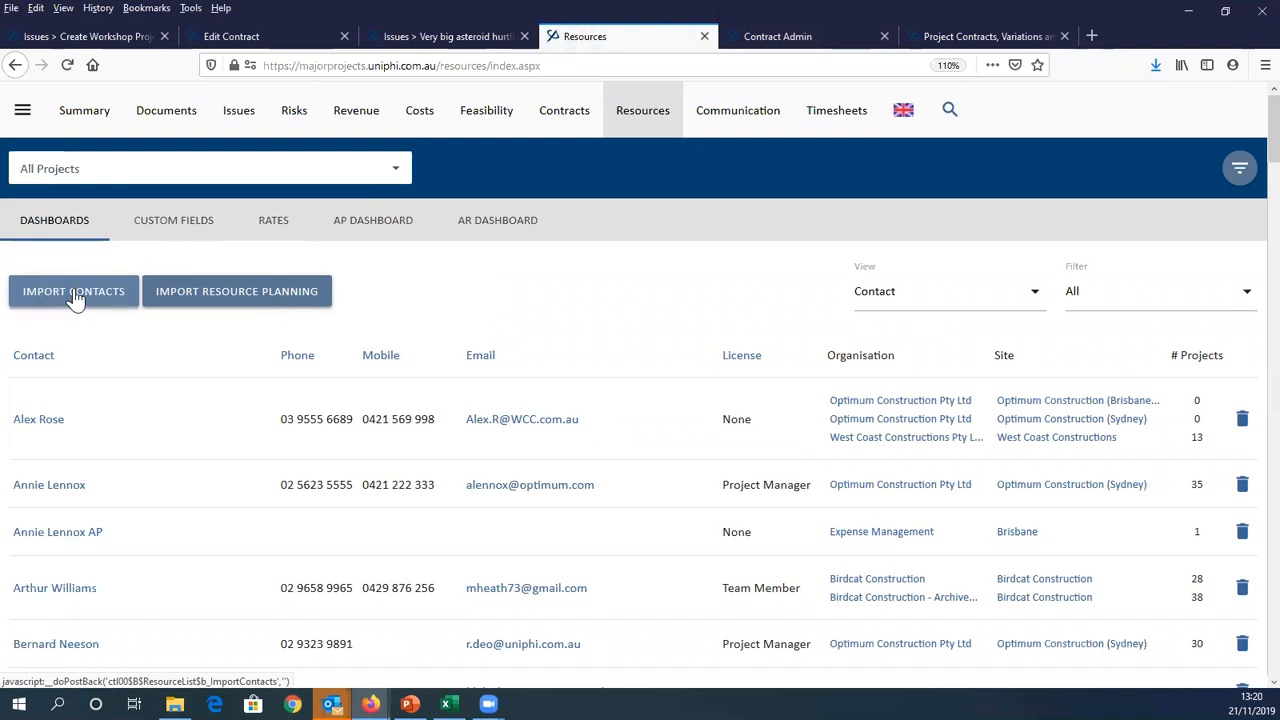
left_click(257, 304)
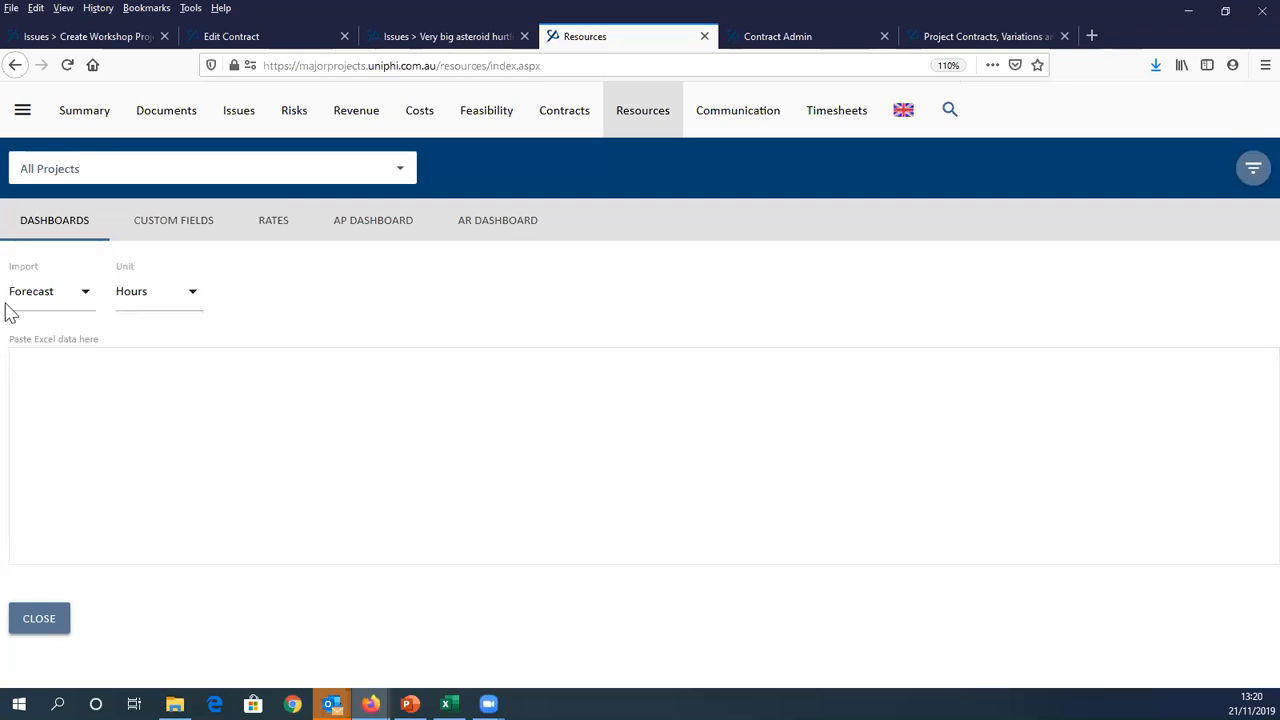
Check the available import types for the resource planning import, leaving Forecast selected
left_click(17, 345)
left_click(47, 297)
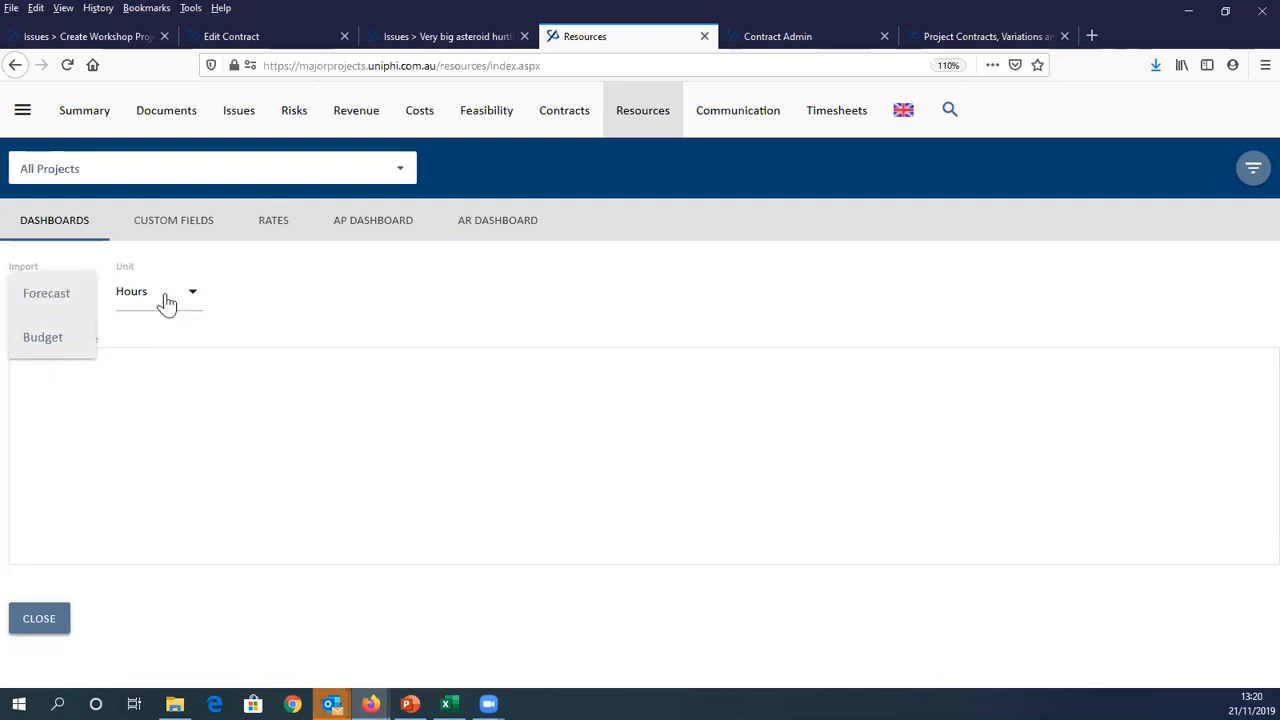
left_click(298, 289)
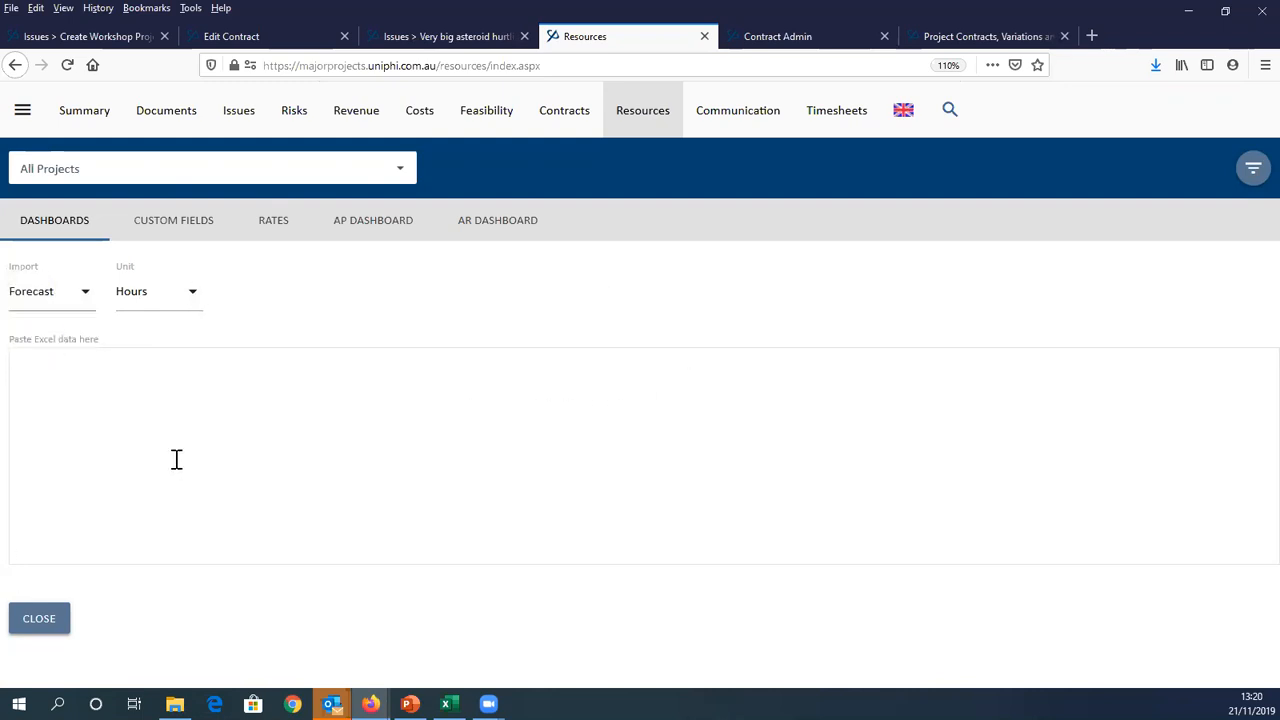
Switch to the Expense example workbook in Excel and examine the project, resource and weekly date columns on Sheet3
left_click(449, 704)
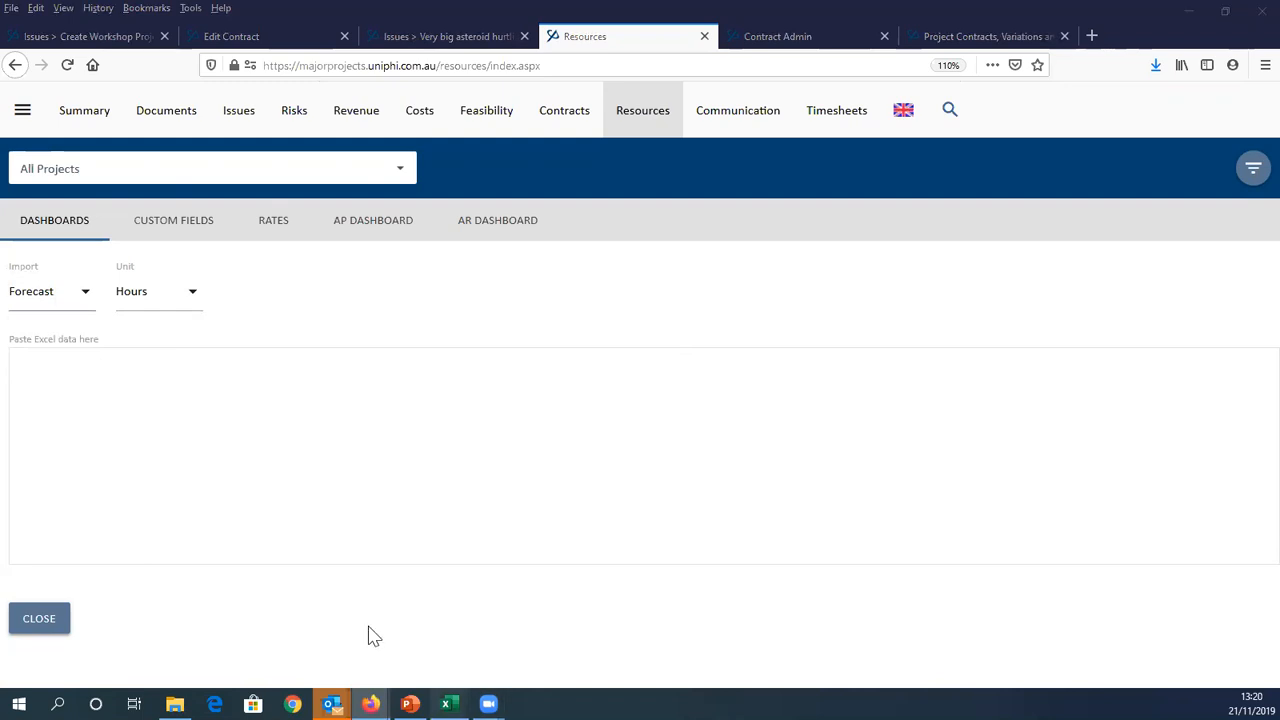
left_click(360, 476)
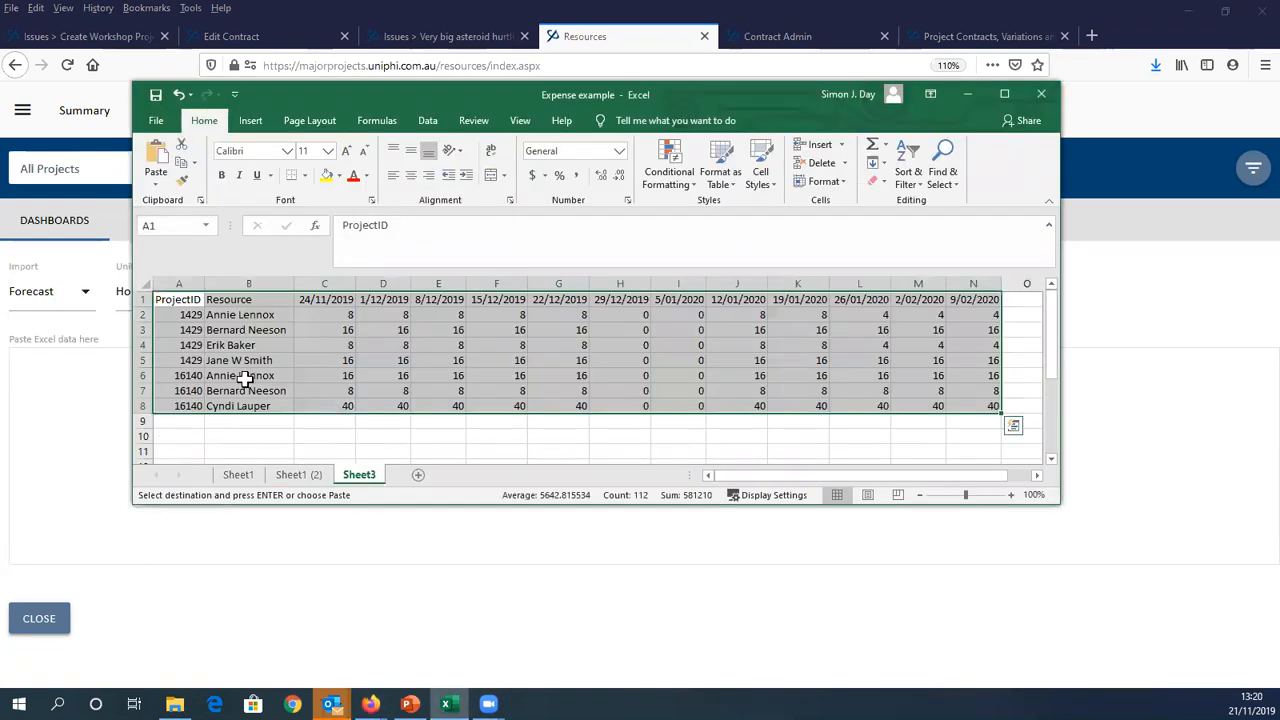
left_click(245, 375)
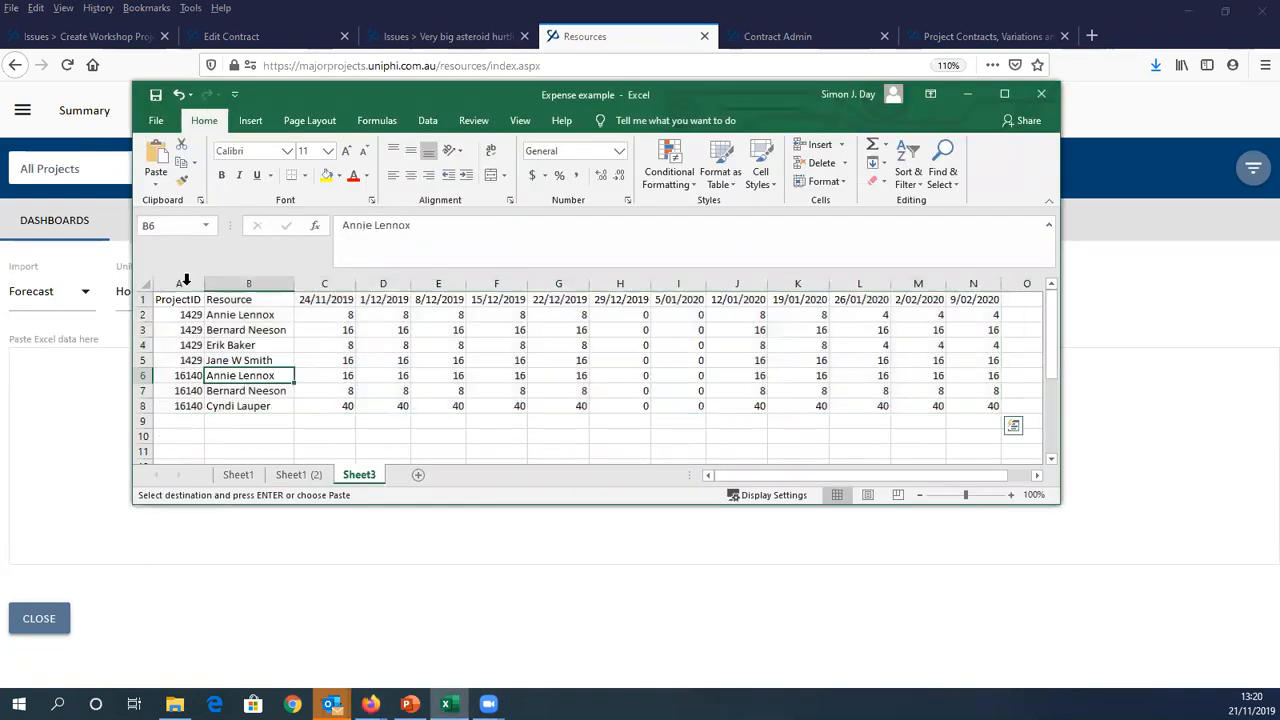
left_click(331, 284)
left_click_drag(385, 290, 971, 309)
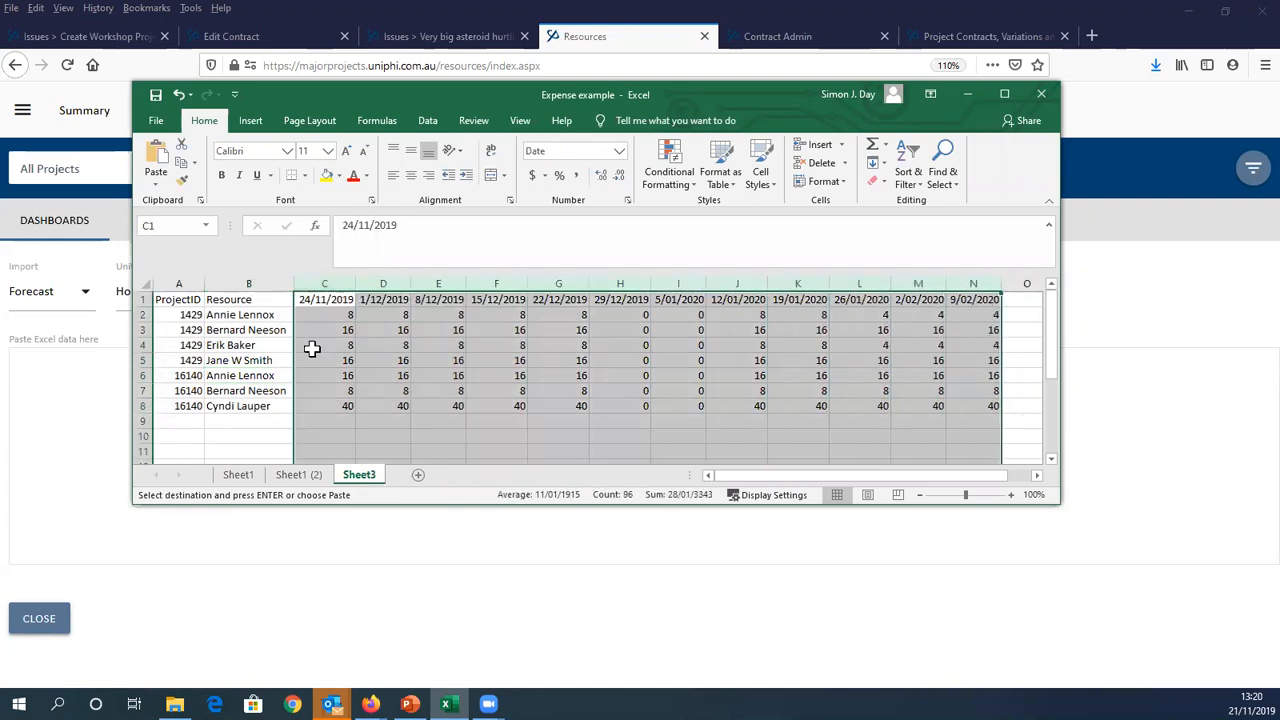
Copy the whole resource plan table from Sheet3, paste it into UniPhi's forecast import in hours, and reset the import
left_click(171, 300)
left_click_drag(178, 307, 846, 403)
left_click(247, 300)
left_click(280, 373)
key("ctrl+c")
left_click(28, 420)
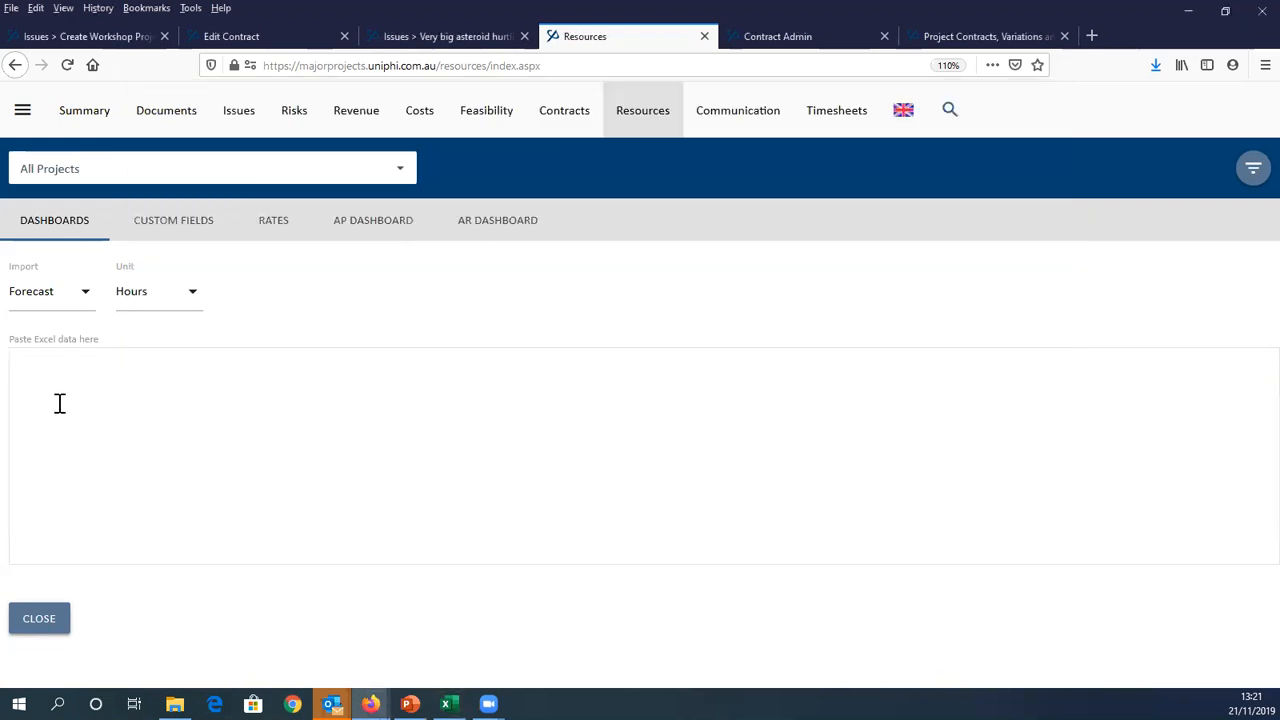
key("ctrl+v")
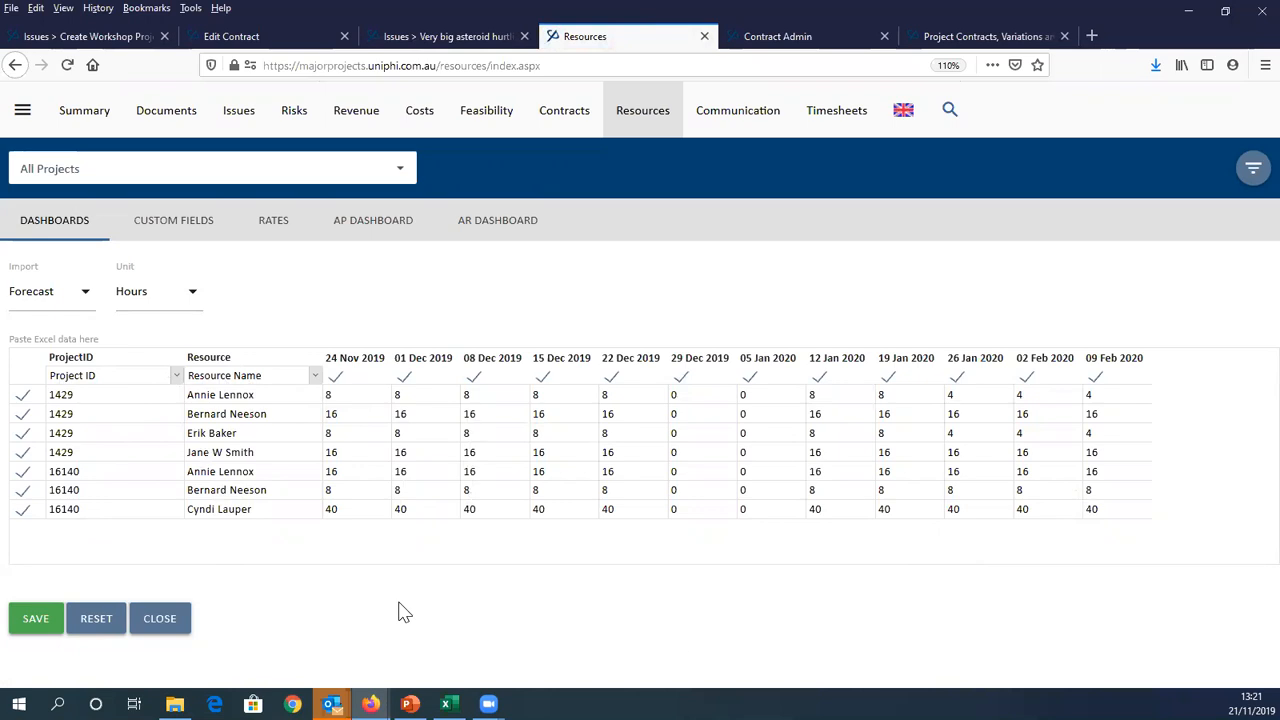
left_click(96, 618)
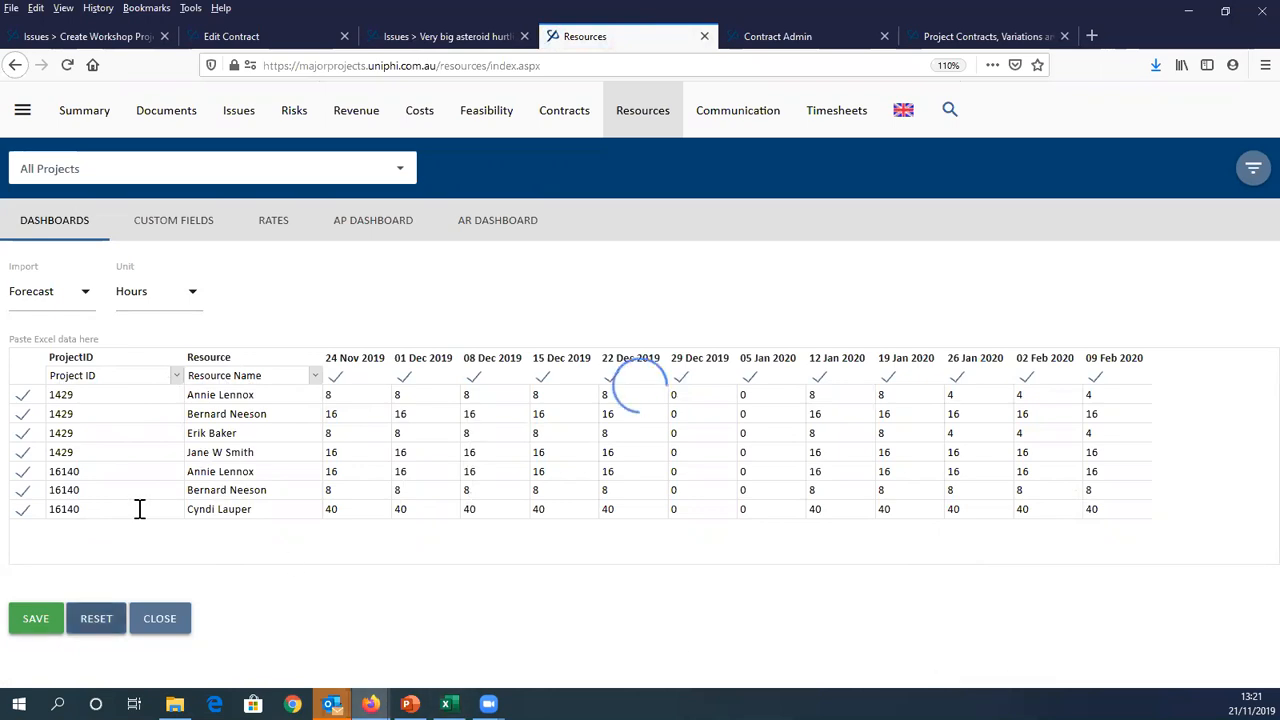
Change the middle initial of the resource in row 5 of Sheet3 to Q and paste the table into UniPhi's import
key("alt+Tab")
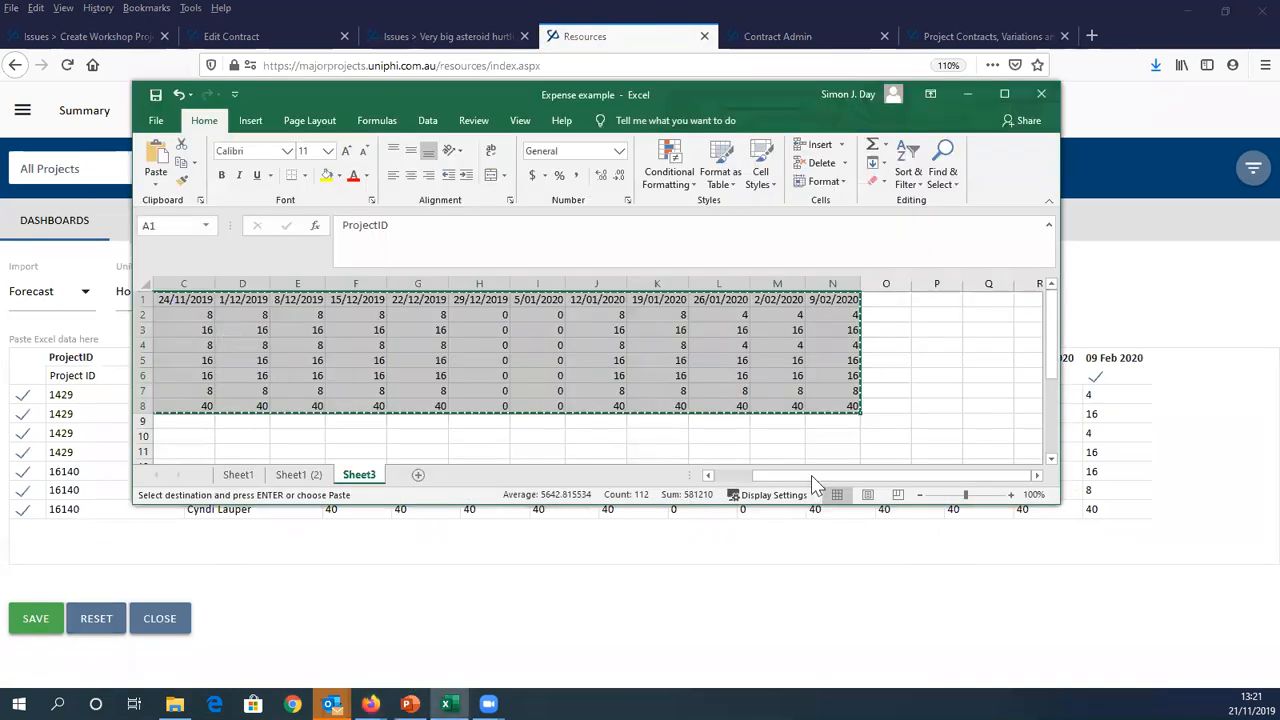
scroll(196, 355, "left", 2)
left_click(184, 360)
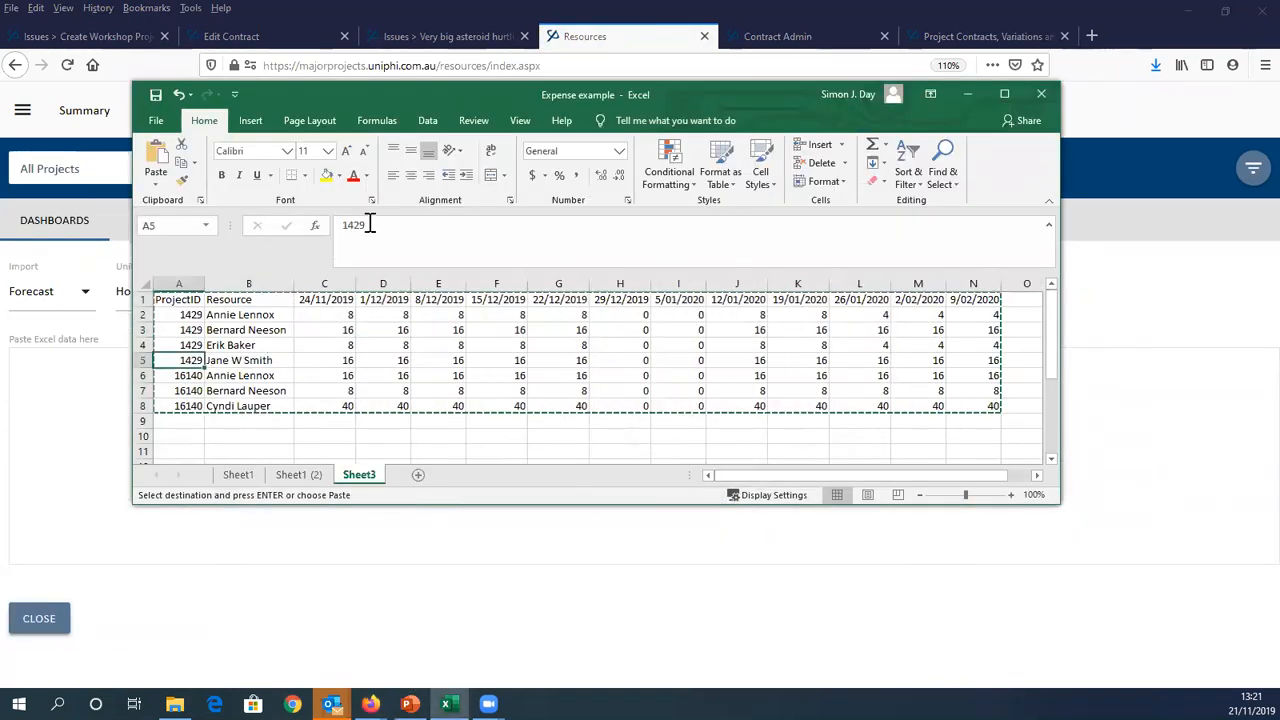
key("Right")
double_click(372, 224)
type("Q")
left_click(286, 225)
left_click_drag(172, 300, 983, 406)
key("ctrl+c")
left_click(43, 391)
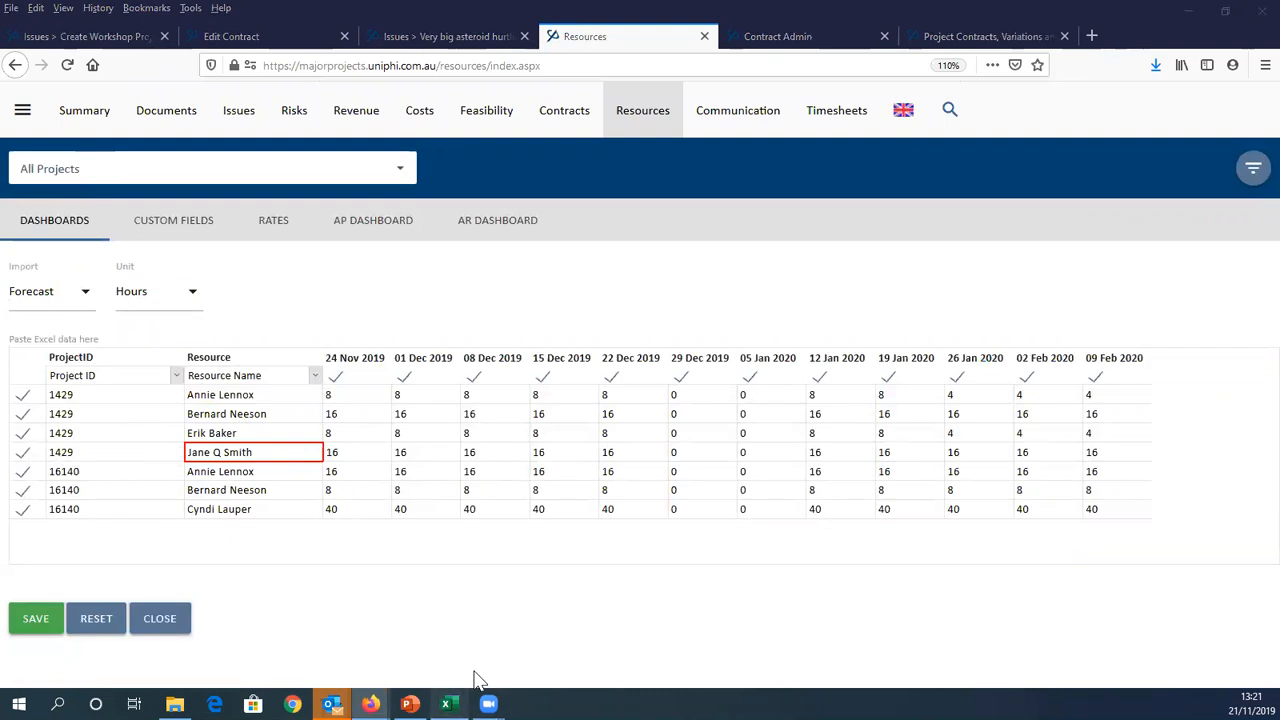
Return to Excel and change the middle initial of the row 5 resource on Sheet3 back to W
left_click(446, 704)
key("Down")
double_click(372, 226)
type("W Smith")
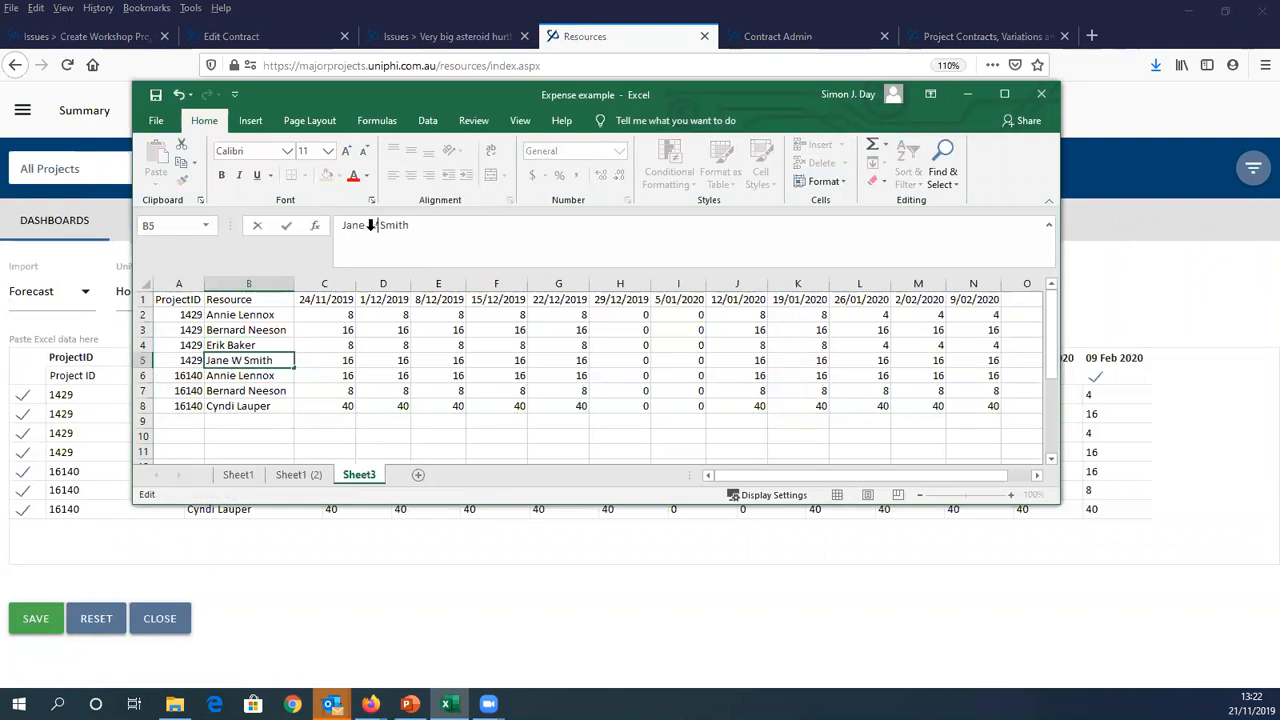
Copy the corrected Sheet3 table with its headers, reset UniPhi's import, paste the data and save it as forecast hours
left_click(142, 299)
left_click(975, 405, "shift")
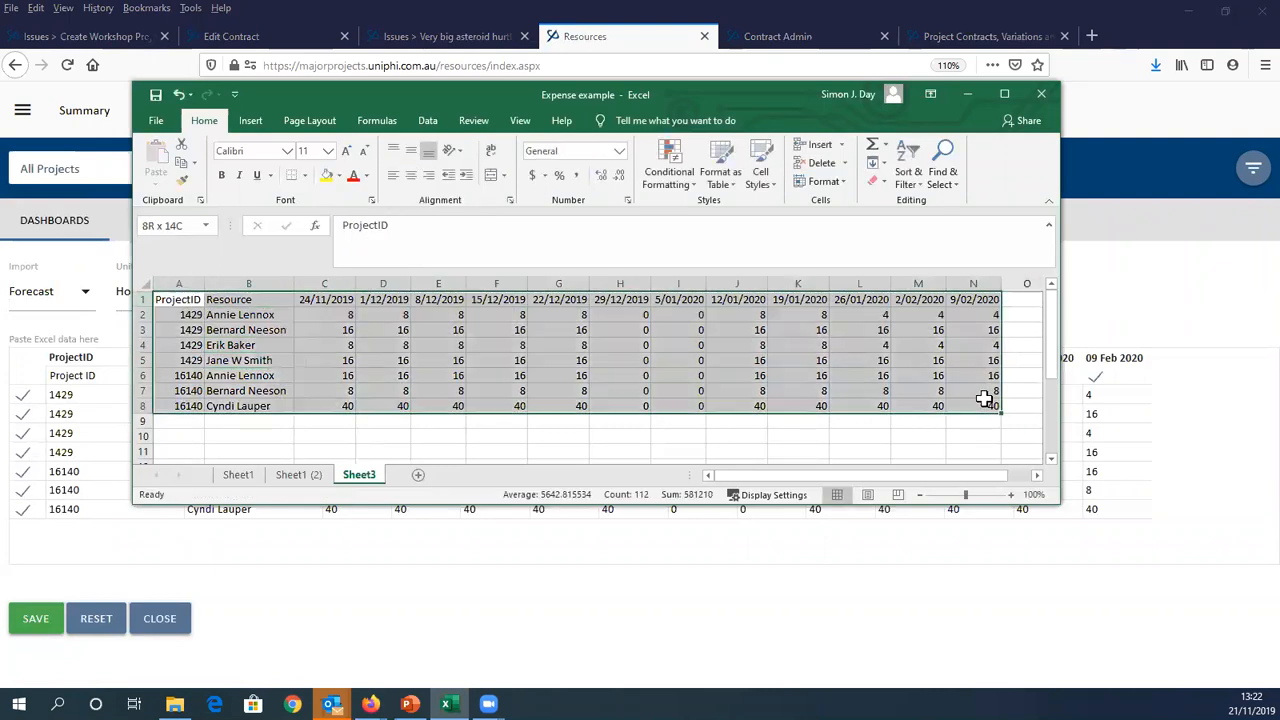
key("ctrl+c")
left_click(121, 556)
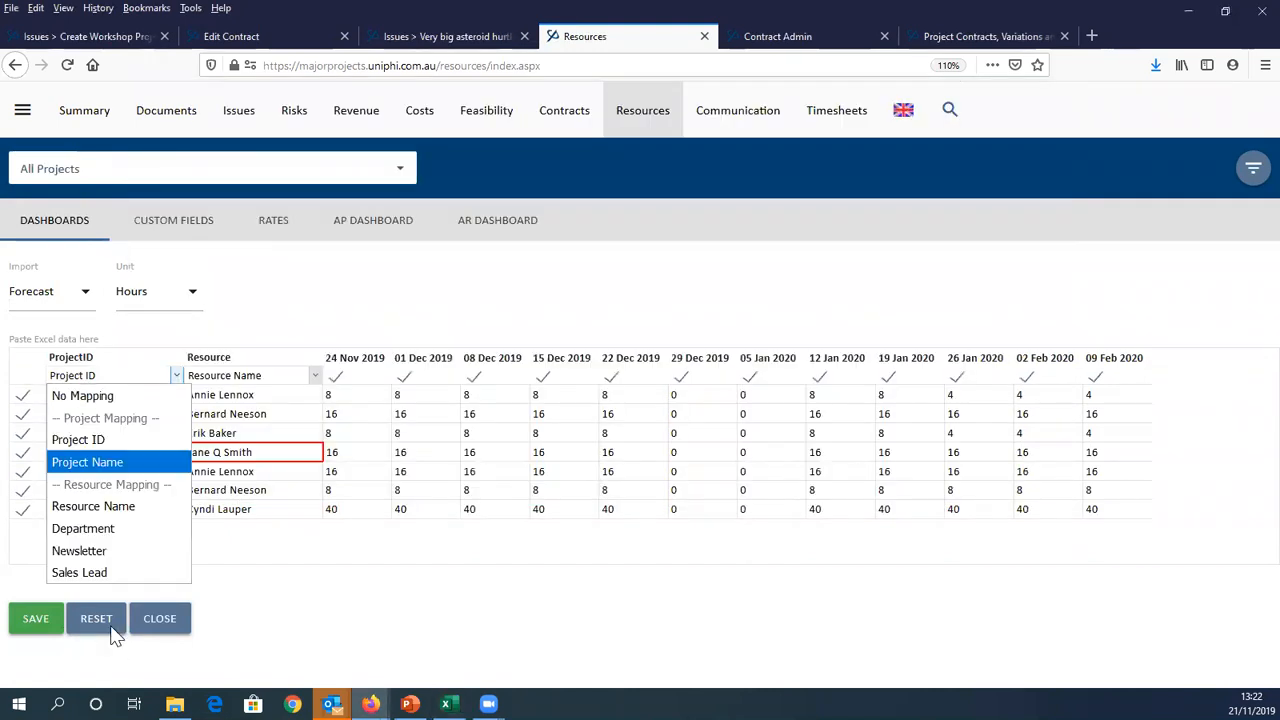
left_click(101, 615)
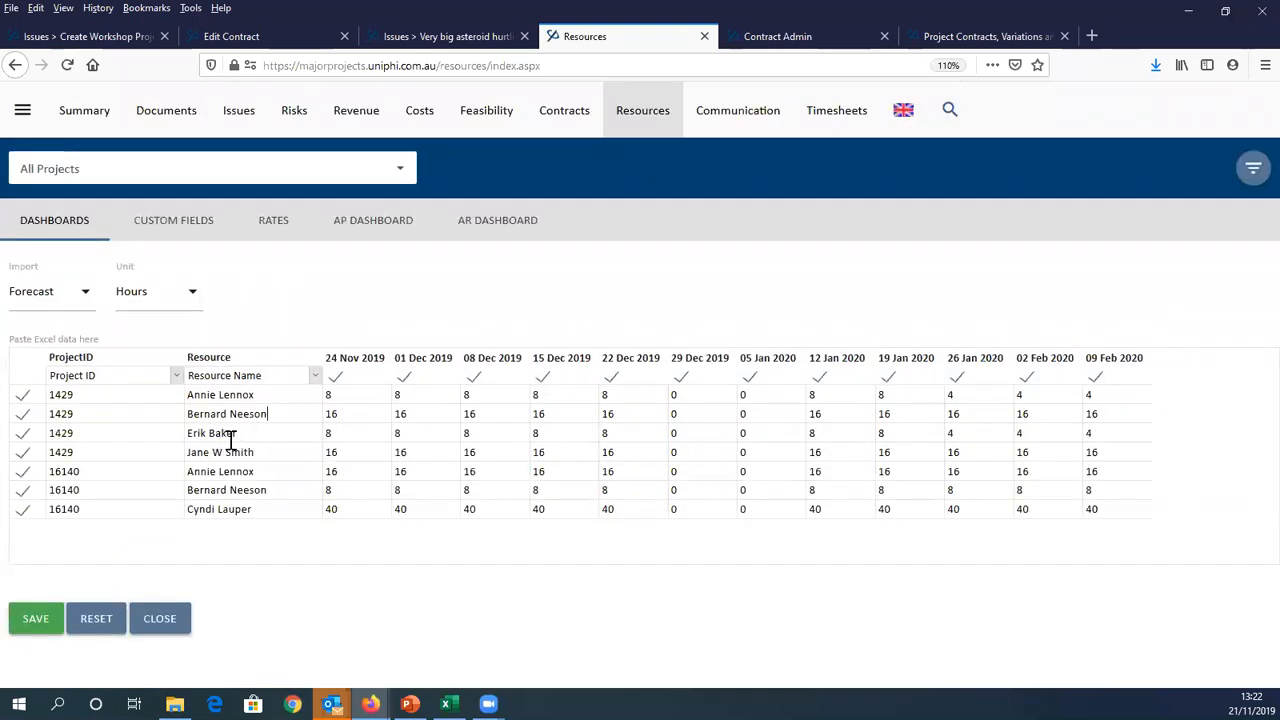
left_click(33, 630)
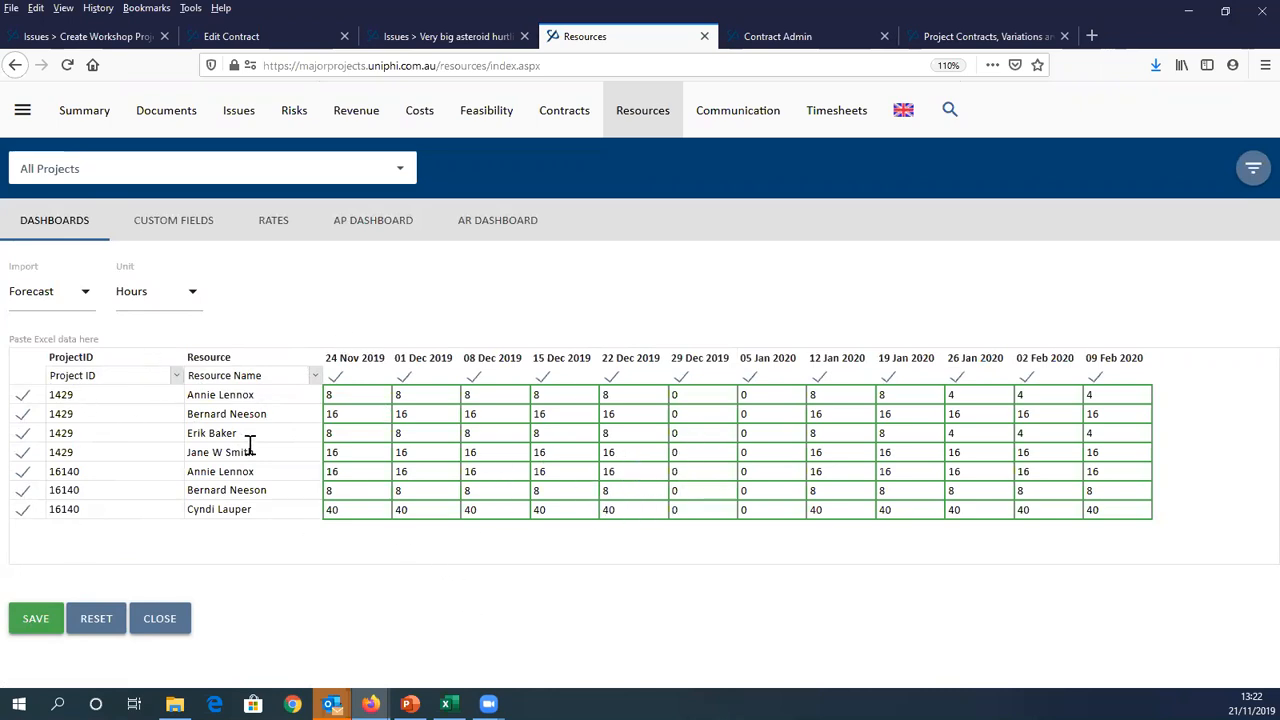
Switch to the Charters Towers project and open its resource planning to examine the imported weekly hours
left_click(175, 170)
type("Charters Towers")
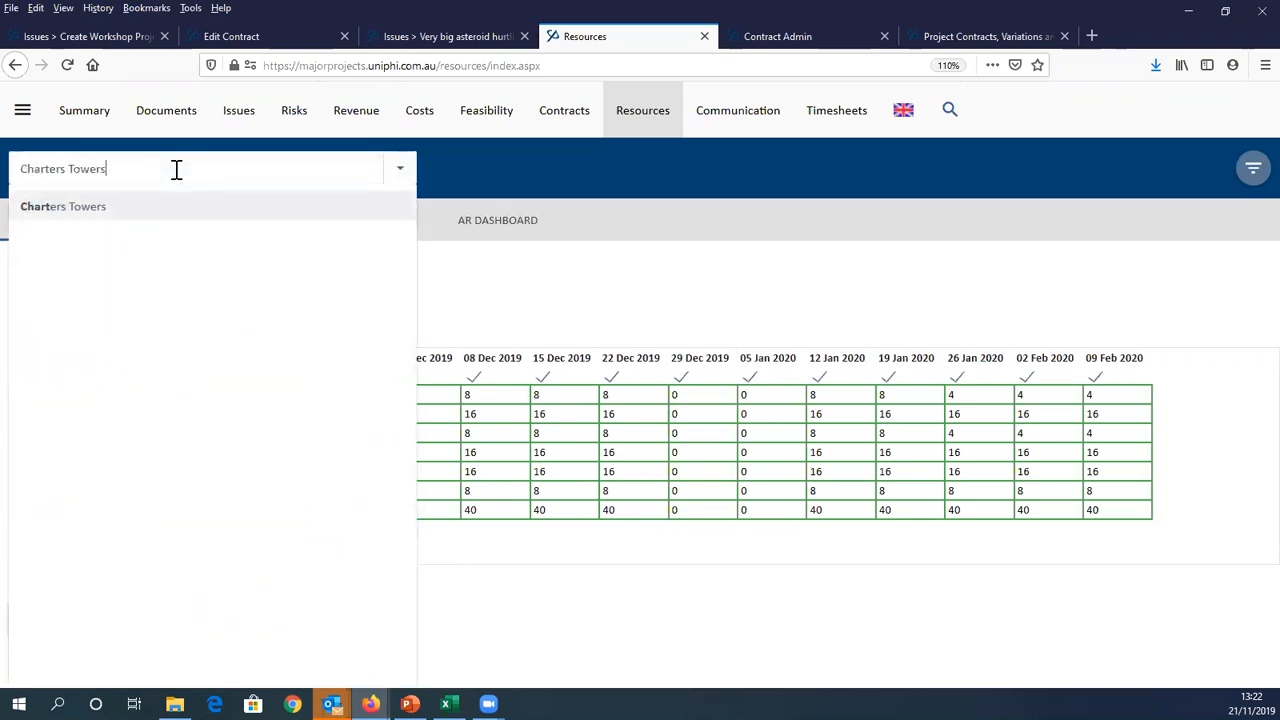
key("Return")
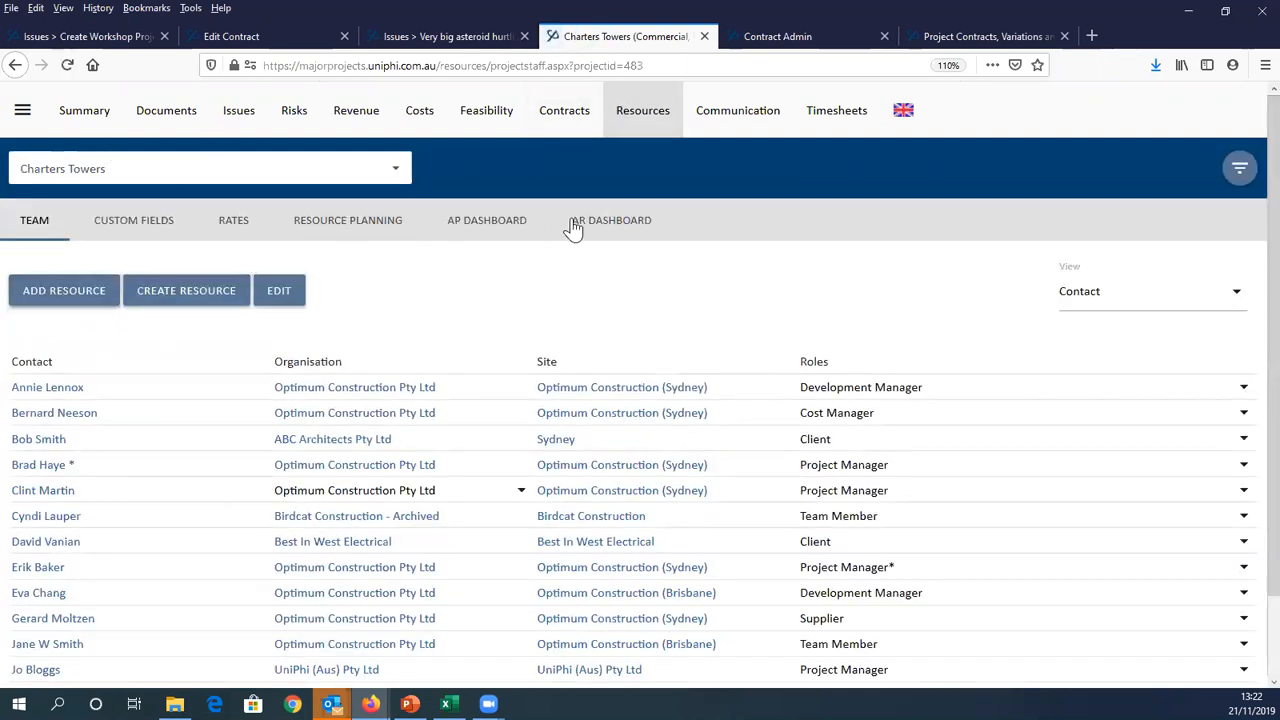
left_click(356, 228)
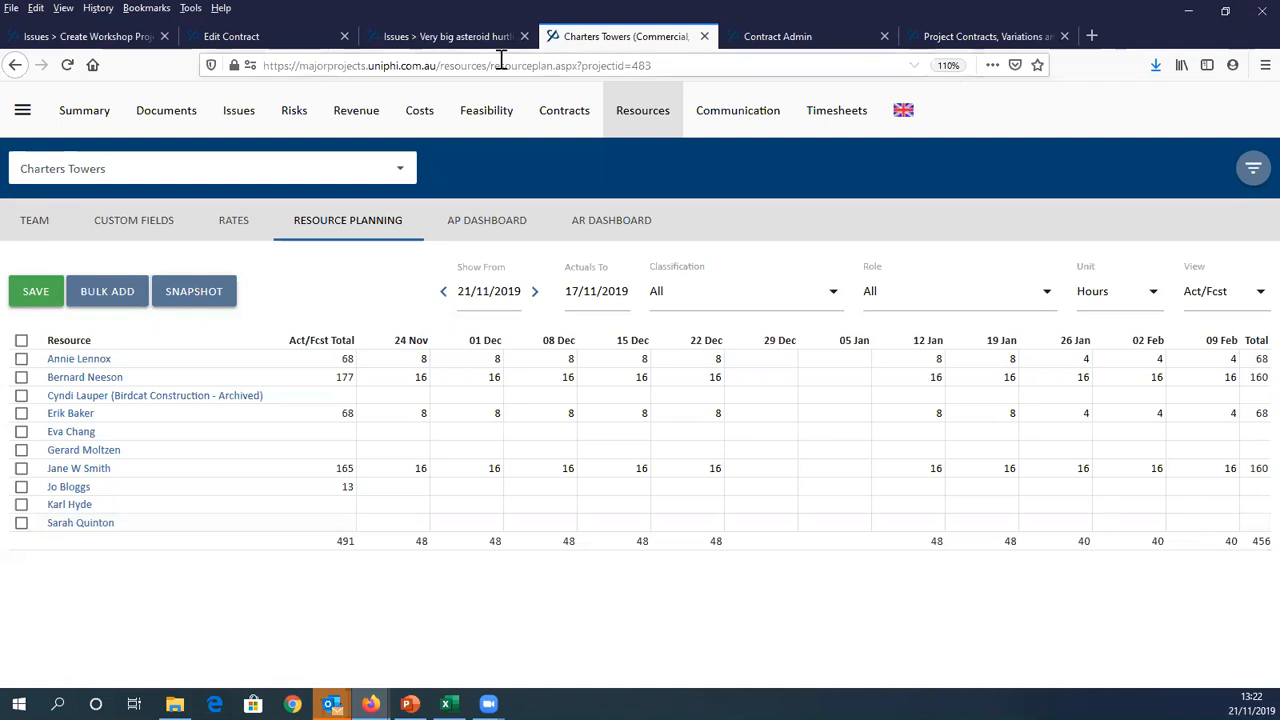
Open the Design issue from the Charters Towers issues list
left_click(241, 113)
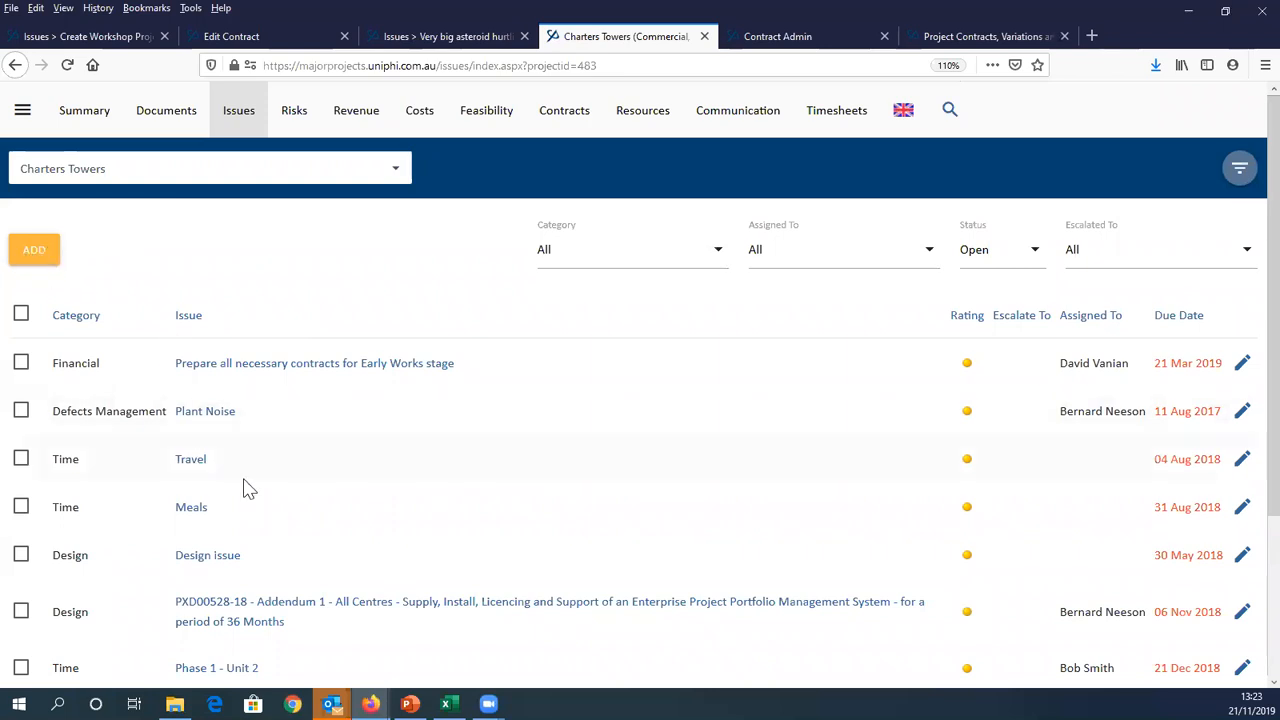
scroll(229, 511, "down", 1)
scroll(229, 511, "down", 2)
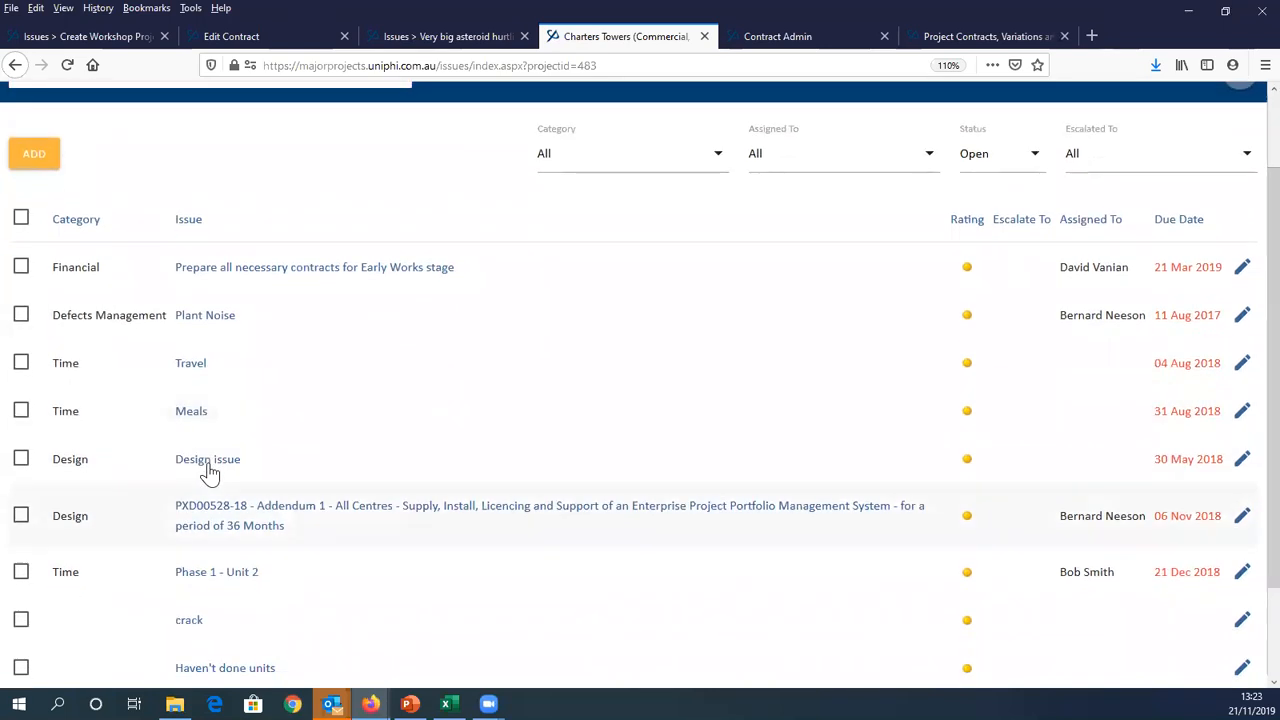
left_click(207, 462)
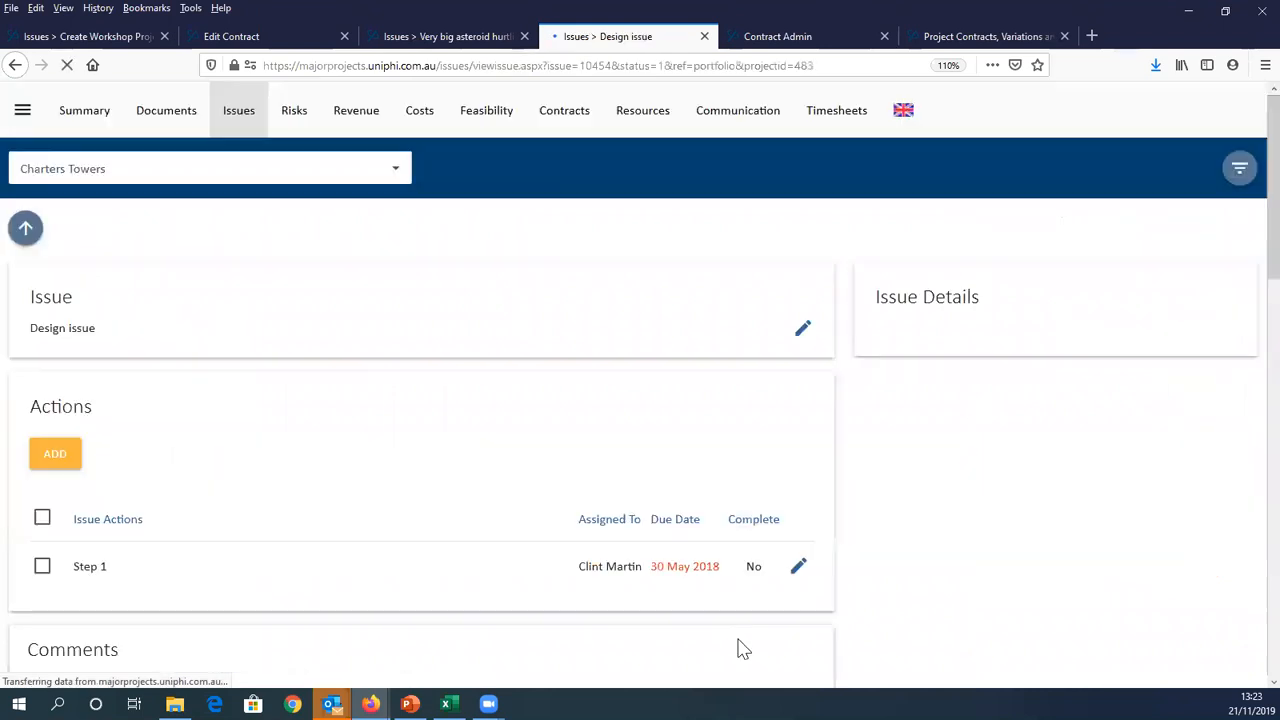
Shrink the browser window, move it aside and open the Pictures folder in File Explorer so both are usable together
left_click(1226, 12)
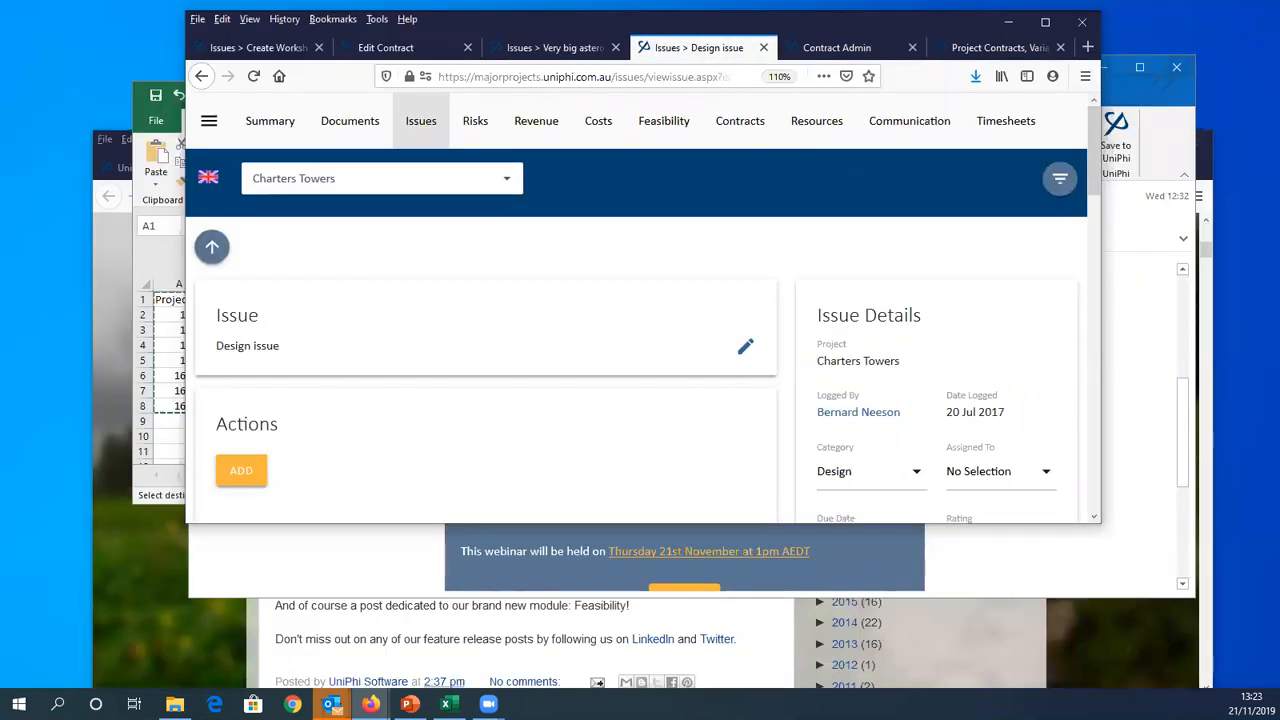
left_click_drag(867, 35, 692, 33)
left_click(175, 704)
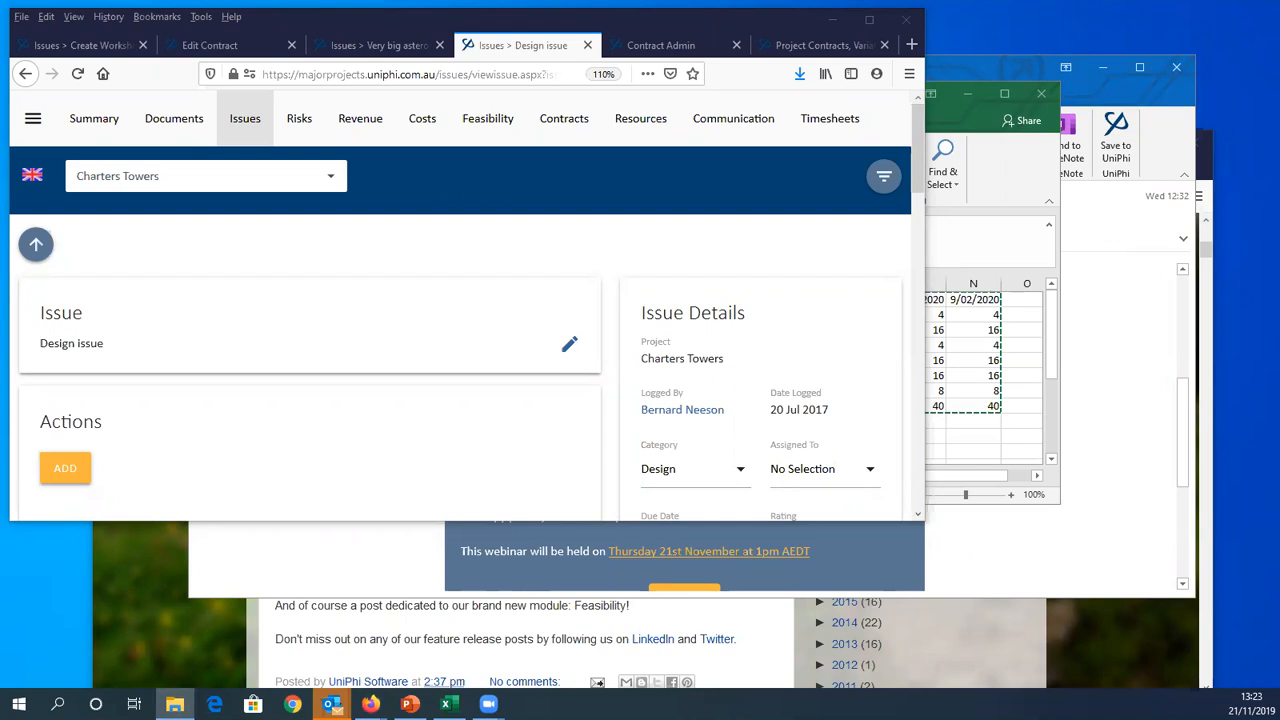
left_click(217, 477)
Try to drop the buzzfalcon picture from the Pictures folder into the Design issue's comments, and dismiss the upload message
scroll(252, 312, "down", 3)
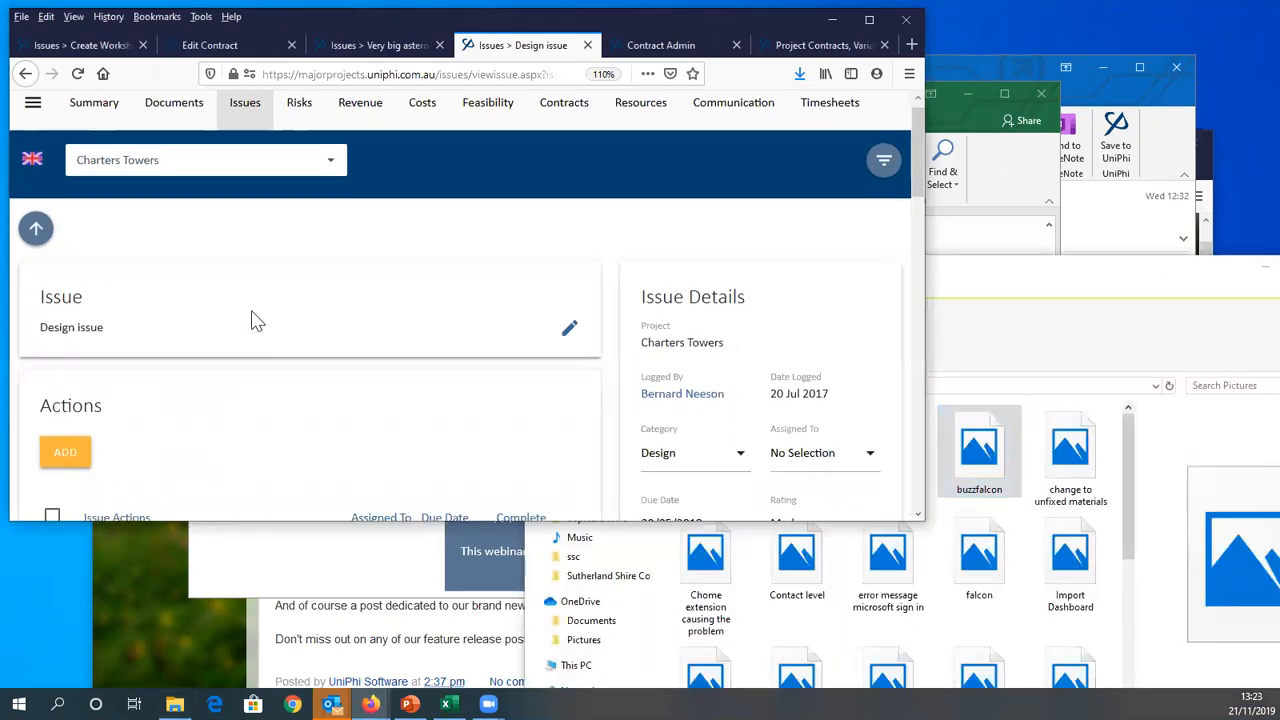
scroll(280, 342, "down", 3)
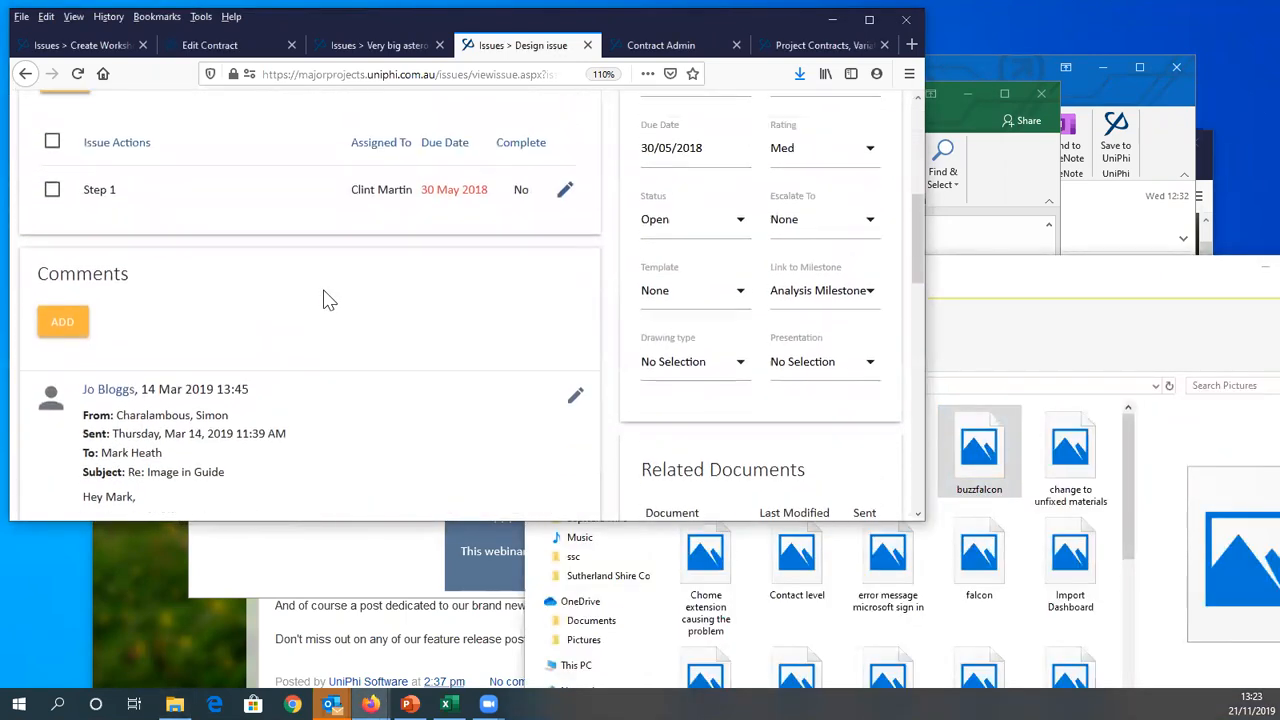
left_click(985, 455)
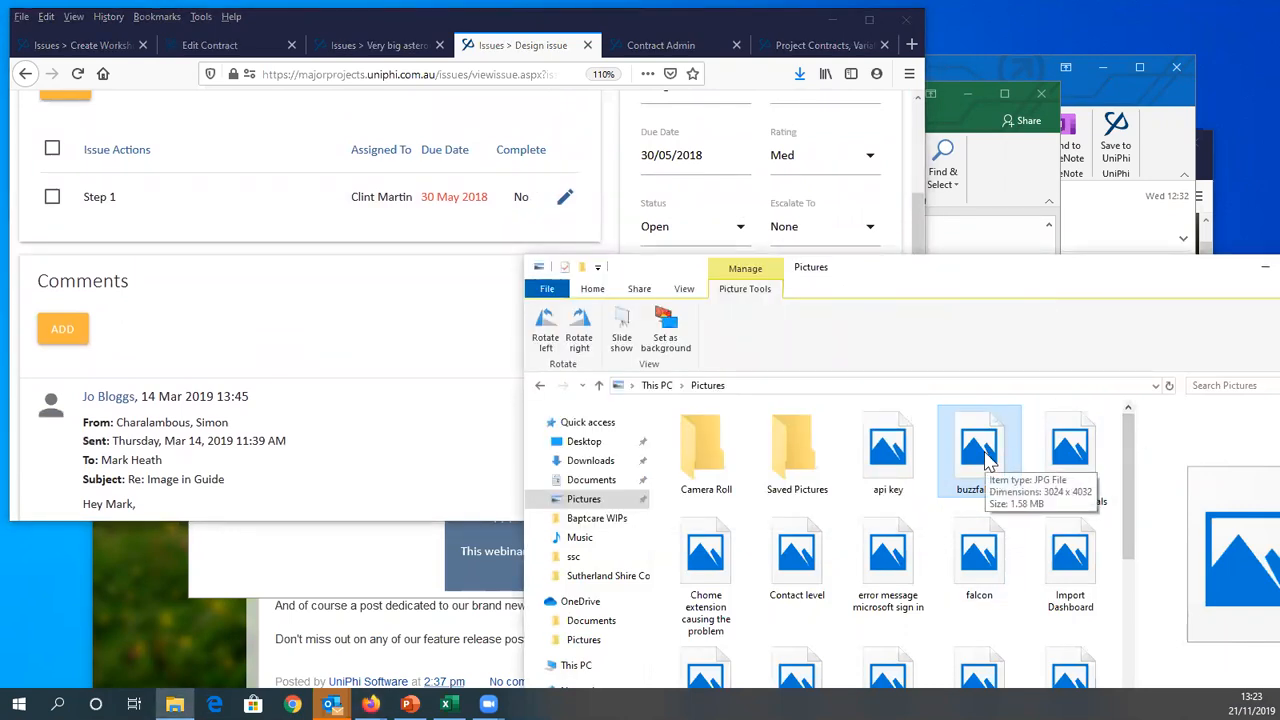
left_click_drag(985, 455, 167, 336)
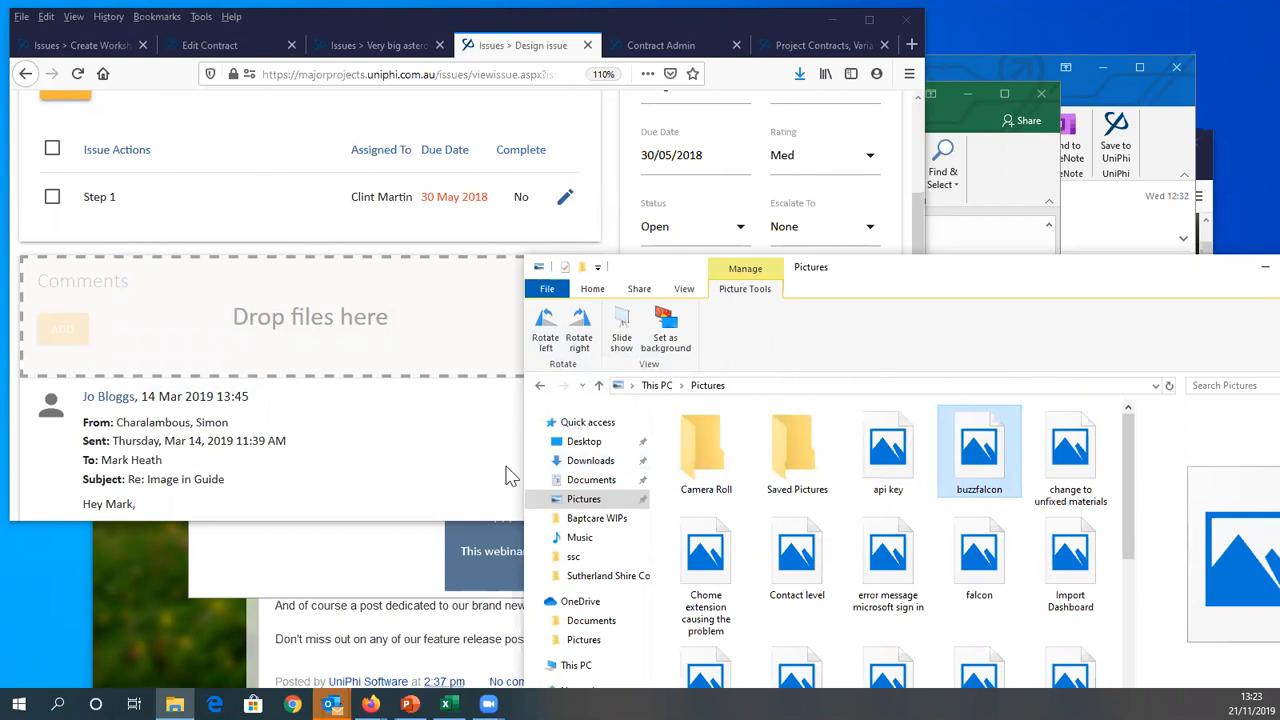
left_click_drag(980, 452, 114, 331)
left_click(346, 477)
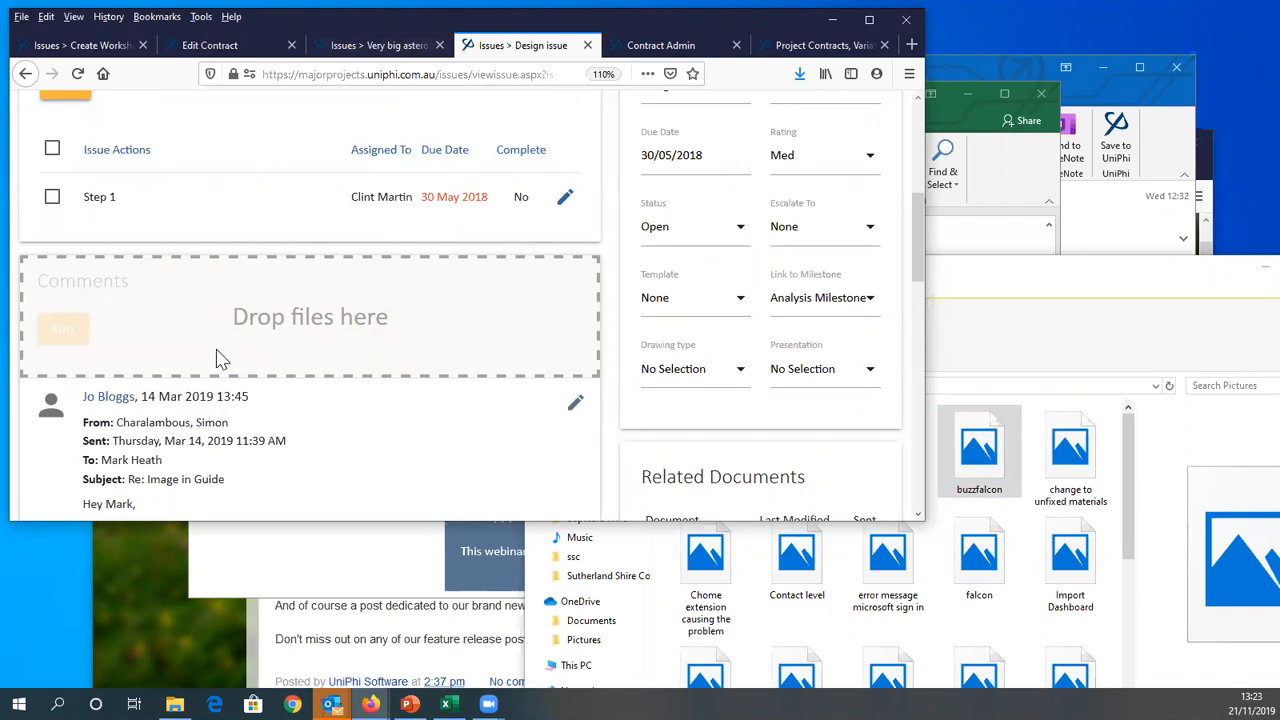
scroll(186, 244, "up", 5)
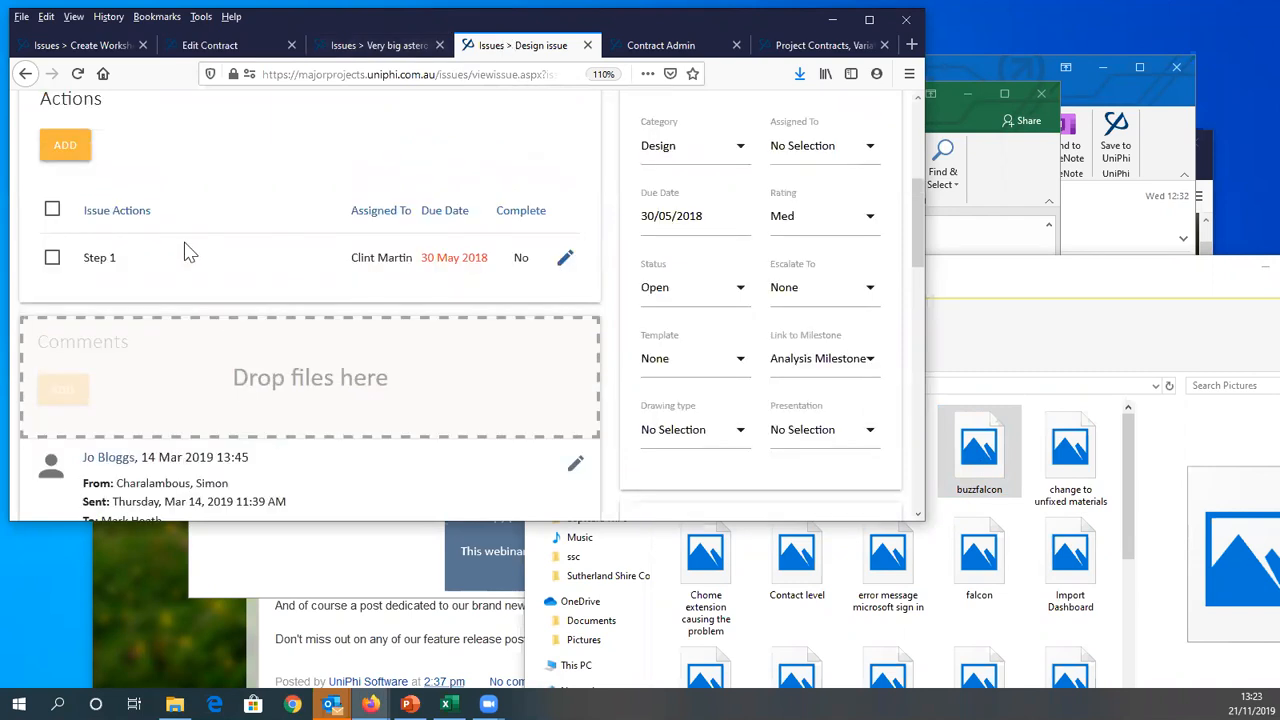
left_click(40, 245)
left_click(517, 287)
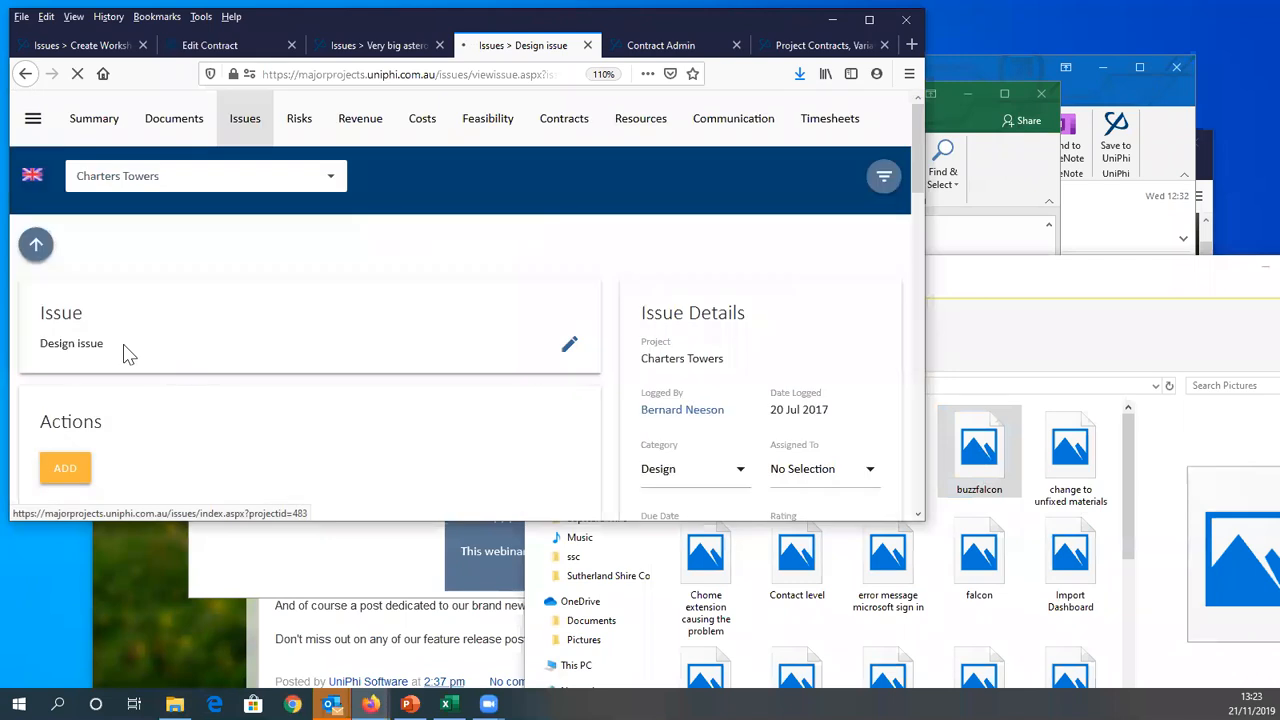
Try again to add the buzzfalcon picture to the comments of the Design issue
scroll(220, 420, "down", 2)
left_click(222, 476)
scroll(365, 320, "down", 6)
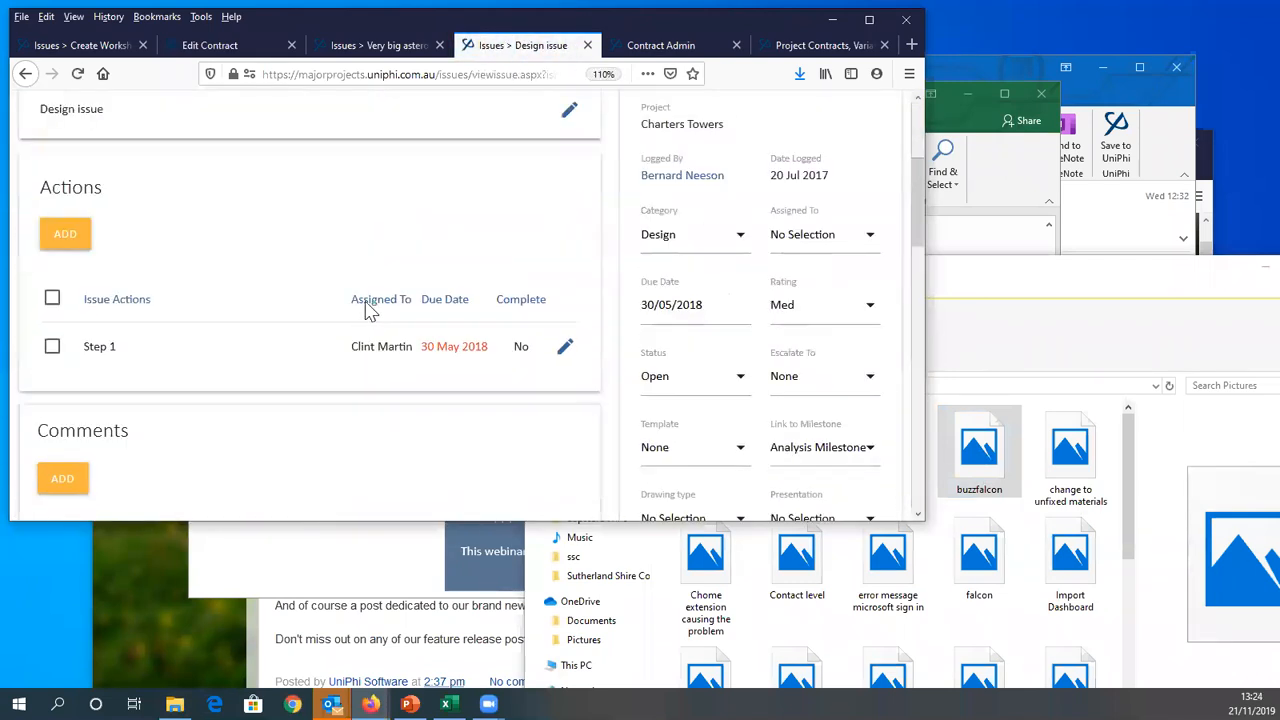
scroll(374, 326, "up", 2)
left_click(985, 473)
left_click_drag(985, 473, 168, 258)
left_click_drag(540, 345, 953, 632)
Try to add the falcon picture to the Design issue's comments, and go back to the Charters Towers issues list
scroll(450, 400, "up", 2)
left_click_drag(979, 562, 76, 424)
left_click_drag(366, 450, 376, 452)
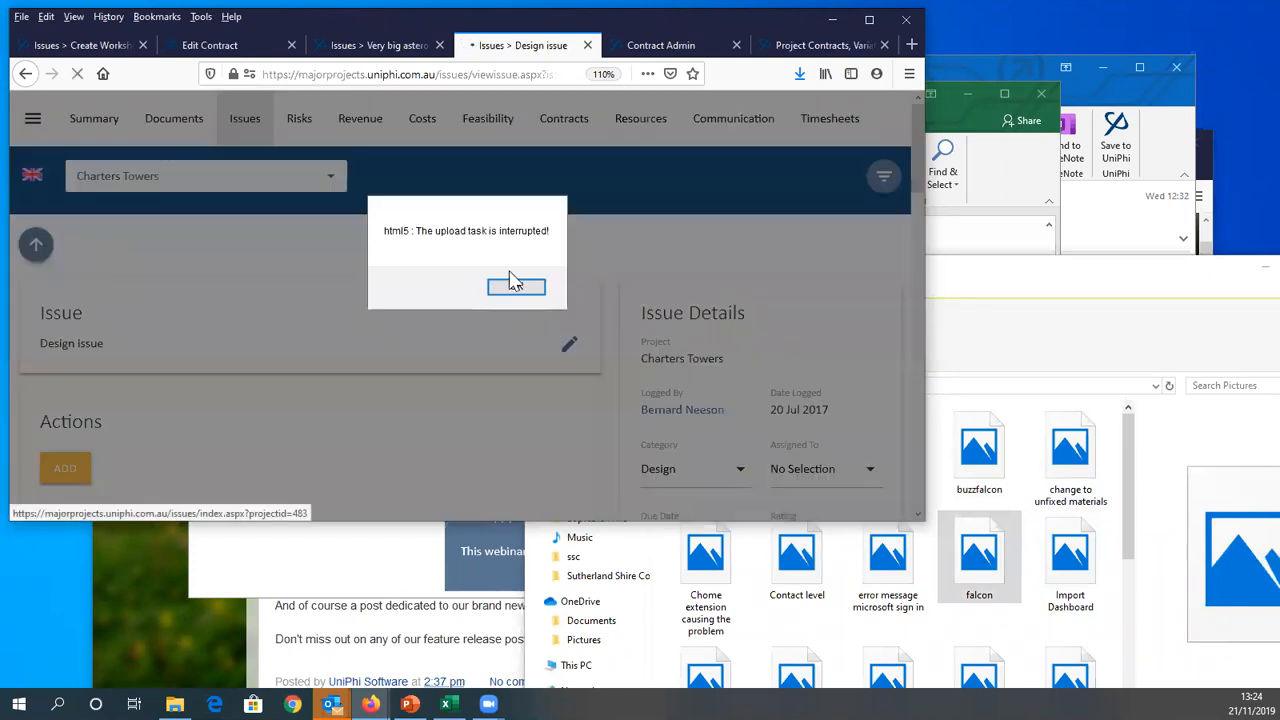
left_click(526, 289)
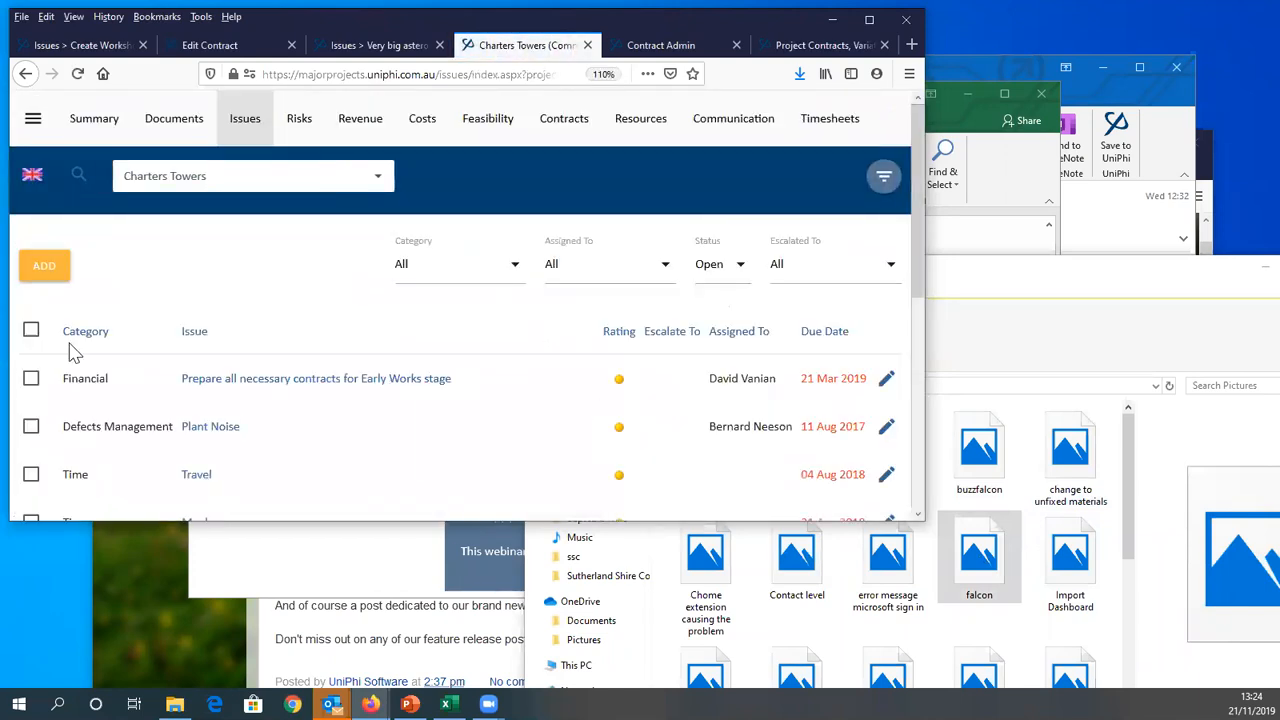
Open the Plant Noise issue of Charters Towers and drop the buzzfalcon picture from the Pictures folder into its comments area
left_click(211, 433)
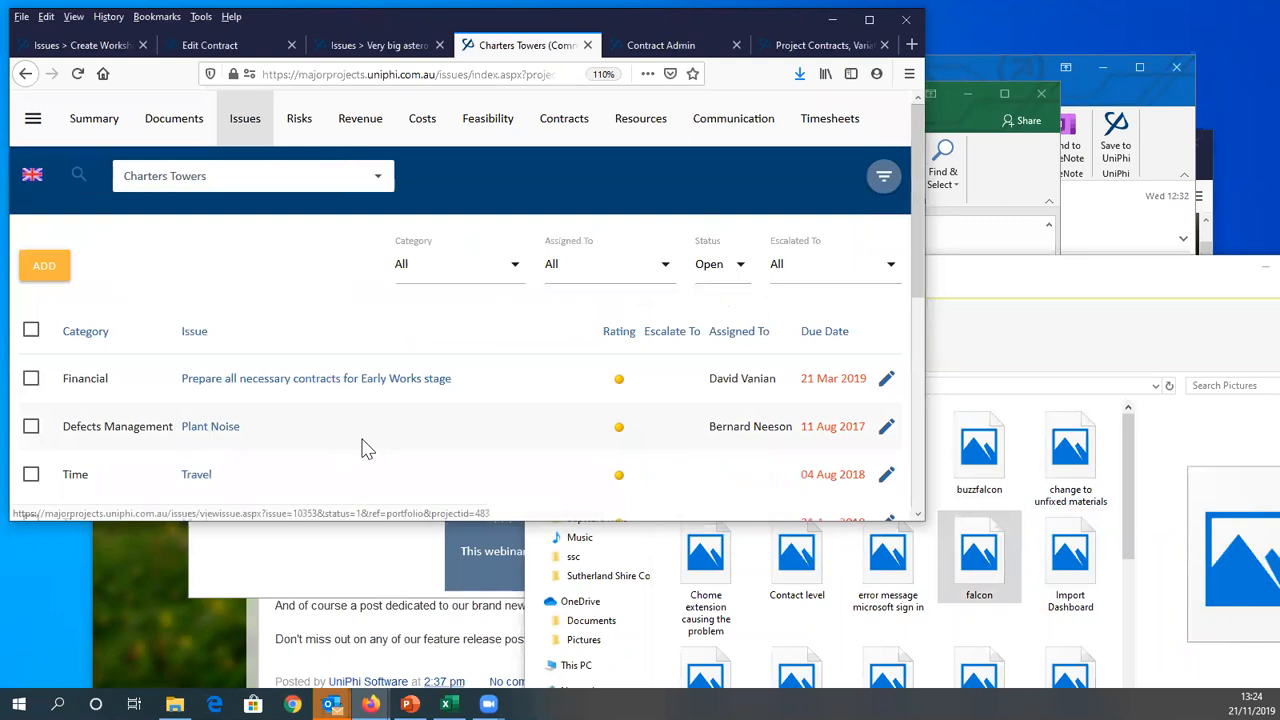
scroll(100, 363, "down", 3)
scroll(100, 363, "down", 4)
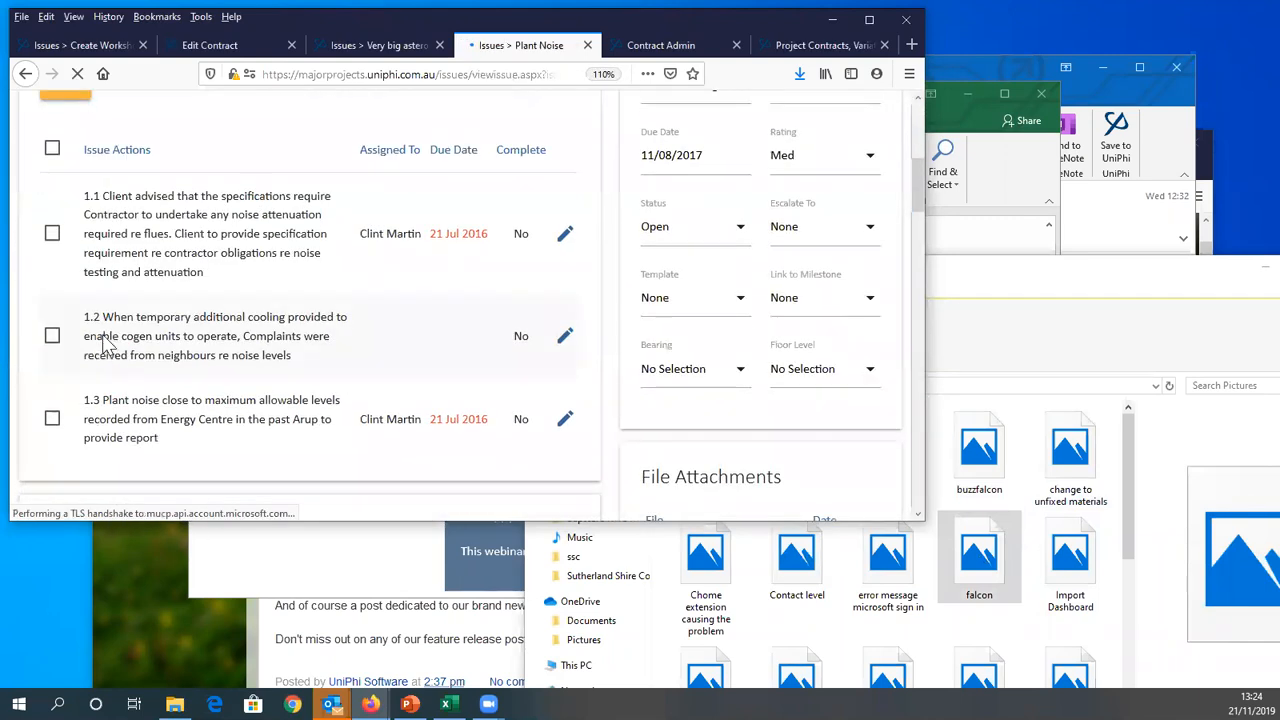
left_click_drag(980, 445, 125, 418)
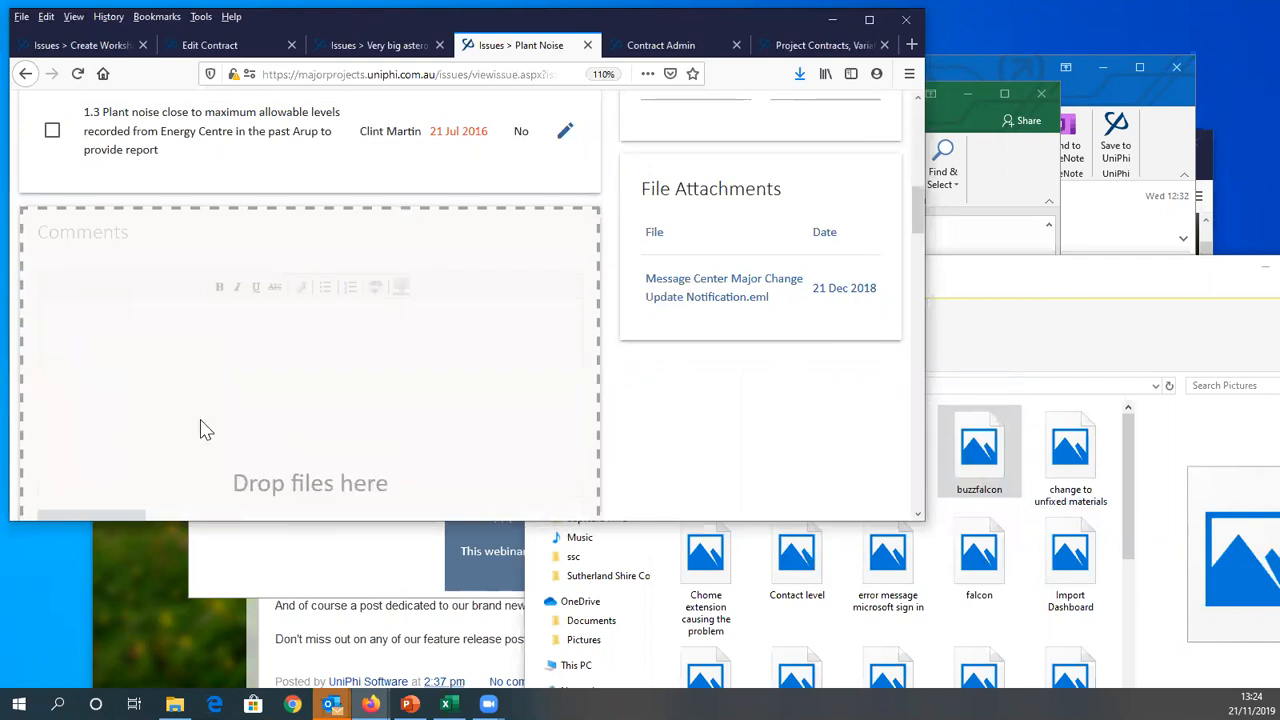
scroll(340, 375, "down", 1)
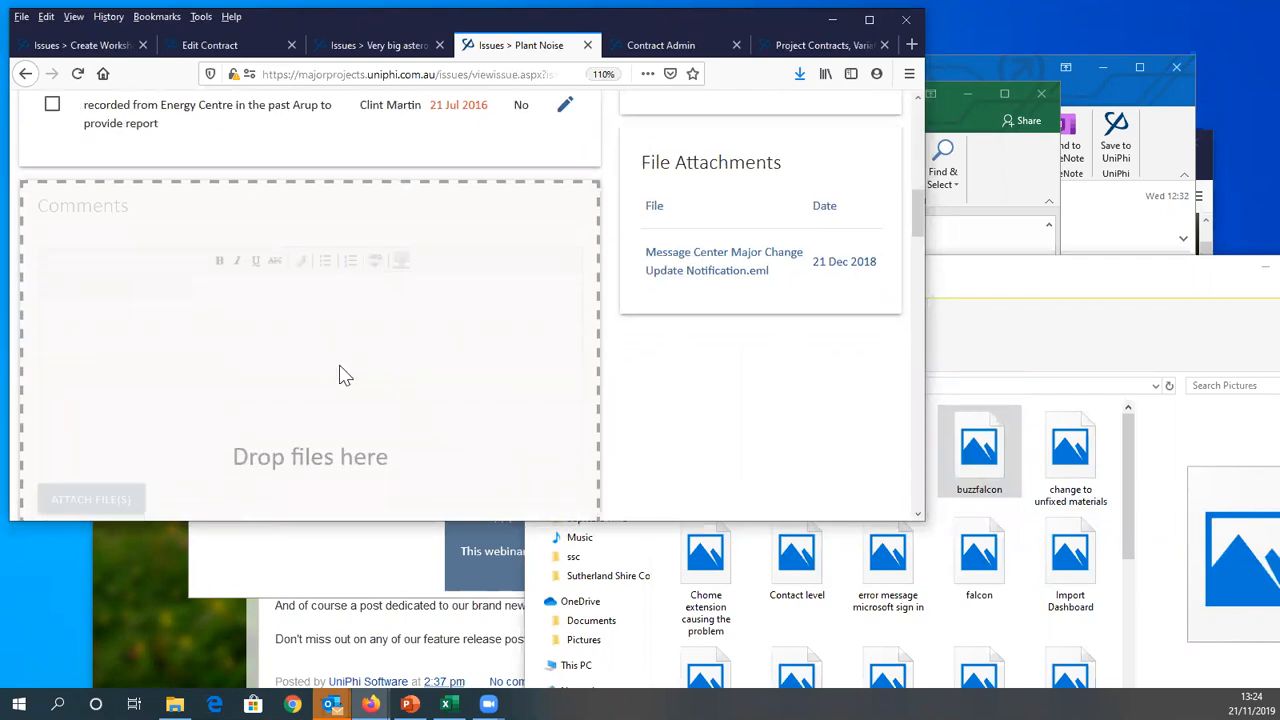
scroll(340, 375, "down", 3)
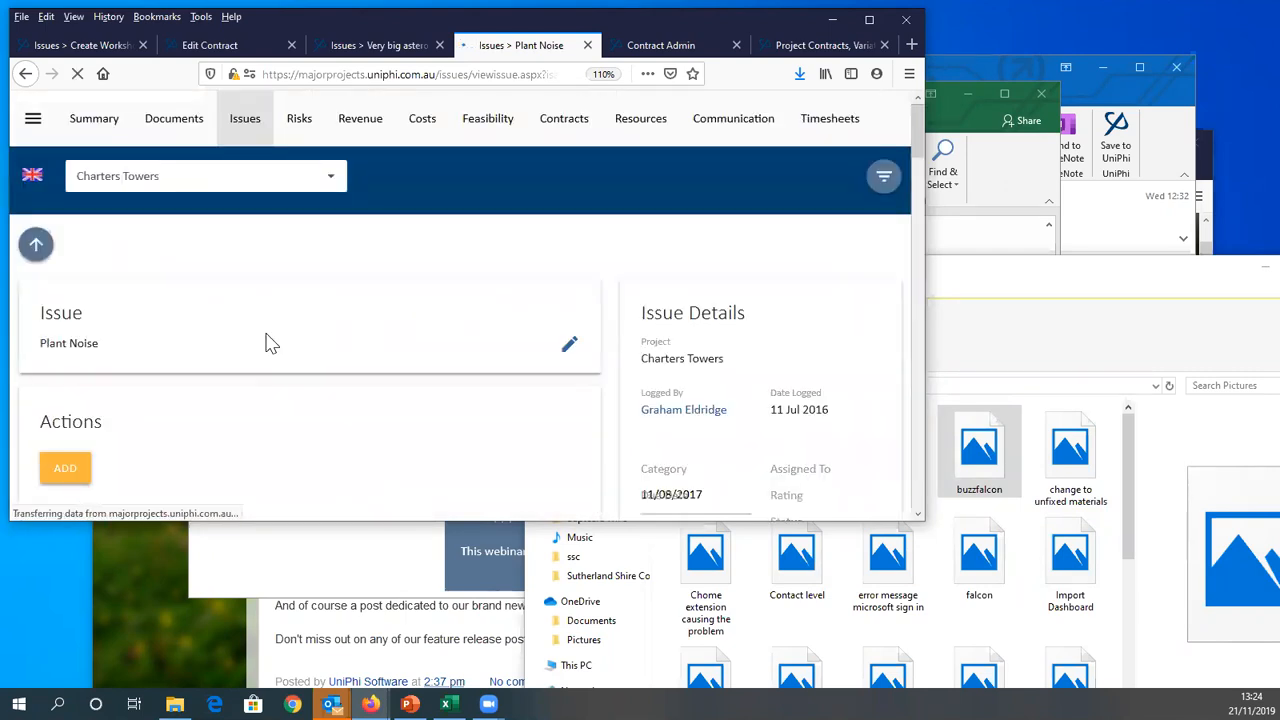
Enter the comment "pic of this" with the attached buzzfalcon.jpg, save it and view the posted comment
scroll(272, 337, "down", 2)
scroll(177, 177, "up", 4)
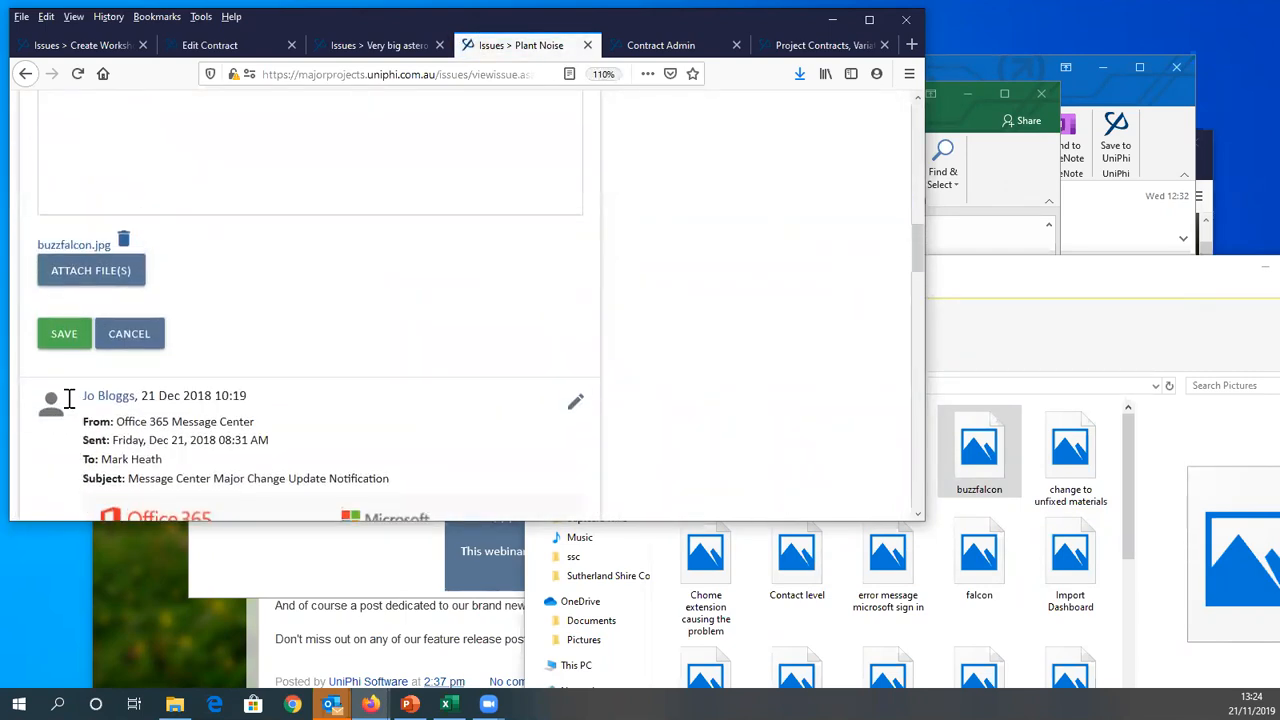
type("p")
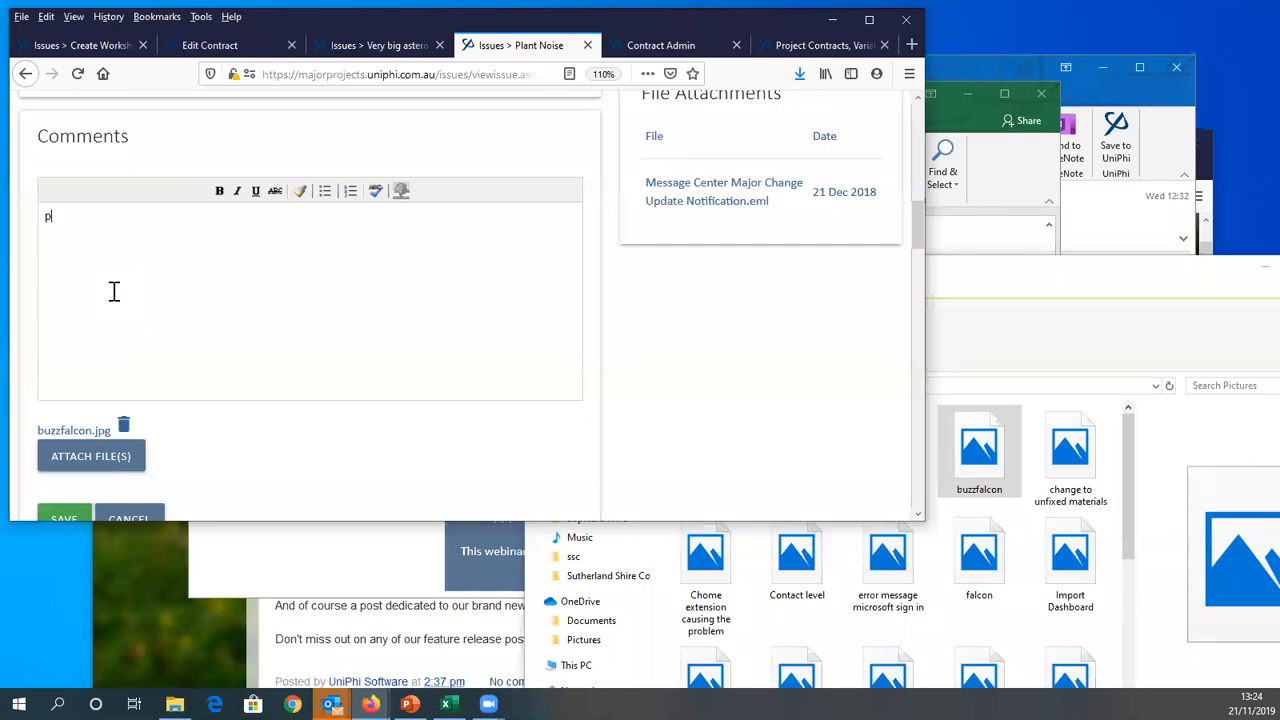
type("ic of this")
scroll(66, 460, "down", 2)
left_click(64, 424)
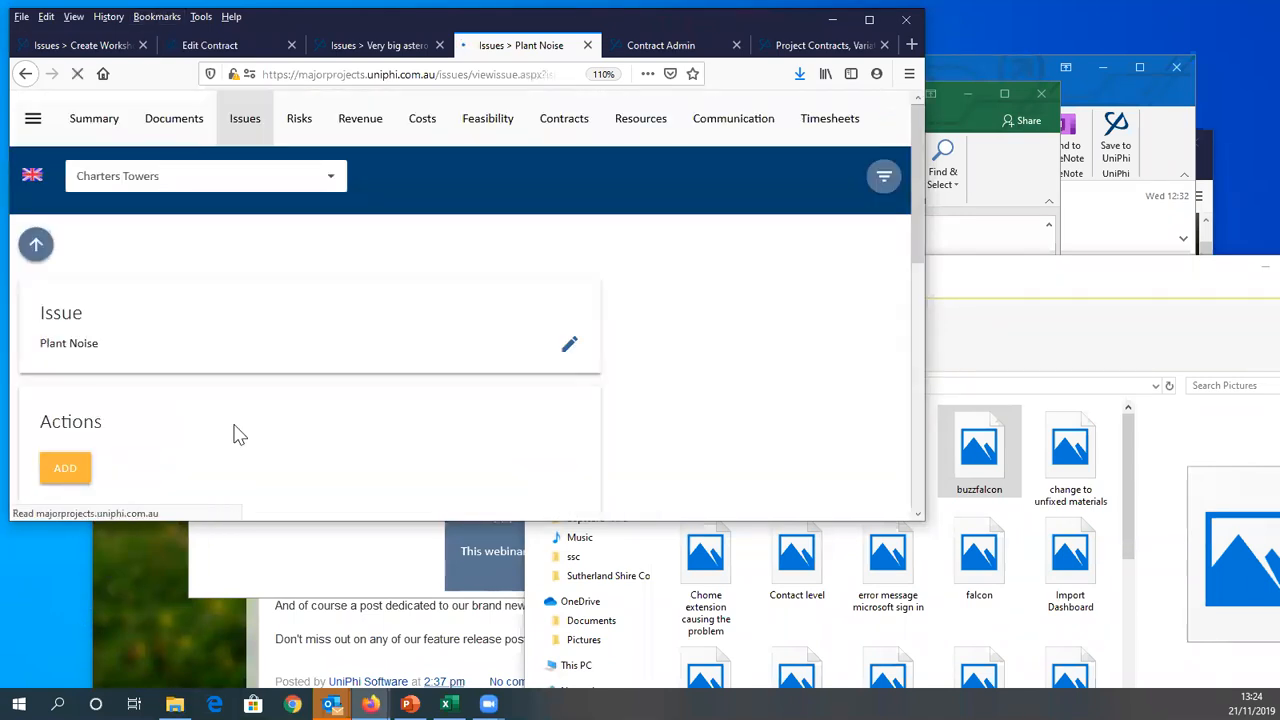
scroll(320, 370, "up", 2)
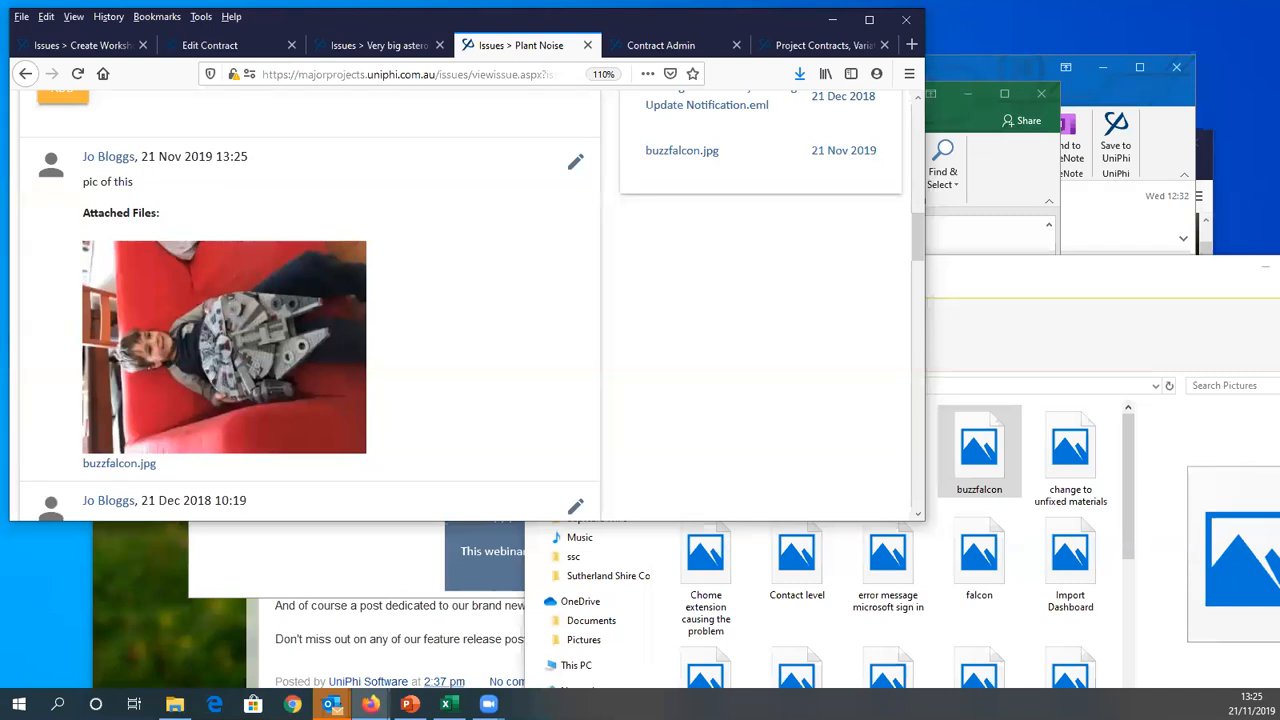
left_click(1052, 17)
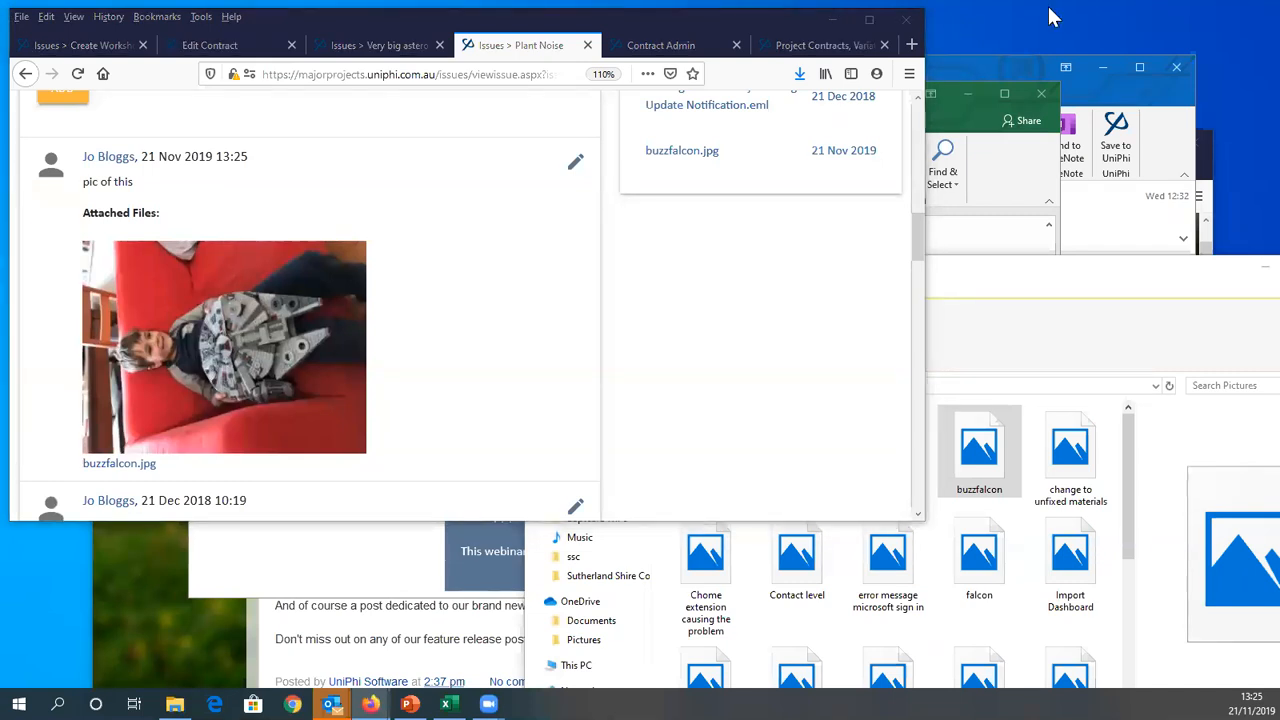